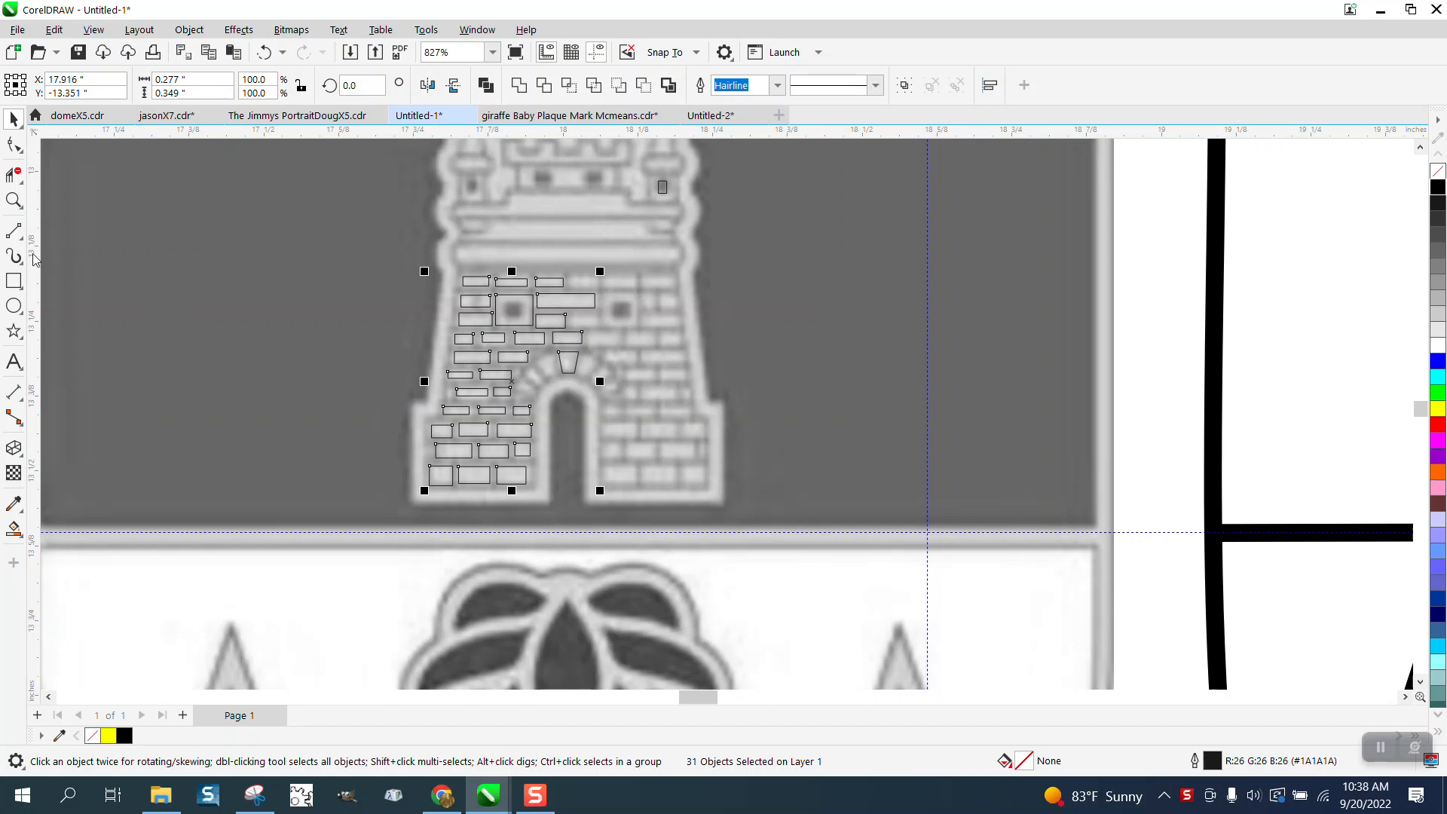
{"action": "left_click", "coordinate": [14, 200]}
{"action": "left_click_drag", "start_coordinate": [457, 264], "coordinate": [753, 431]}
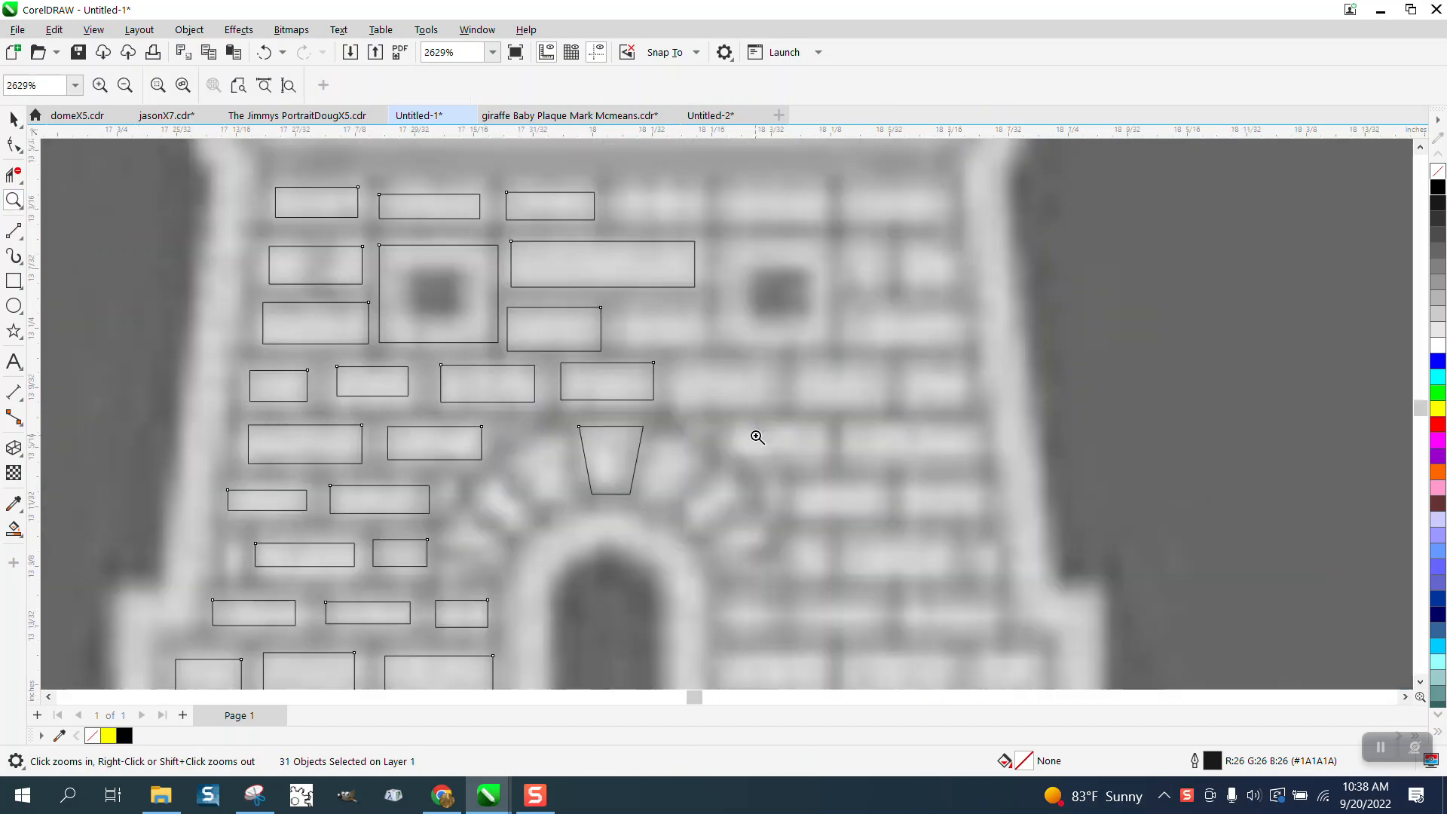
{"action": "left_click", "coordinate": [14, 280]}
{"action": "left_click_drag", "start_coordinate": [673, 364], "coordinate": [778, 398]}
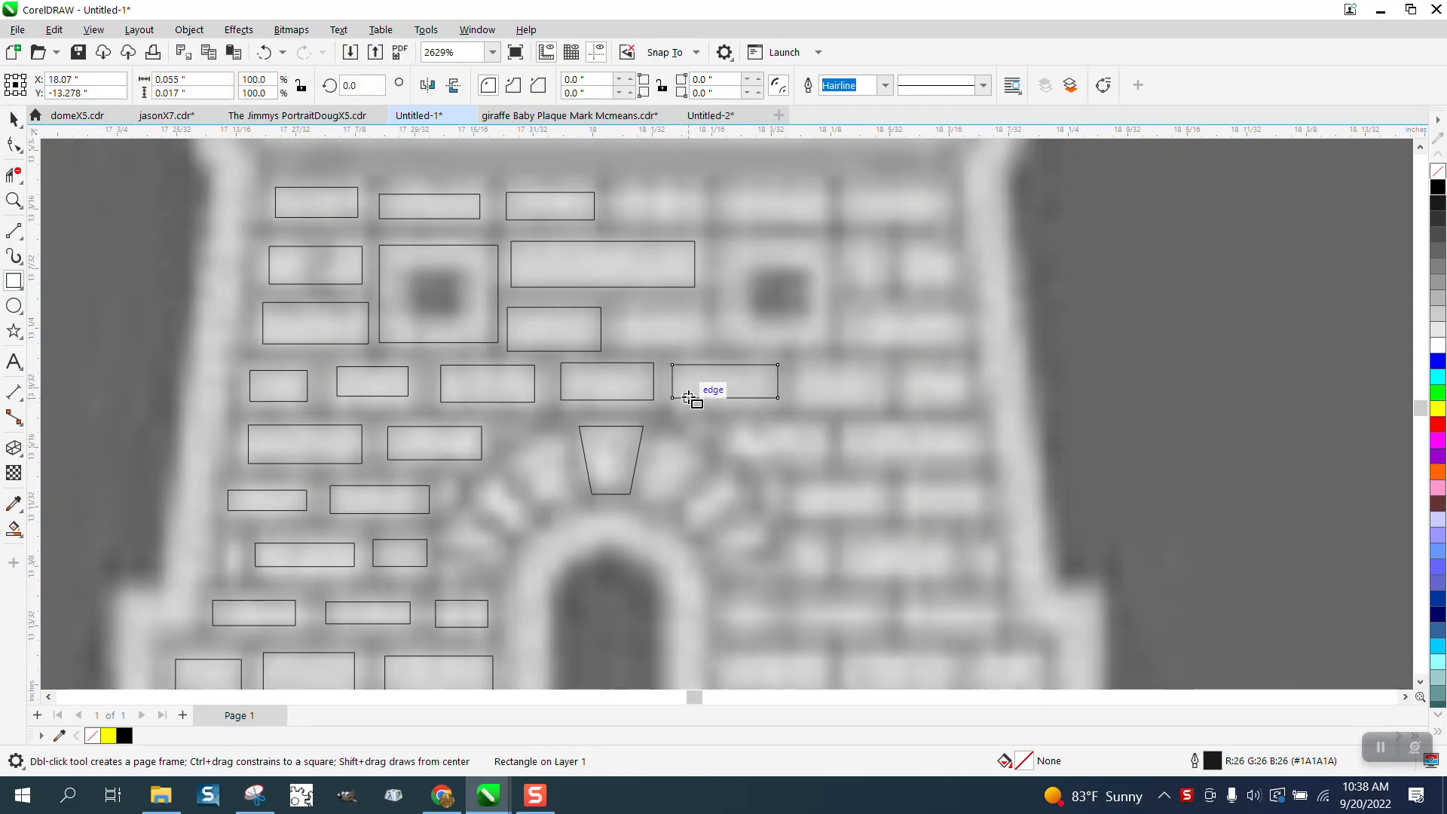
{"action": "key", "text": "Delete"}
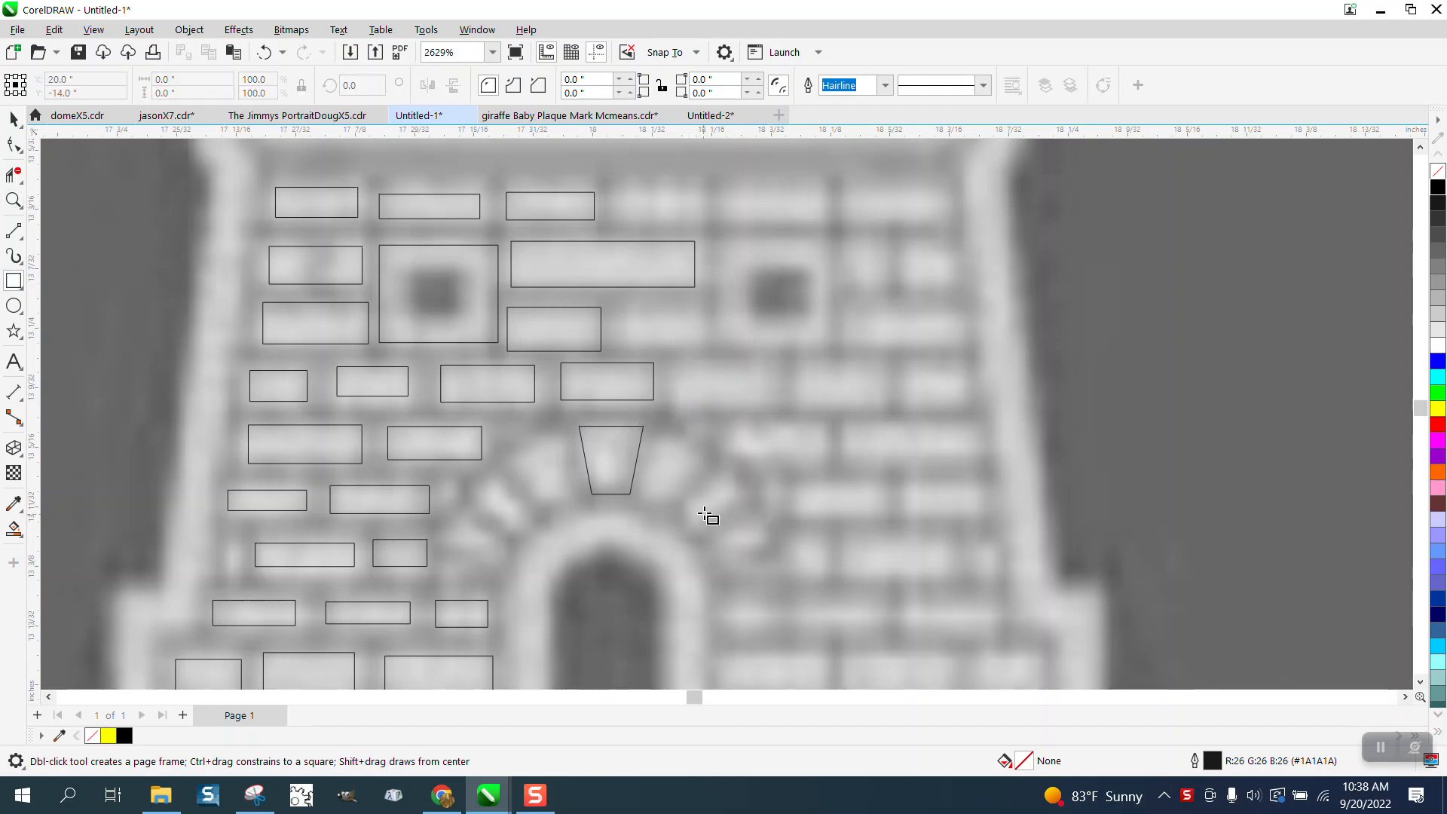
Step: Copy the trapezoid keystone onto the arch stone to its left and rotate the copy to about 26 degrees
{"action": "left_click", "coordinate": [13, 120]}
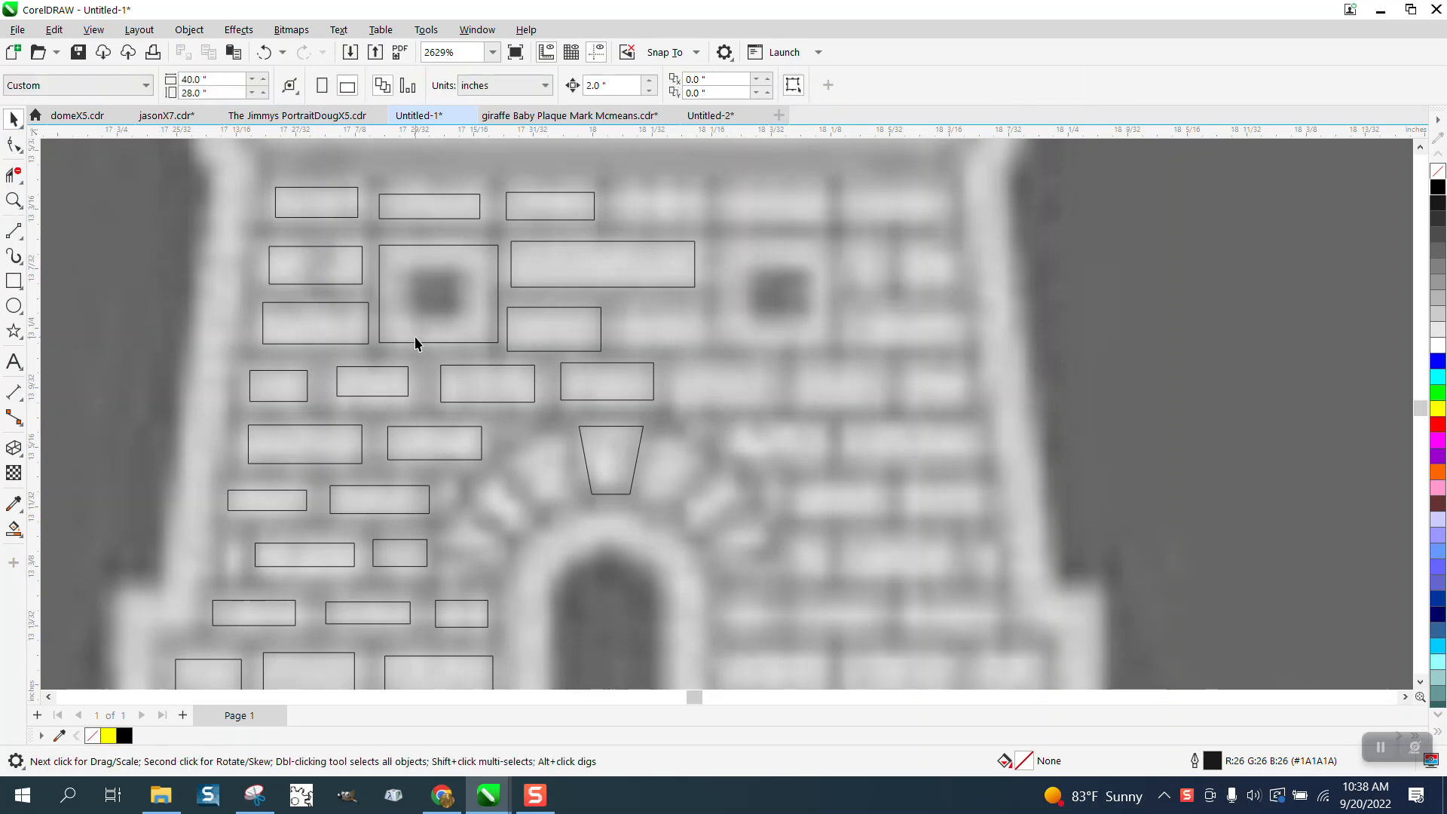
{"action": "left_click", "coordinate": [624, 424]}
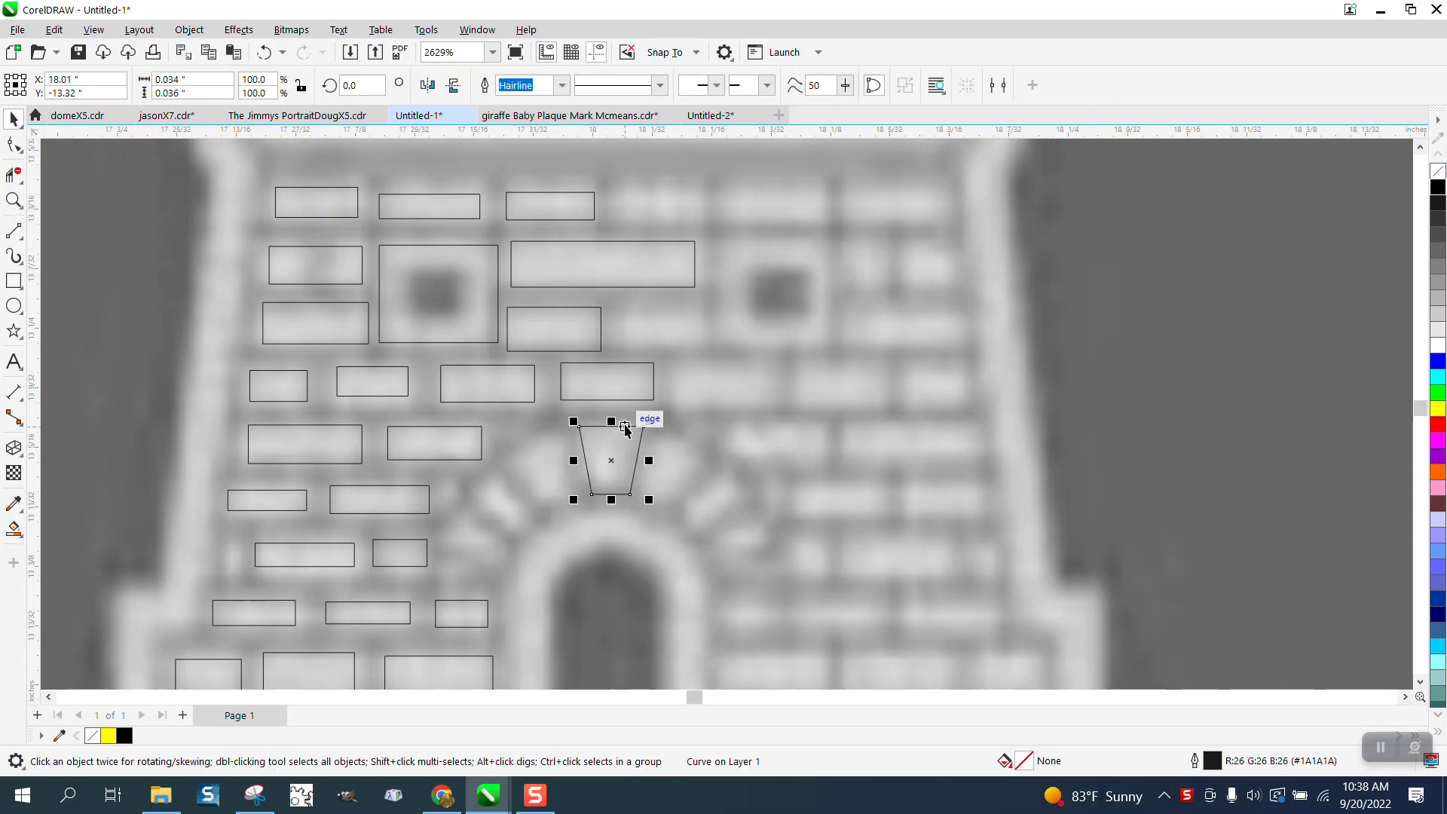
{"action": "left_click", "coordinate": [14, 200]}
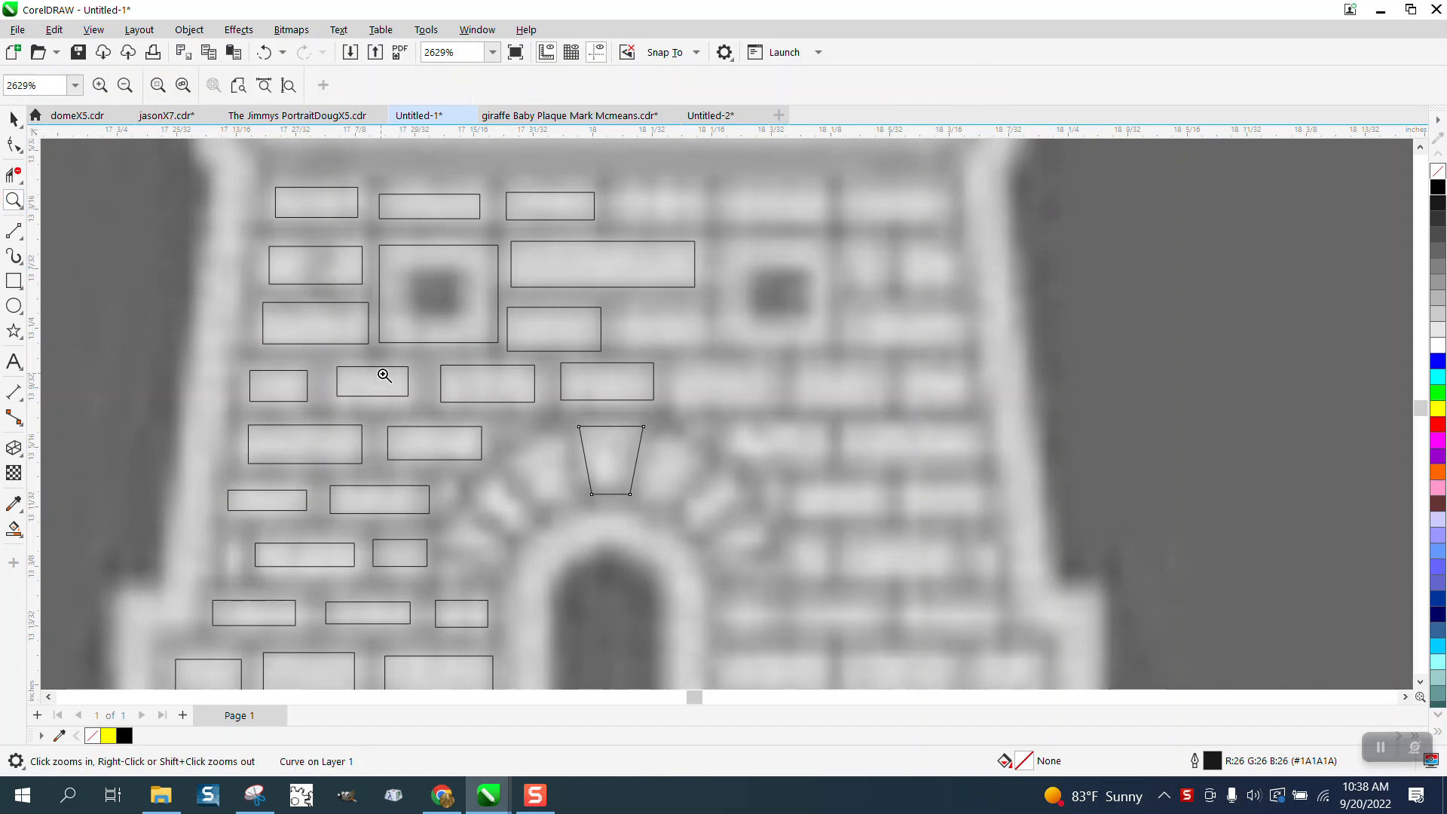
{"action": "left_click_drag", "start_coordinate": [385, 375], "coordinate": [730, 524]}
{"action": "key", "text": "space"}
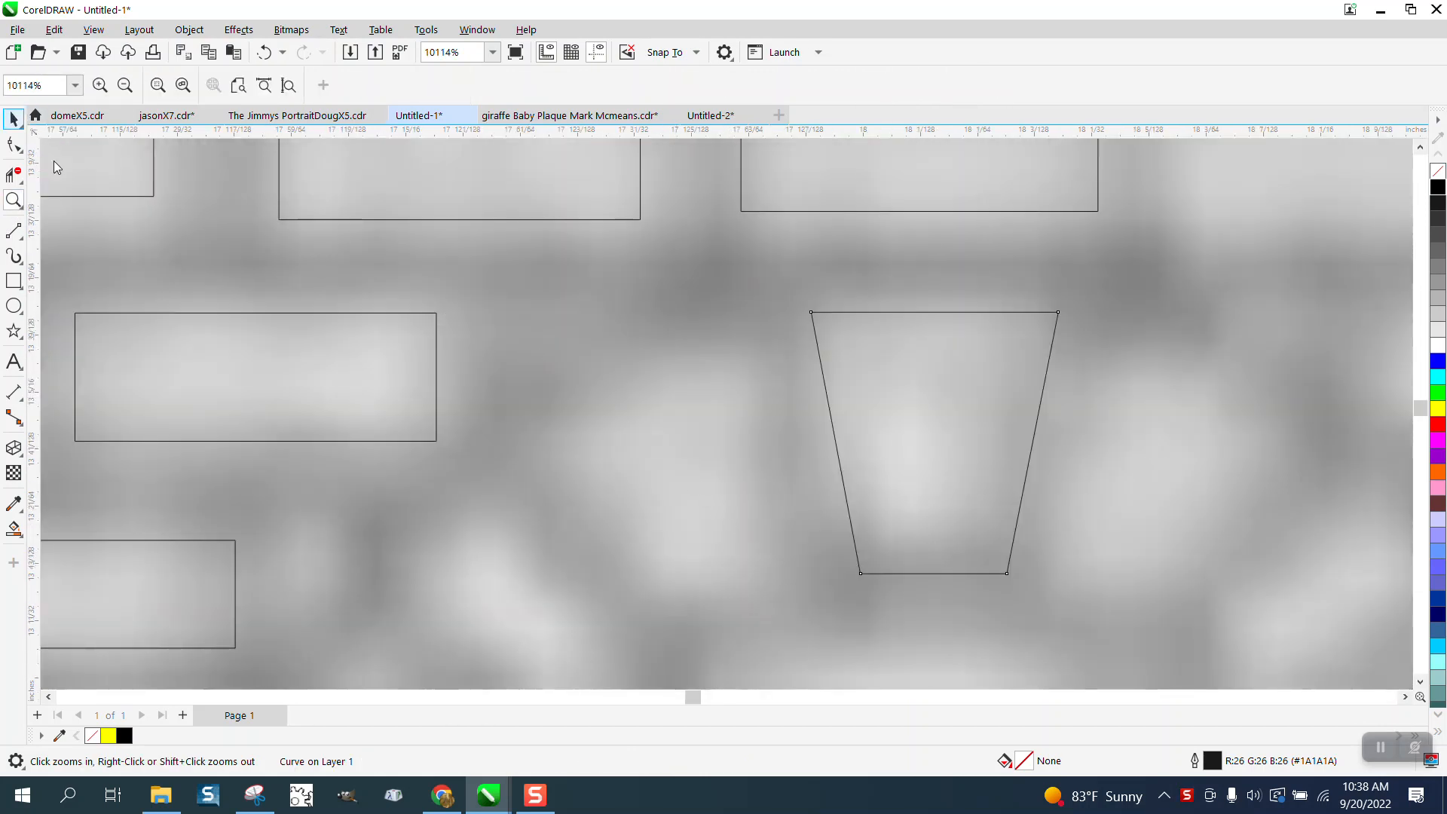
{"action": "scroll", "coordinate": [410, 364], "scroll_direction": "down", "scroll_amount": 1}
{"action": "left_click", "coordinate": [764, 419]}
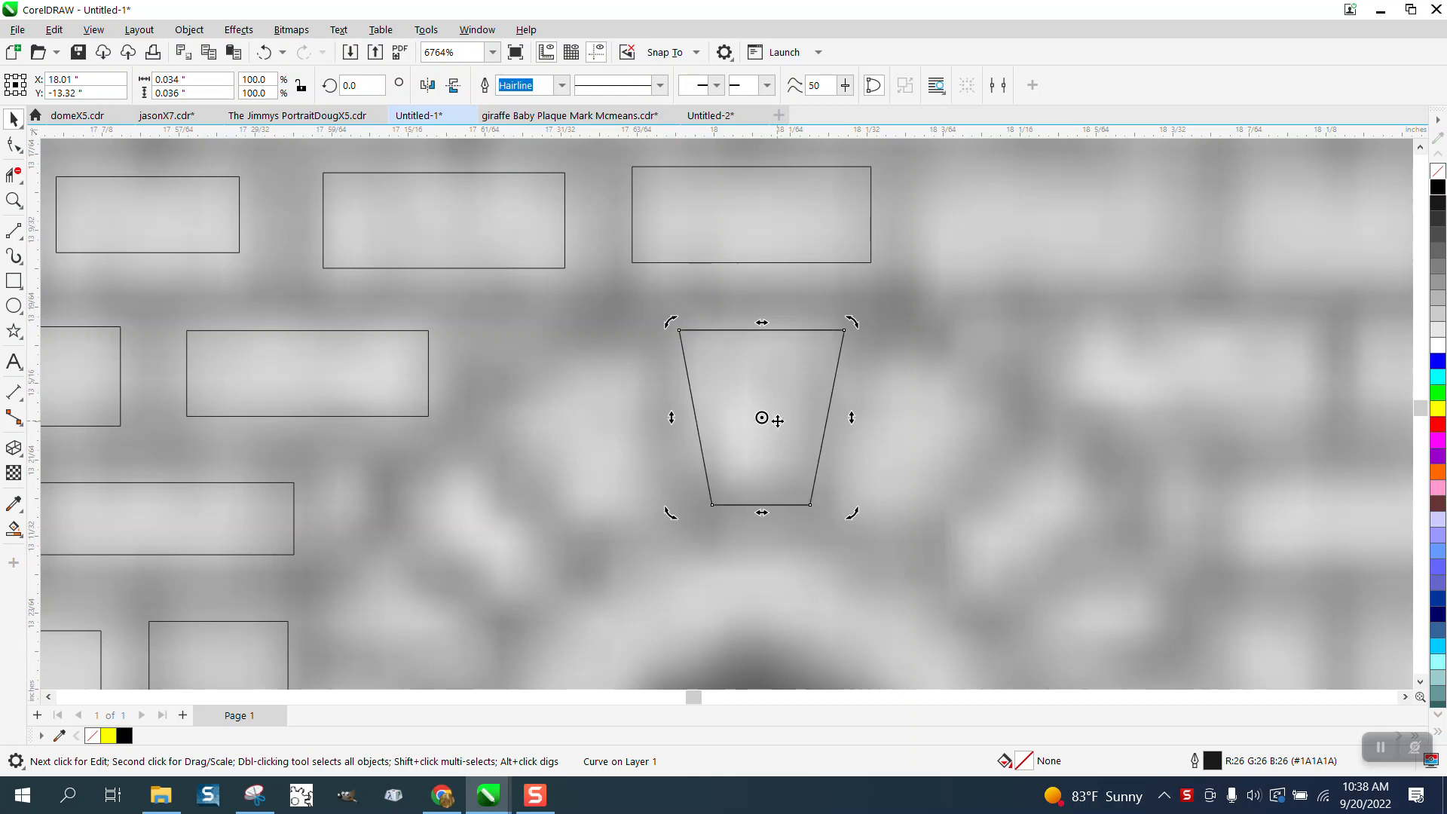
{"action": "left_click", "coordinate": [764, 419]}
{"action": "left_click_drag", "start_coordinate": [763, 416], "coordinate": [601, 444]}
{"action": "left_click", "coordinate": [602, 444]}
{"action": "left_click_drag", "start_coordinate": [692, 350], "coordinate": [637, 314]}
{"action": "left_click", "coordinate": [636, 351]}
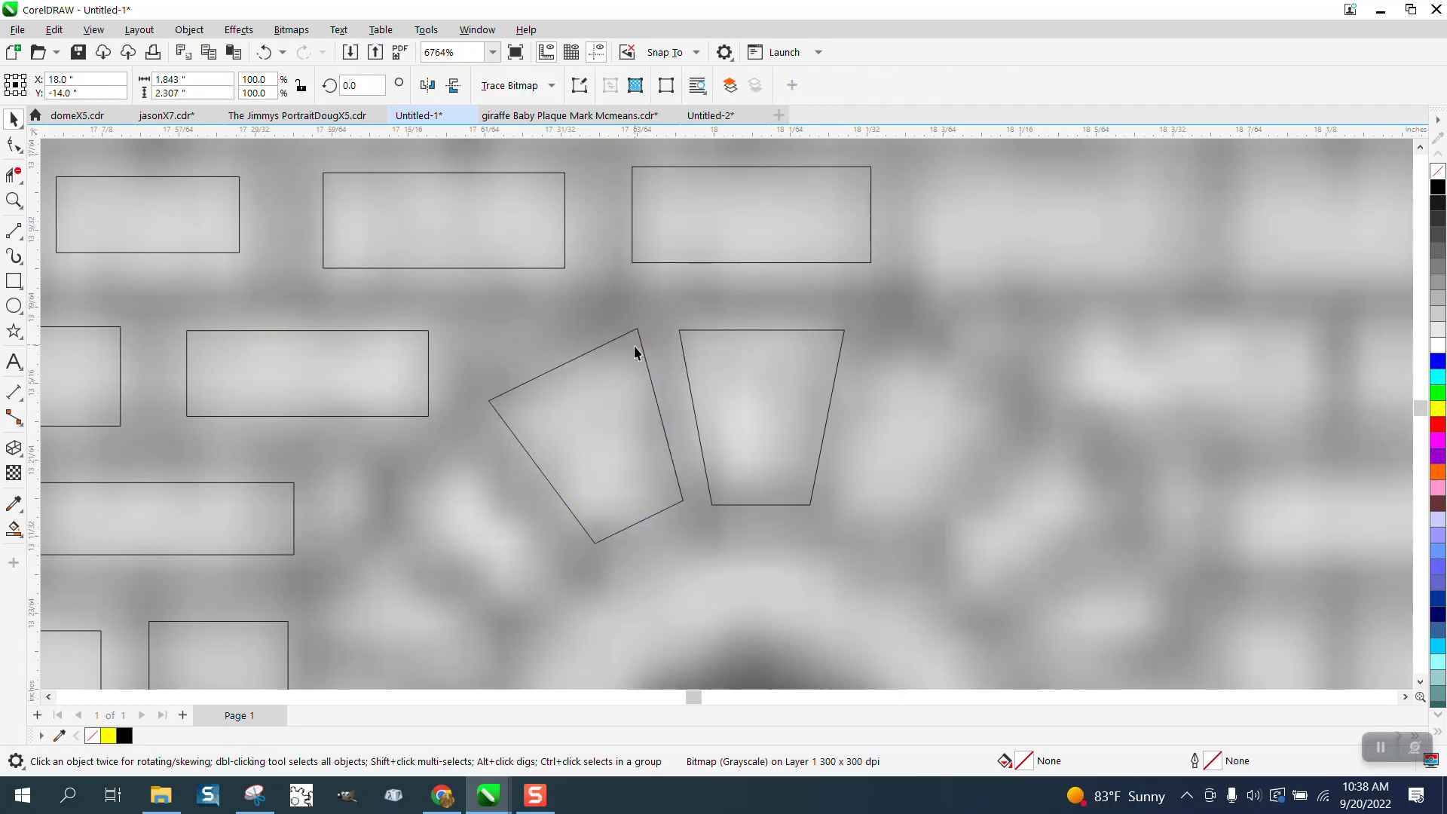
Step: Copy the rotated stone onto the next stone down the arch, rotate it to about 45.5 degrees and scale it to 89.7%
{"action": "left_click", "coordinate": [645, 363]}
{"action": "scroll", "coordinate": [588, 361], "scroll_direction": "down", "scroll_amount": 2}
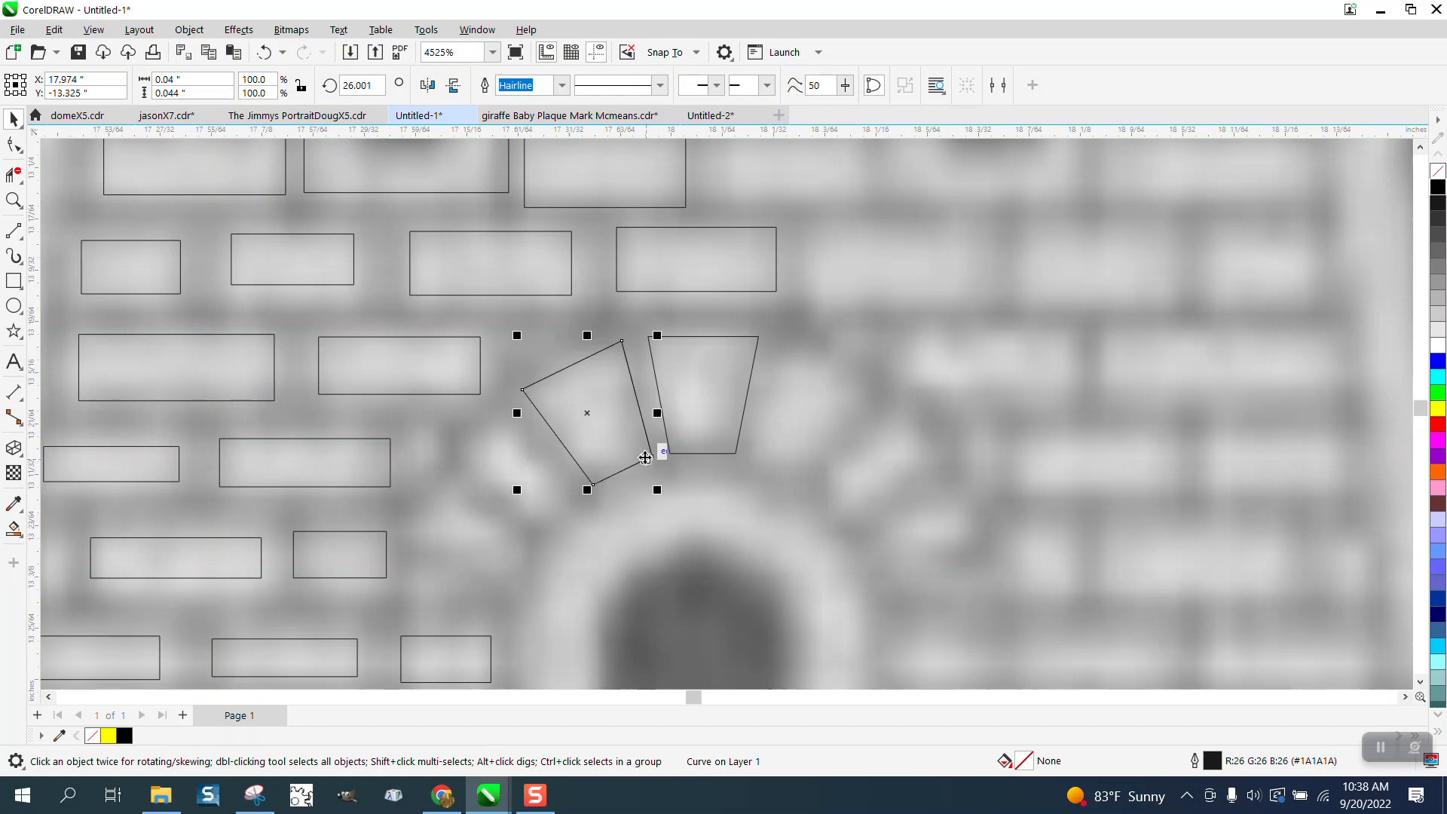
{"action": "left_click_drag", "start_coordinate": [587, 413], "coordinate": [511, 461]}
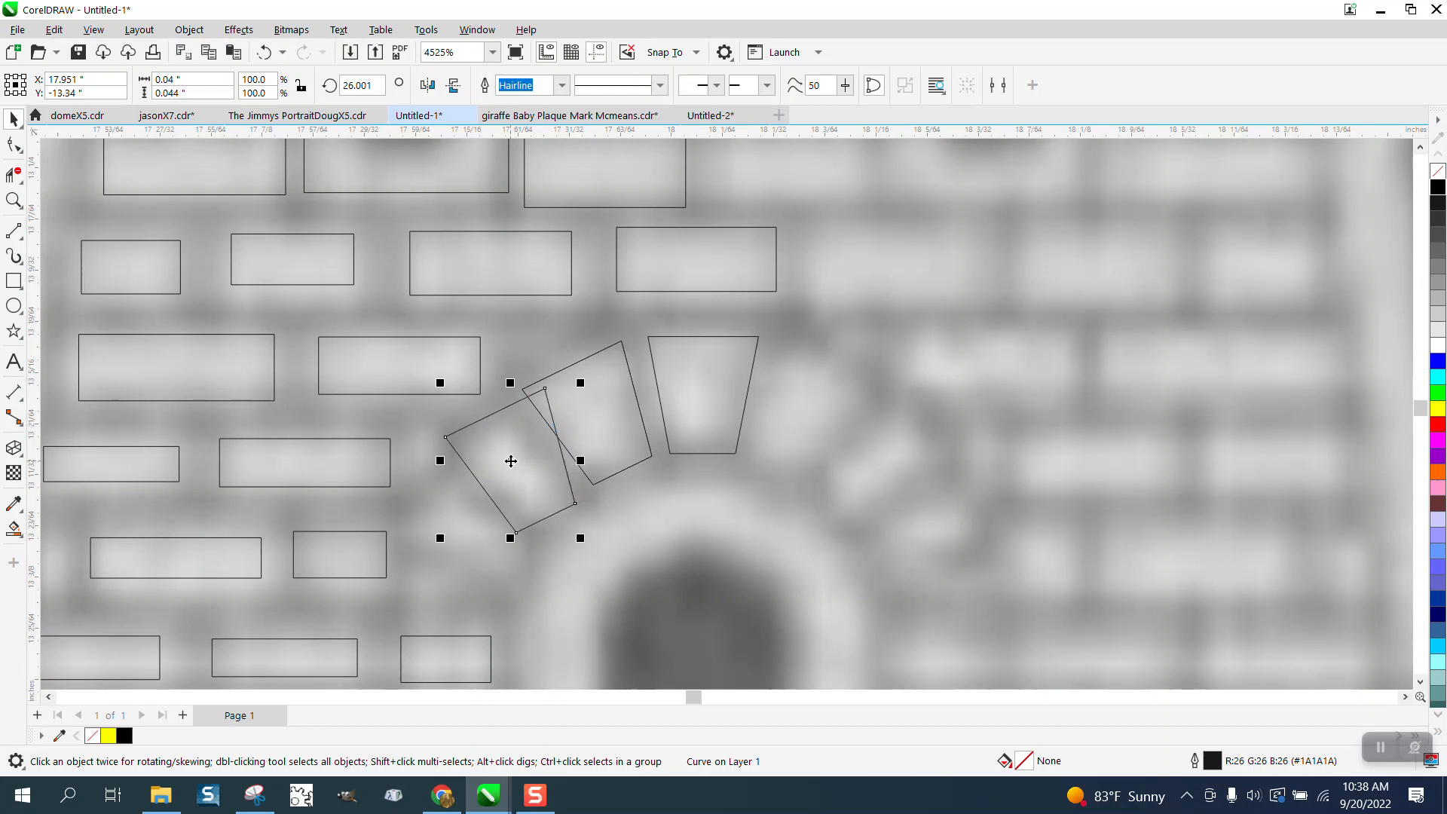
{"action": "left_click", "coordinate": [511, 461]}
{"action": "left_click_drag", "start_coordinate": [585, 380], "coordinate": [549, 362]}
{"action": "left_click", "coordinate": [534, 337]}
{"action": "left_click_drag", "start_coordinate": [516, 441], "coordinate": [514, 458]}
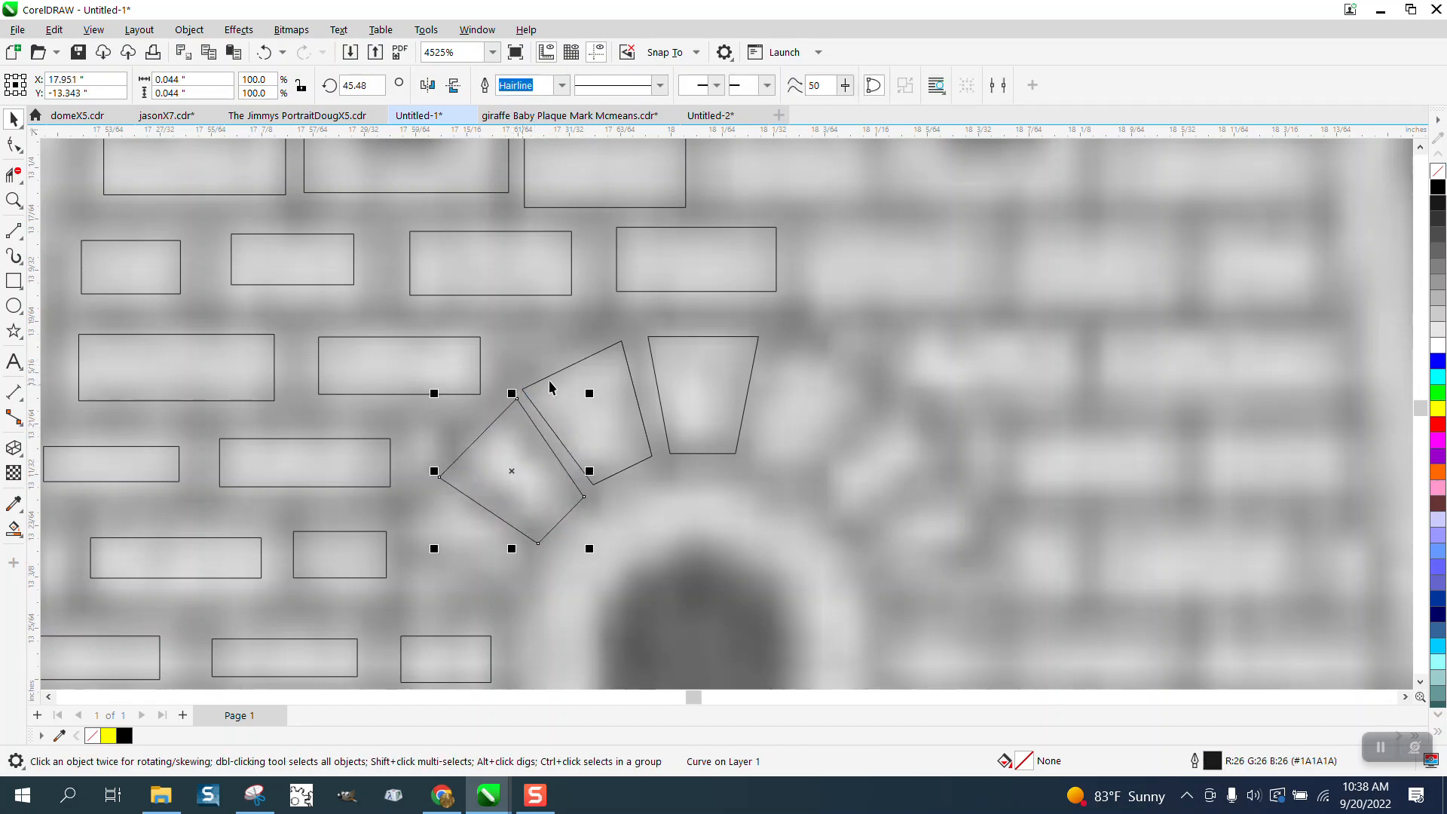
{"action": "left_click_drag", "start_coordinate": [590, 549], "coordinate": [574, 533]}
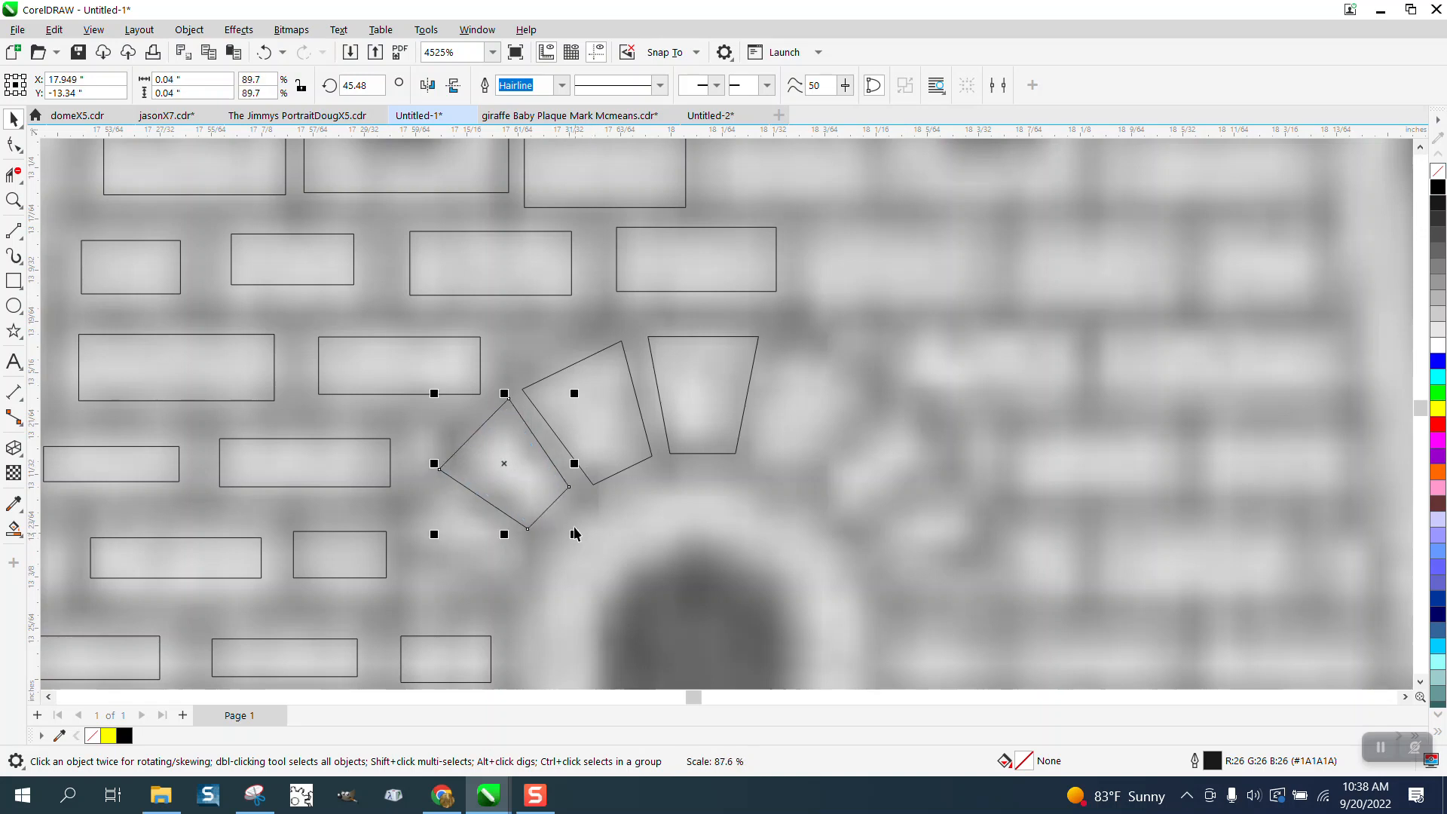
Step: Copy the last stone onto the lowest stone on the arch's left side and rotate it to about 73.8 degrees
{"action": "left_click_drag", "start_coordinate": [504, 469], "coordinate": [458, 537]}
{"action": "left_click", "coordinate": [458, 537]}
{"action": "left_click_drag", "start_coordinate": [531, 461], "coordinate": [495, 401]}
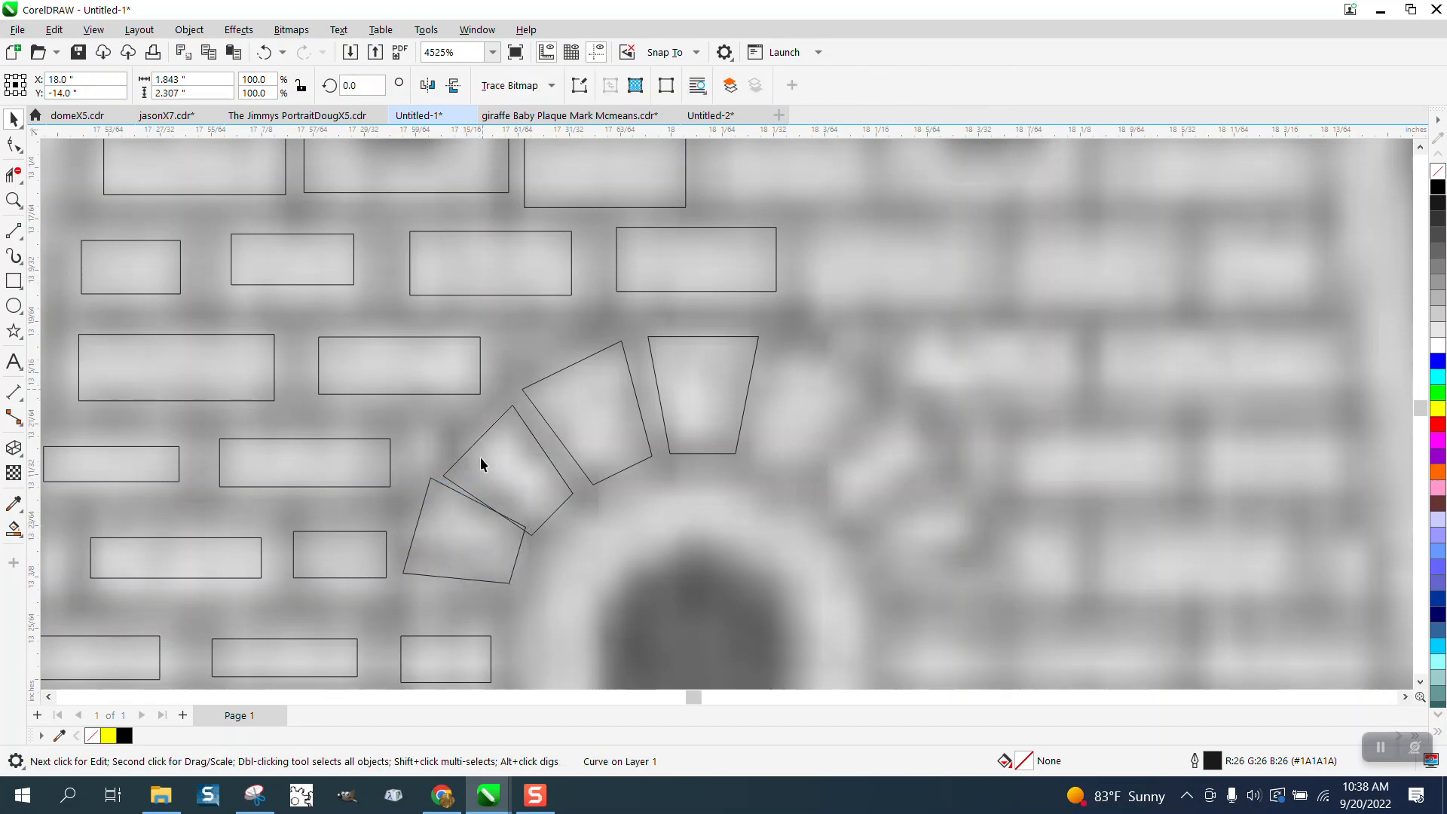
{"action": "left_click_drag", "start_coordinate": [477, 517], "coordinate": [487, 529]}
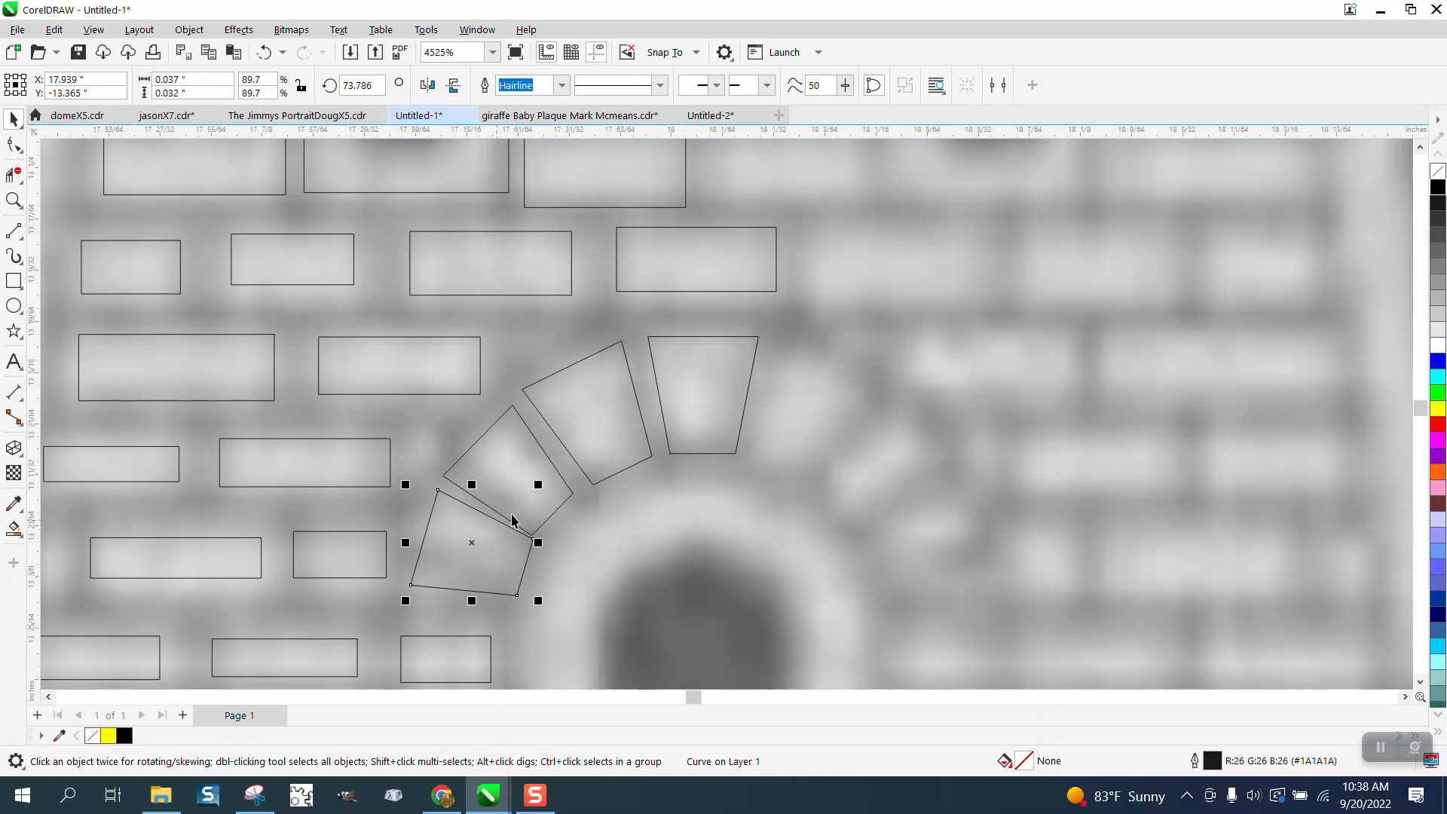
Step: Shift the middle copied arch stone slightly to even the gaps and scale the stone beside the keystone to 96.2%
{"action": "left_click", "coordinate": [532, 508]}
{"action": "left_click", "coordinate": [537, 503]}
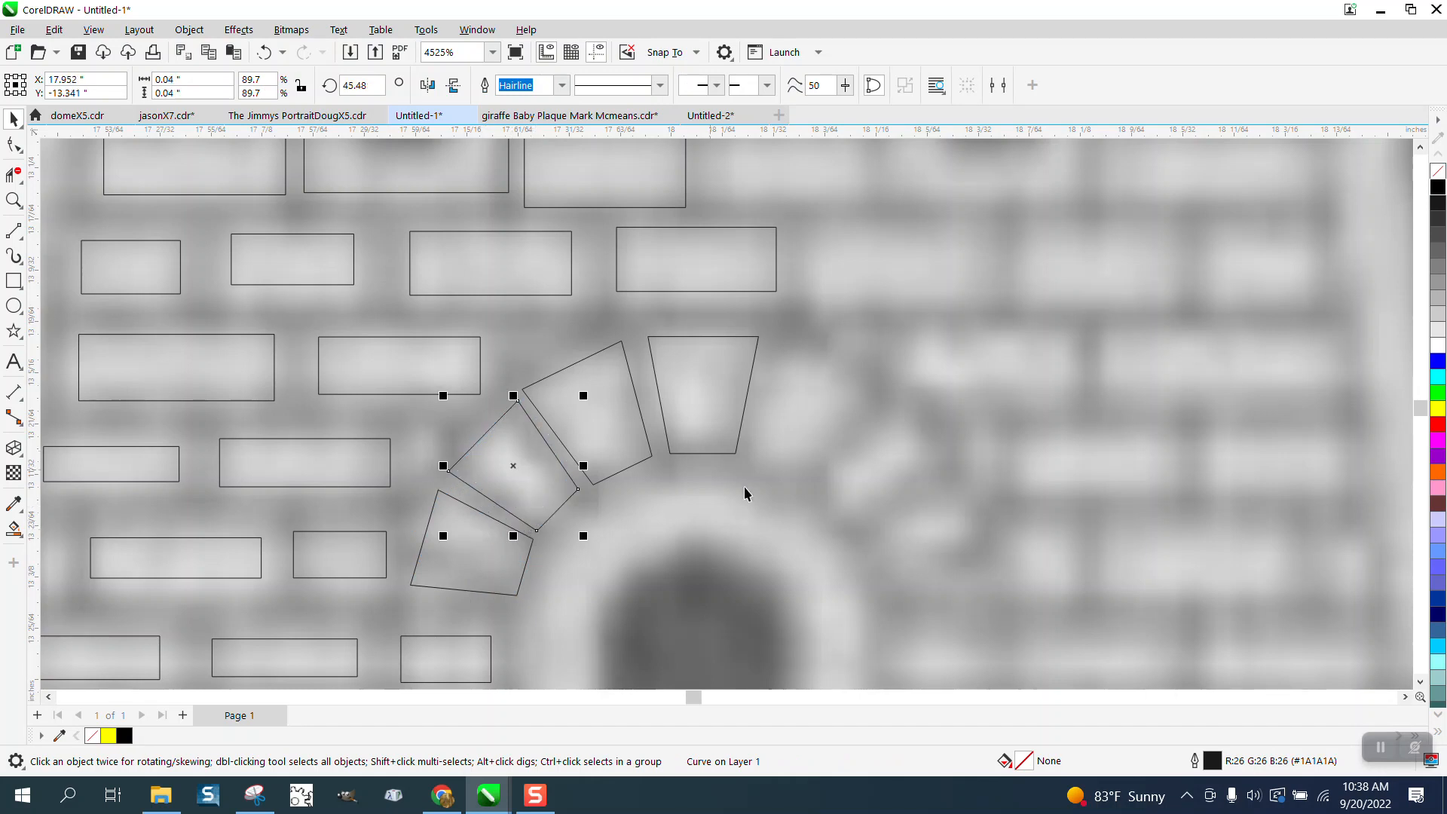
{"action": "left_click", "coordinate": [635, 471]}
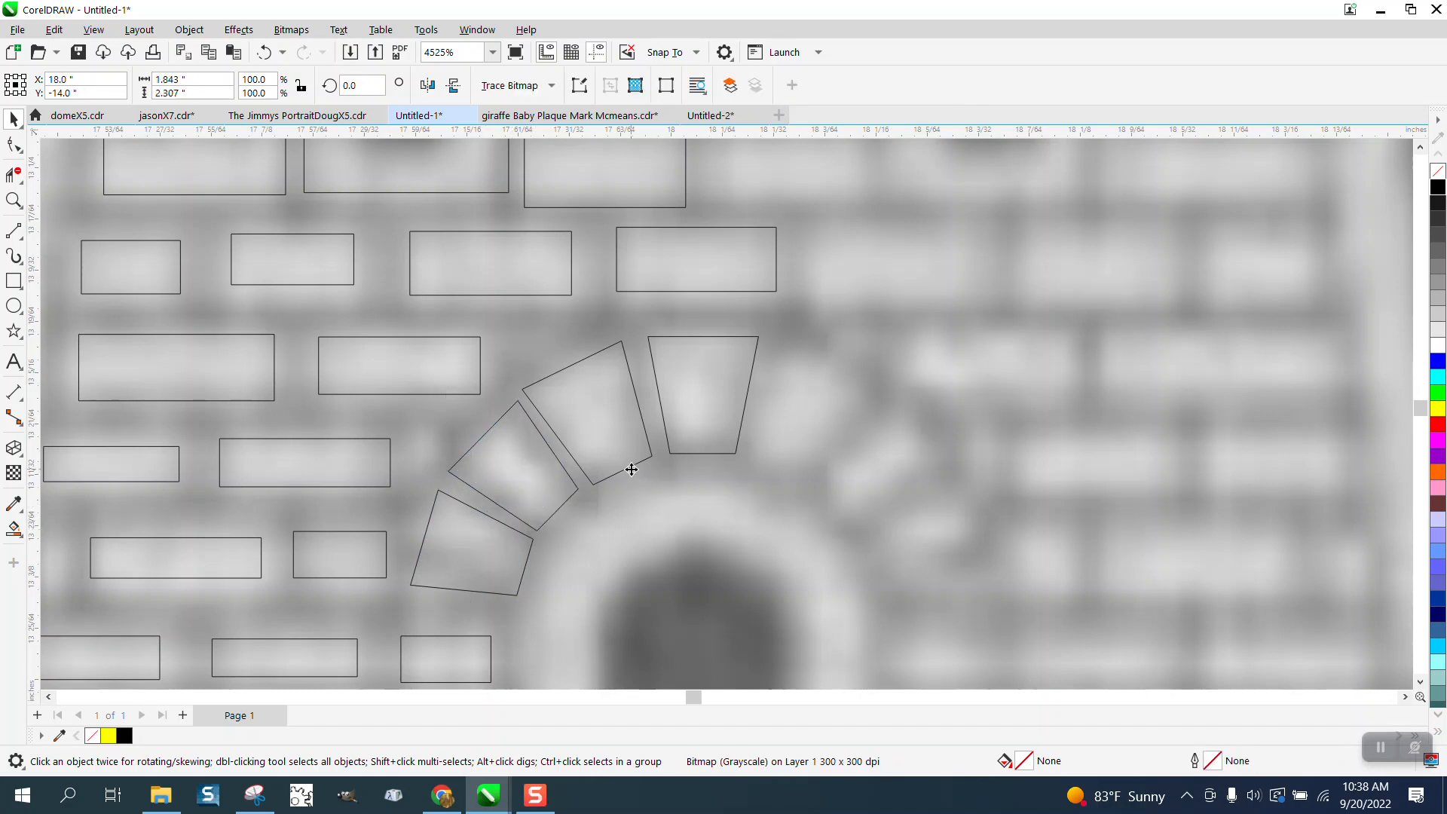
{"action": "left_click", "coordinate": [631, 466]}
{"action": "left_click_drag", "start_coordinate": [656, 489], "coordinate": [654, 484]}
{"action": "scroll", "coordinate": [633, 441], "scroll_direction": "down", "scroll_amount": 2}
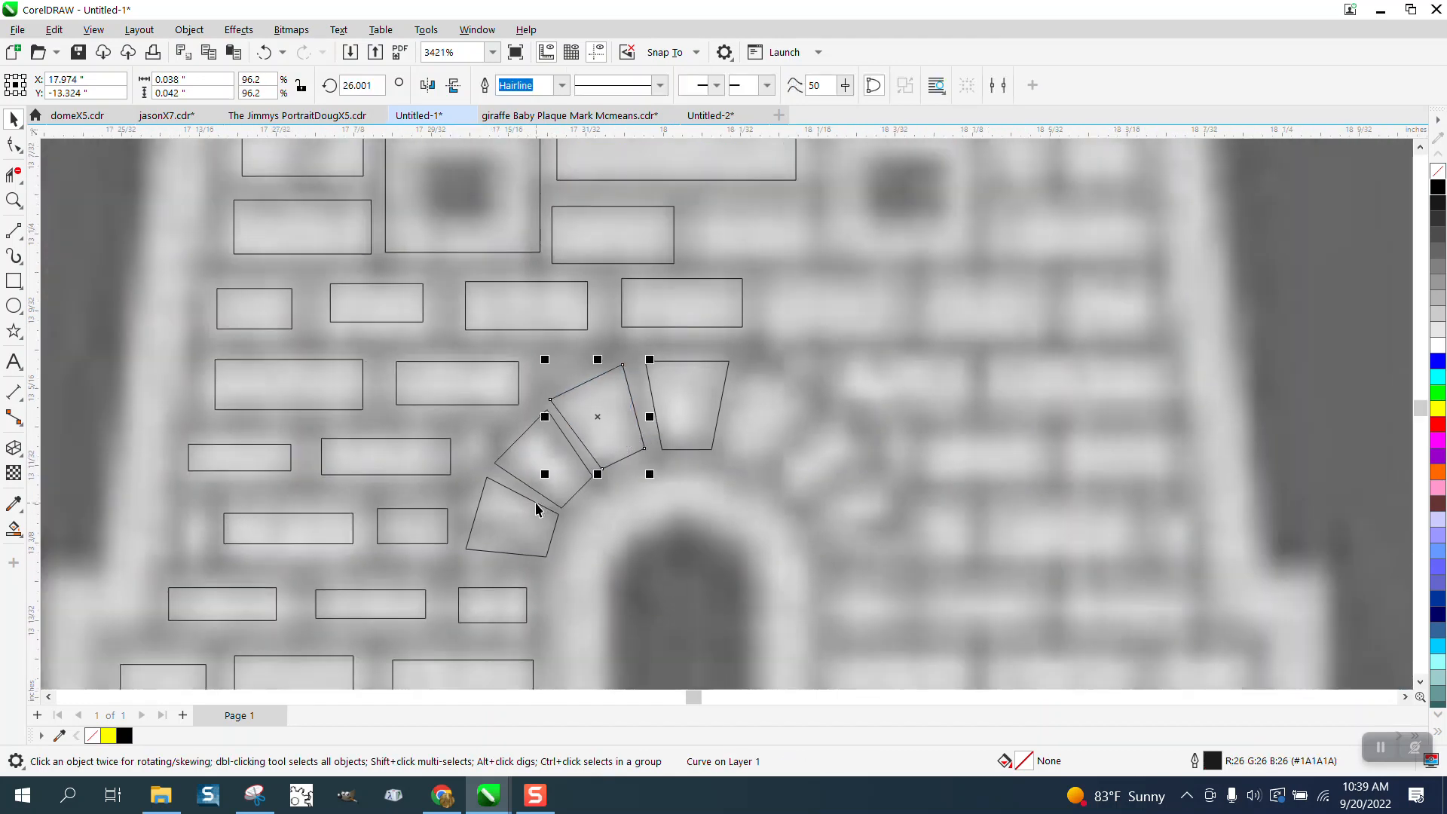
{"action": "scroll", "coordinate": [591, 540], "scroll_direction": "down", "scroll_amount": 5}
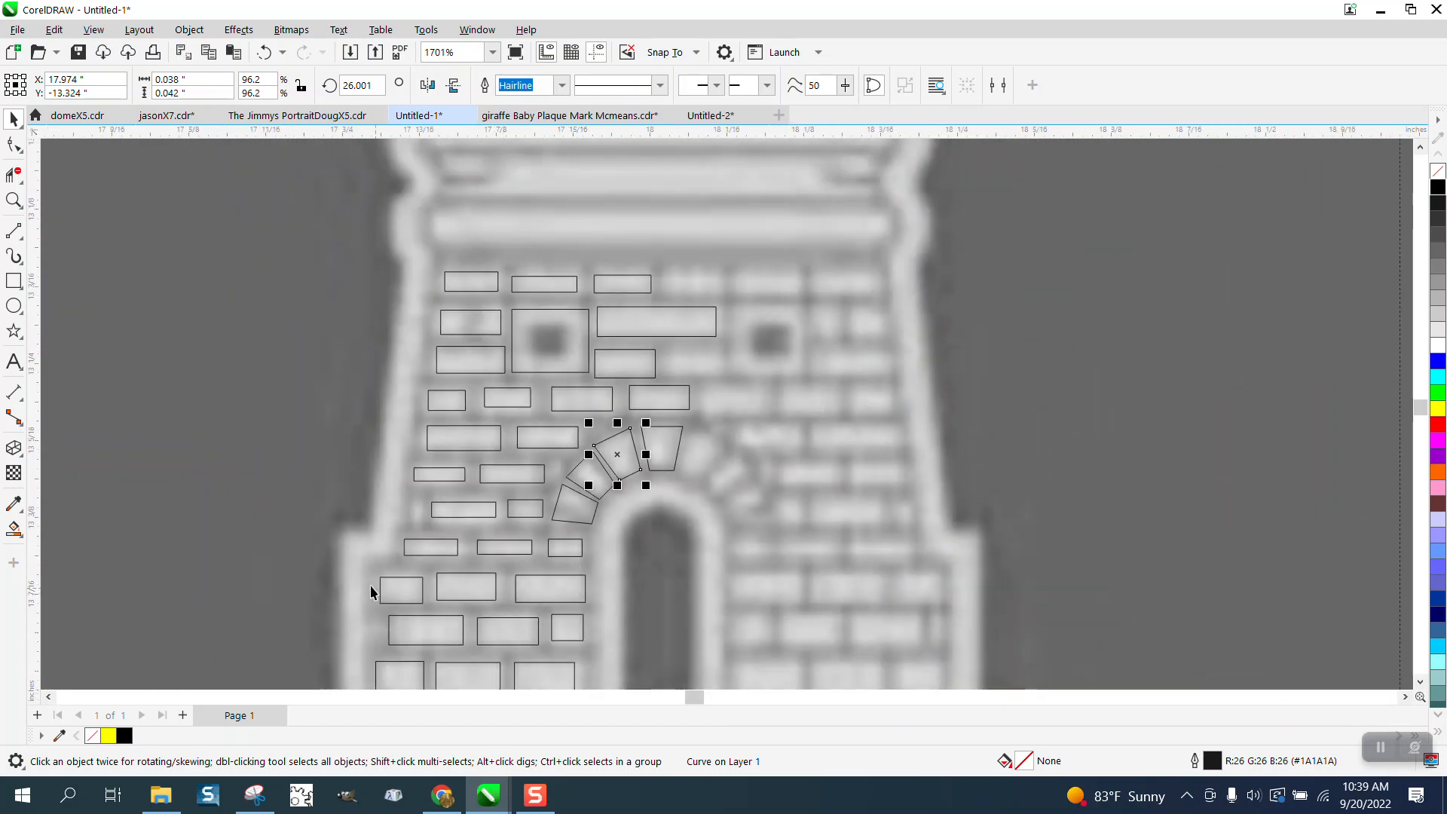
{"action": "left_click", "coordinate": [314, 567]}
{"action": "left_click_drag", "start_coordinate": [313, 568], "coordinate": [323, 575]}
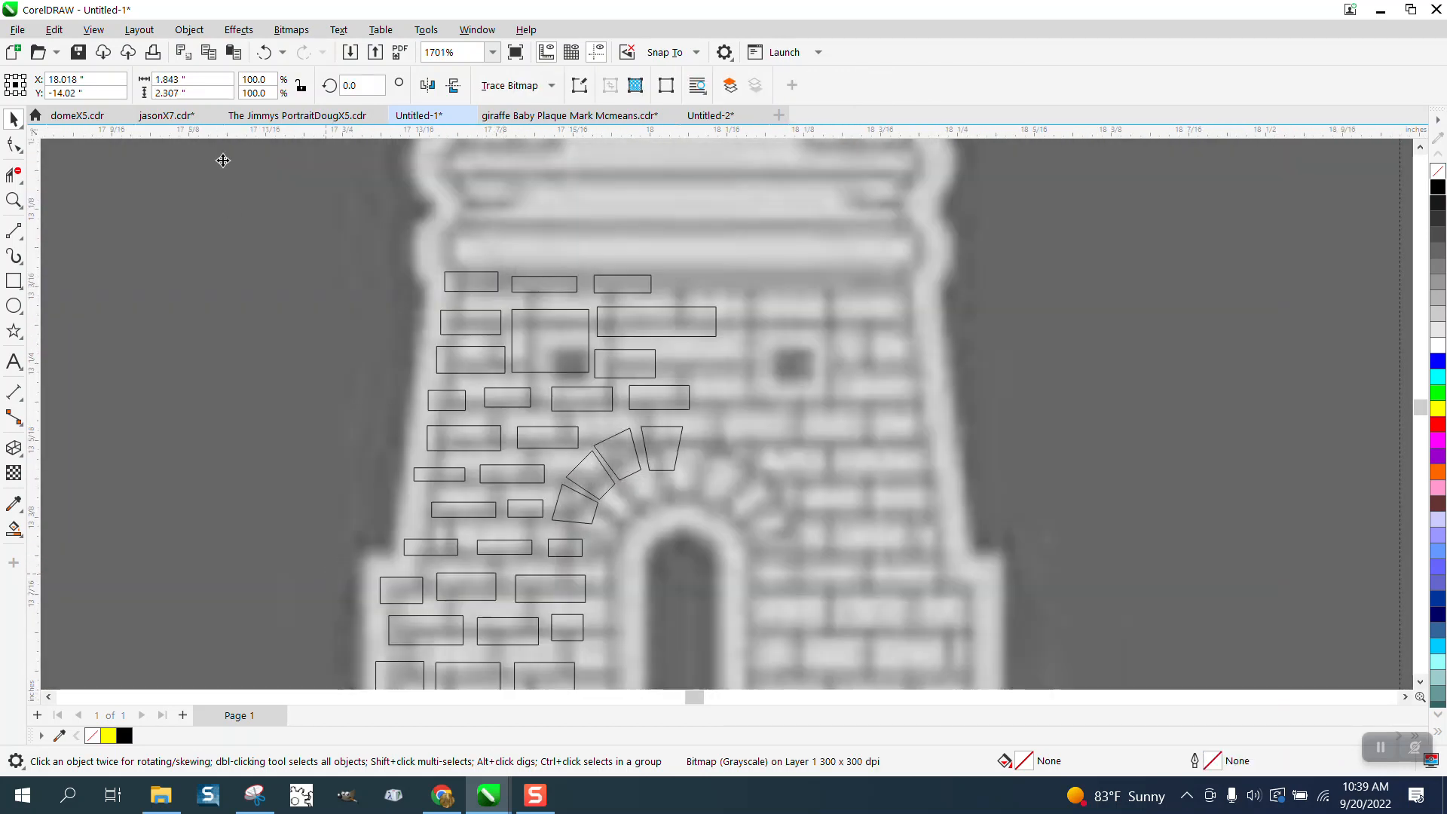
{"action": "left_click", "coordinate": [264, 52]}
Step: Lock the grayscale reference bitmap behind the traced bricks
{"action": "scroll", "coordinate": [332, 161], "scroll_direction": "down", "scroll_amount": 7}
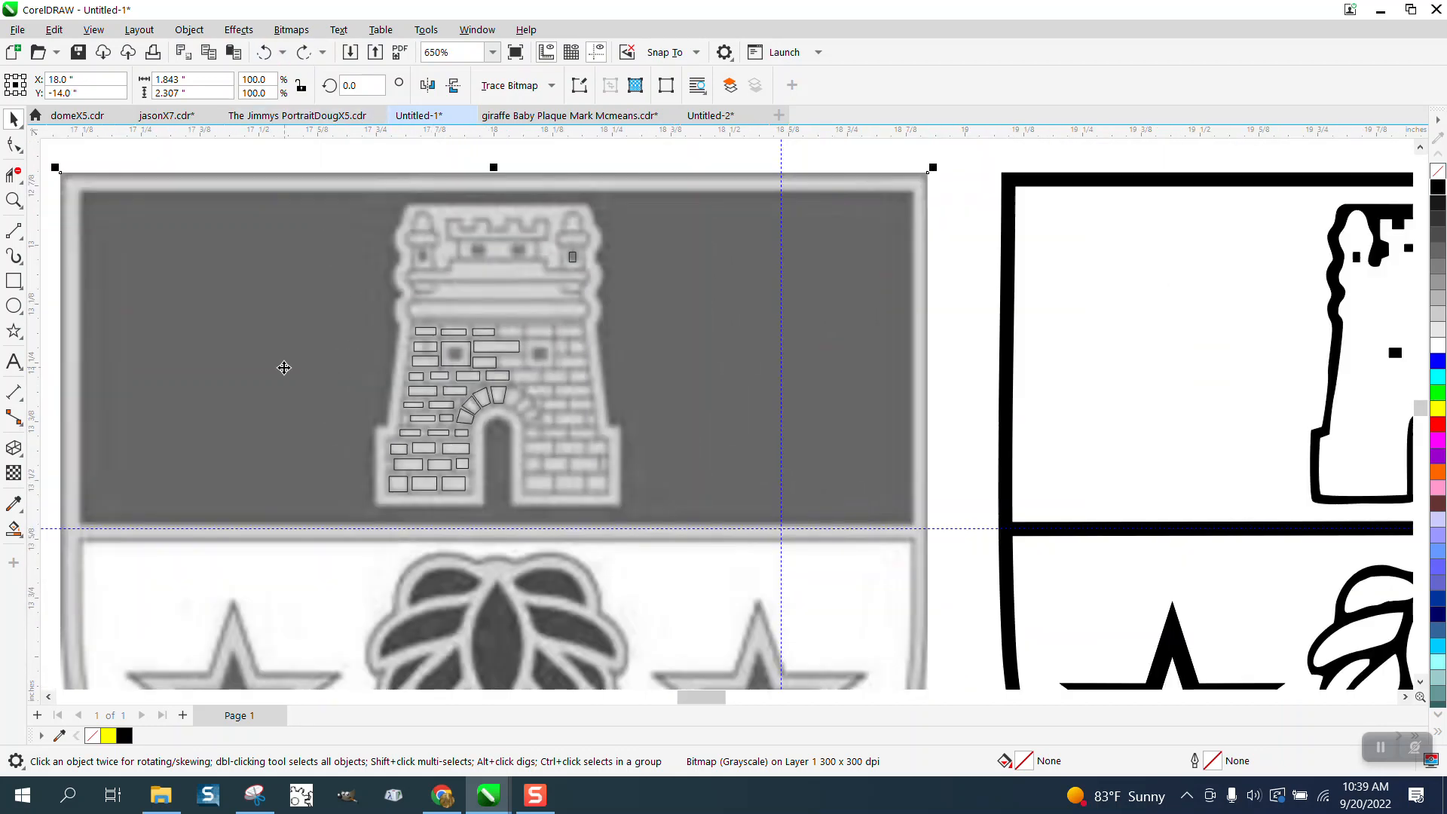
{"action": "left_click", "coordinate": [284, 367]}
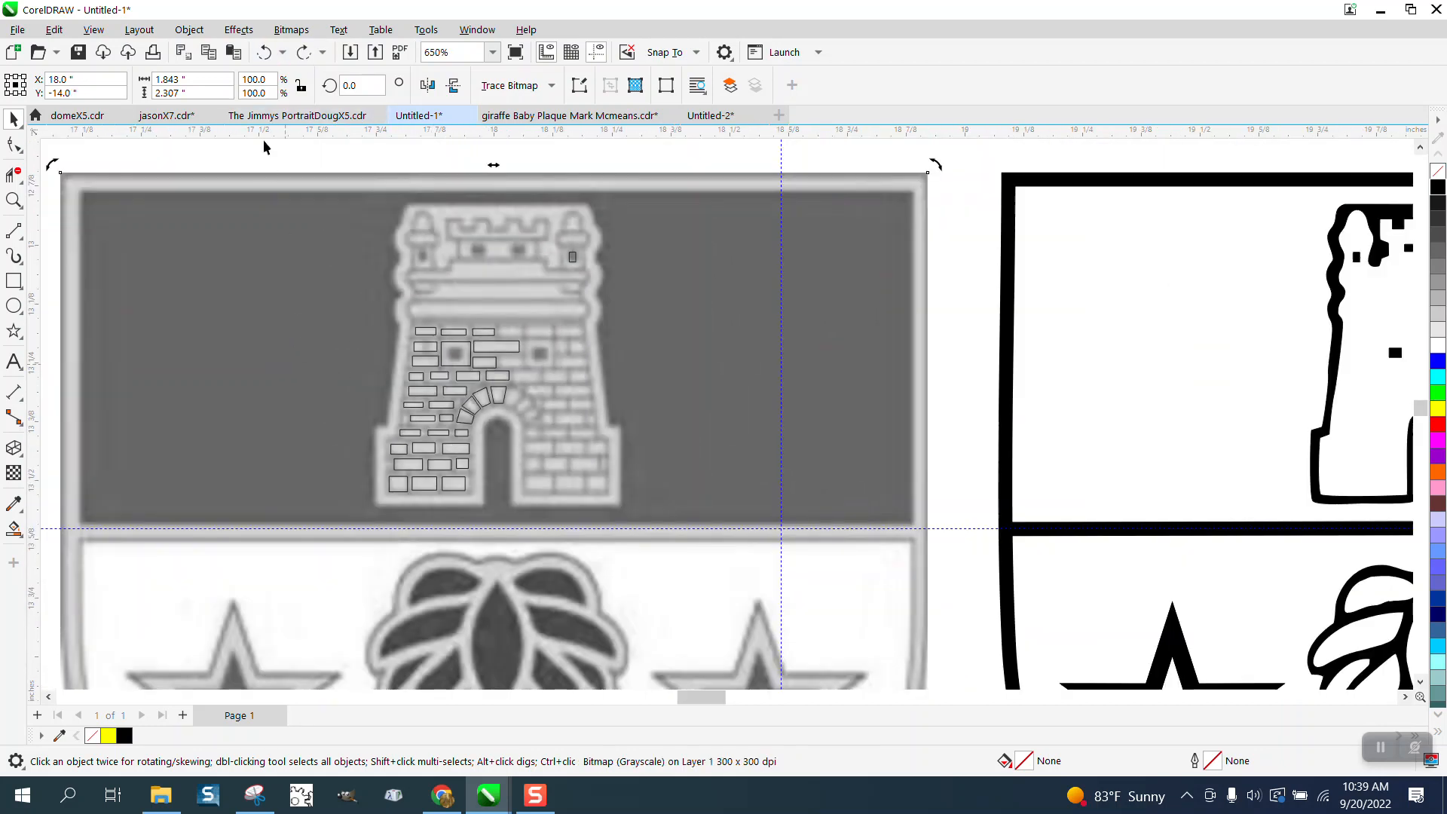
{"action": "left_click", "coordinate": [189, 29]}
{"action": "mouse_move", "coordinate": [236, 372]}
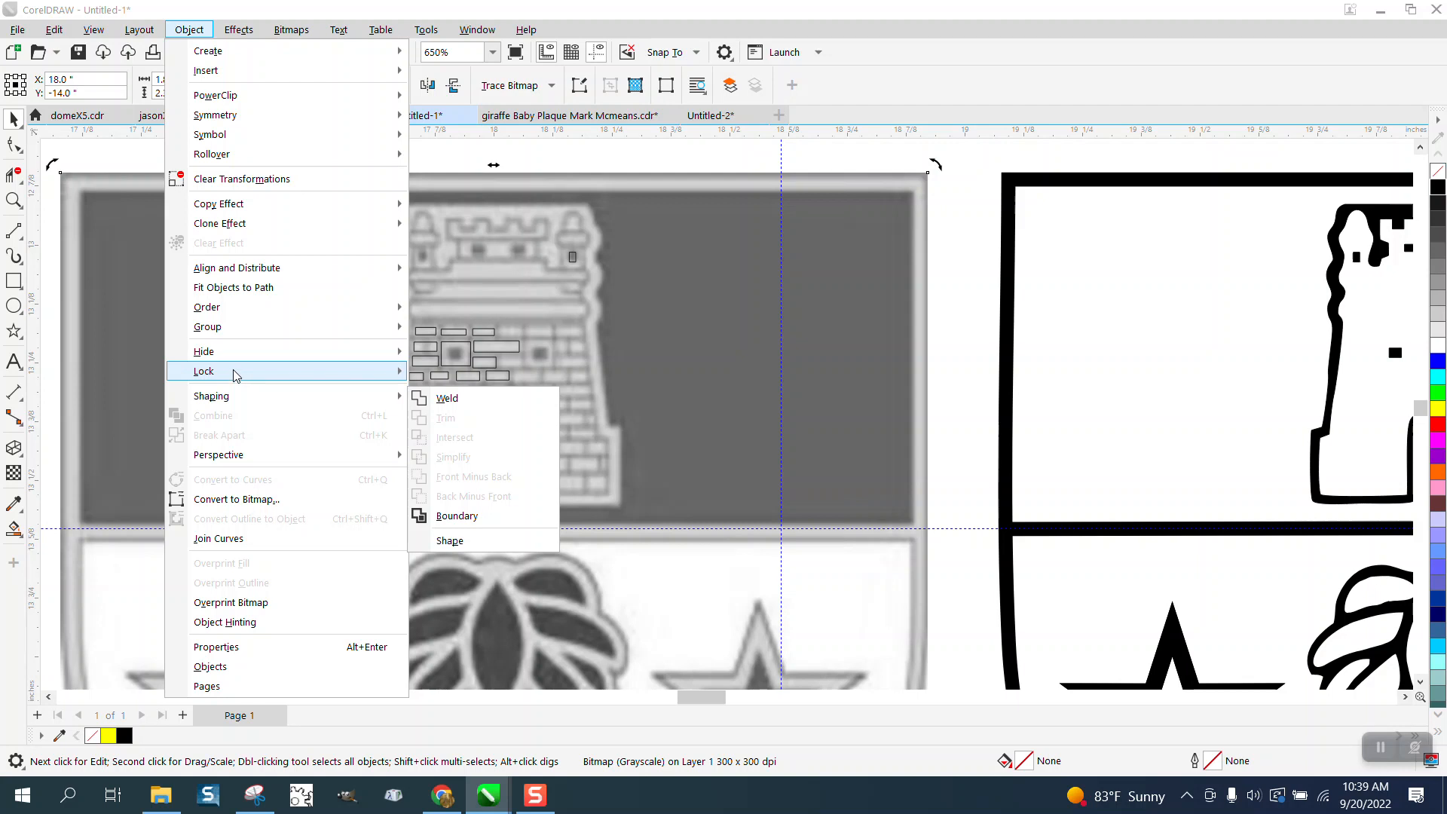
{"action": "left_click", "coordinate": [437, 374]}
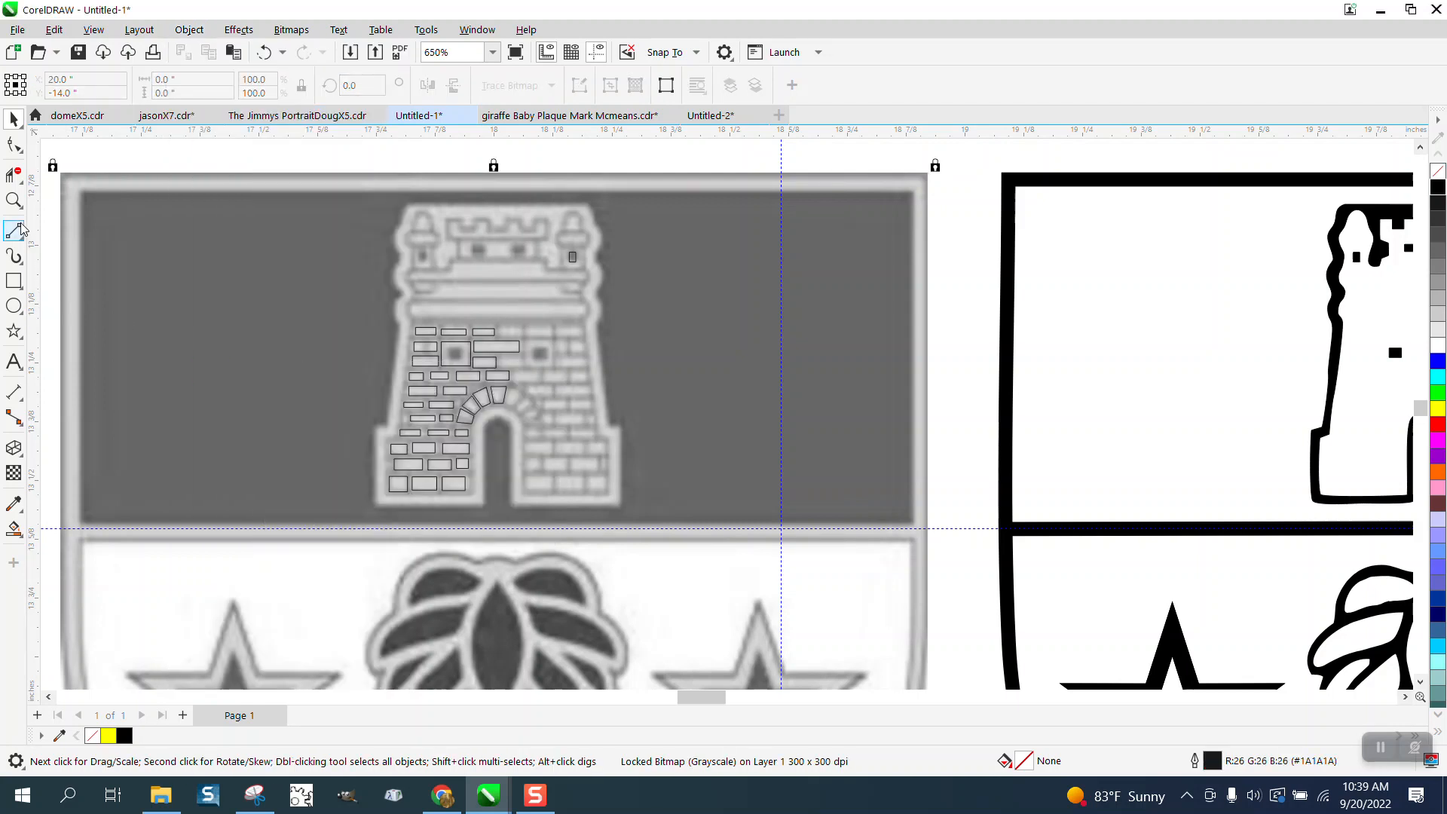
Step: Align the top edges of the three bricks in the second row from the bottom, left of the doorway
{"action": "left_click", "coordinate": [14, 200]}
{"action": "left_click_drag", "start_coordinate": [365, 429], "coordinate": [540, 480]}
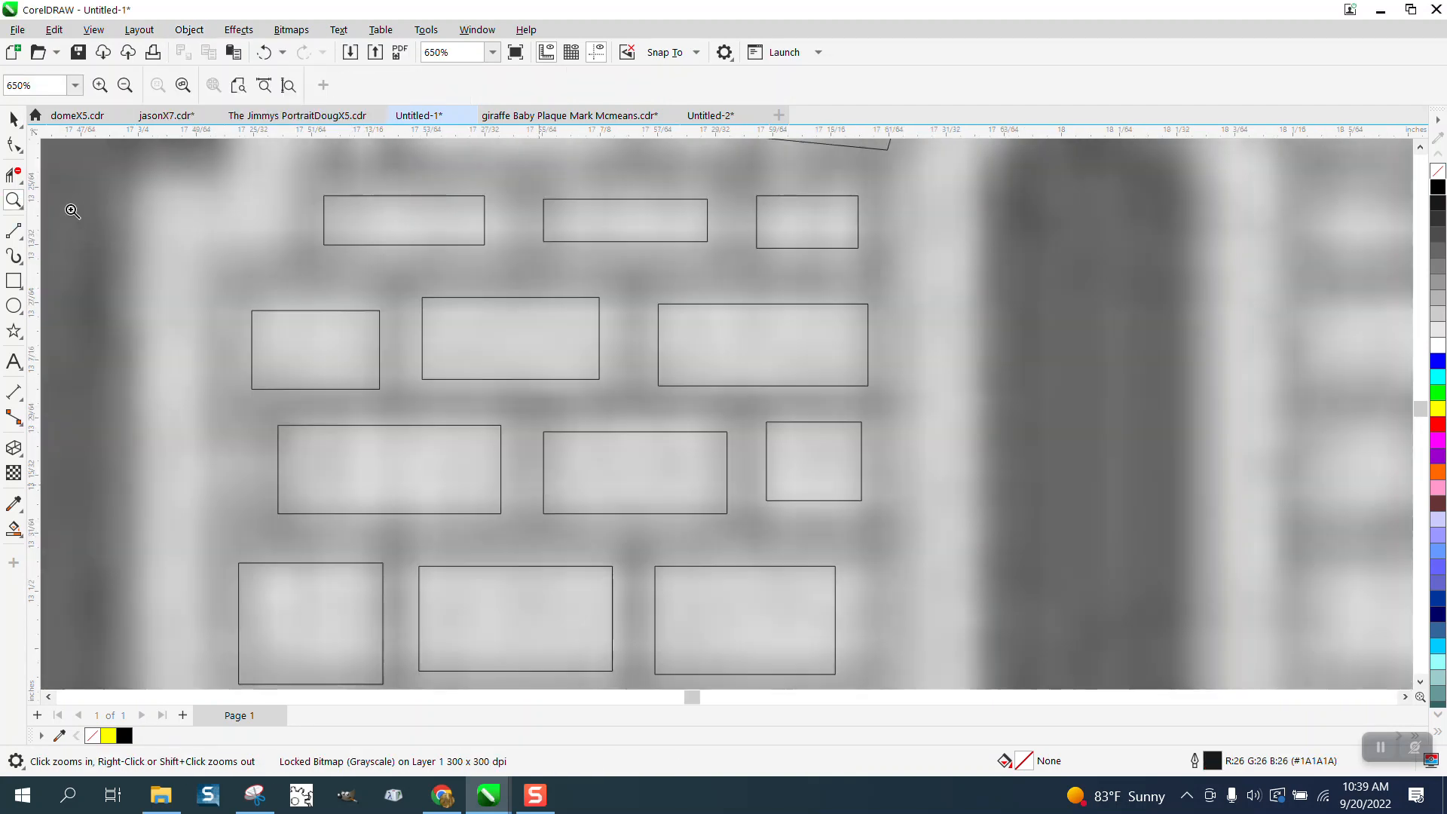
{"action": "left_click", "coordinate": [13, 119]}
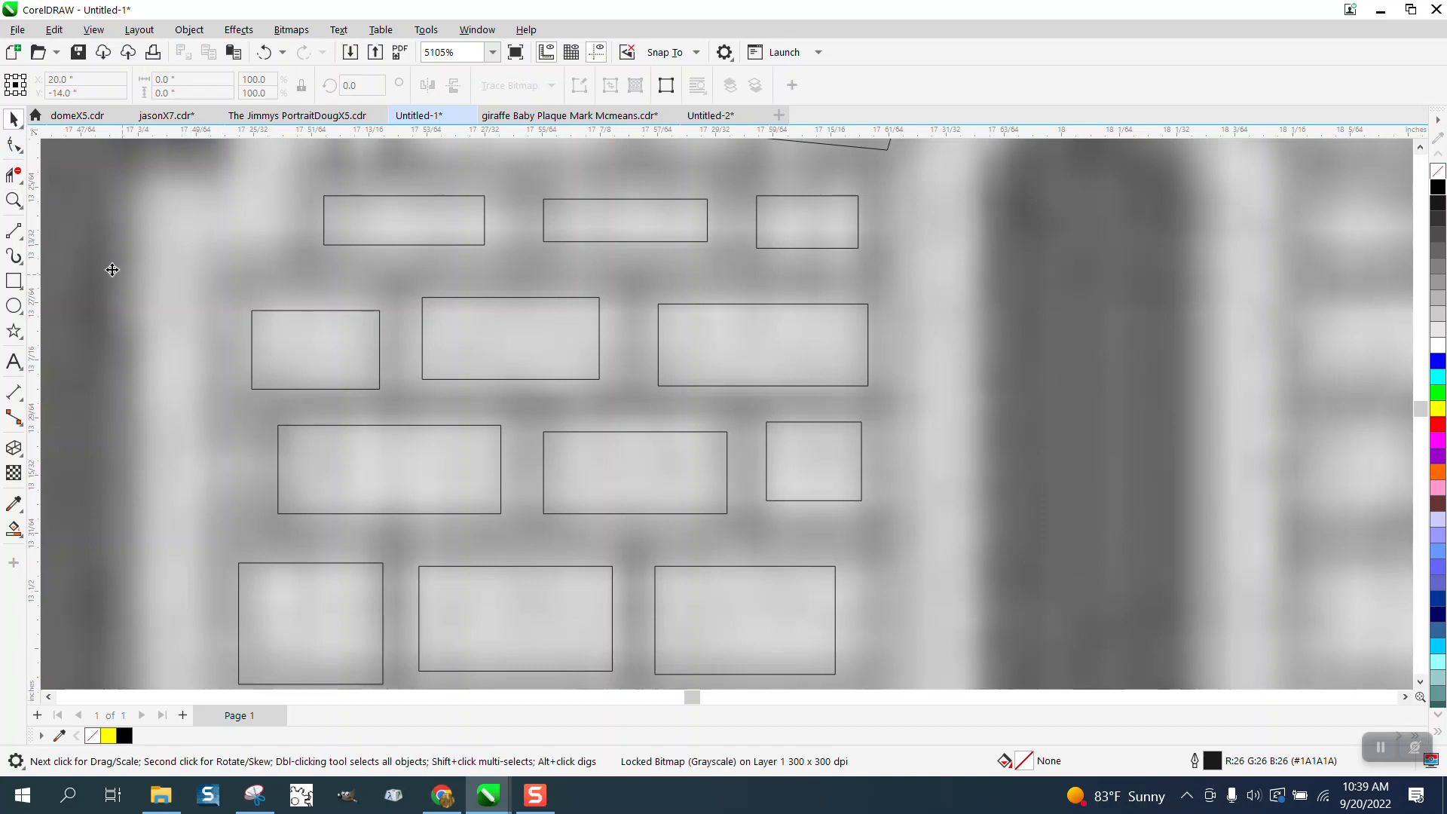
{"action": "left_click", "coordinate": [15, 145]}
{"action": "left_click", "coordinate": [207, 293]}
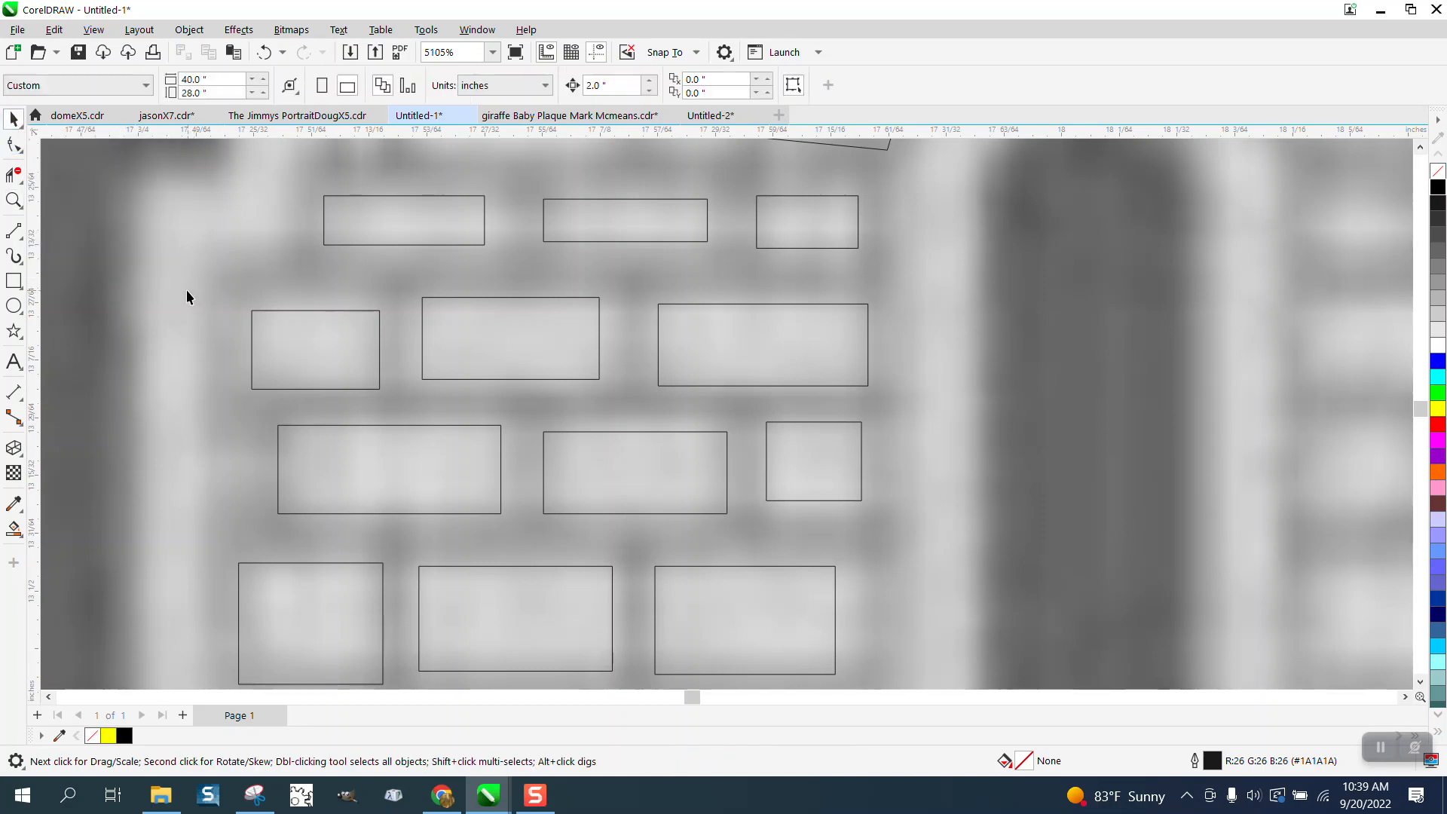
{"action": "left_click_drag", "start_coordinate": [921, 405], "coordinate": [235, 528]}
{"action": "key", "text": "t"}
Step: Select all the traced bricks and arch stones and move them 2 inches right onto the black tower drawing
{"action": "scroll", "coordinate": [821, 539], "scroll_direction": "down", "scroll_amount": 2}
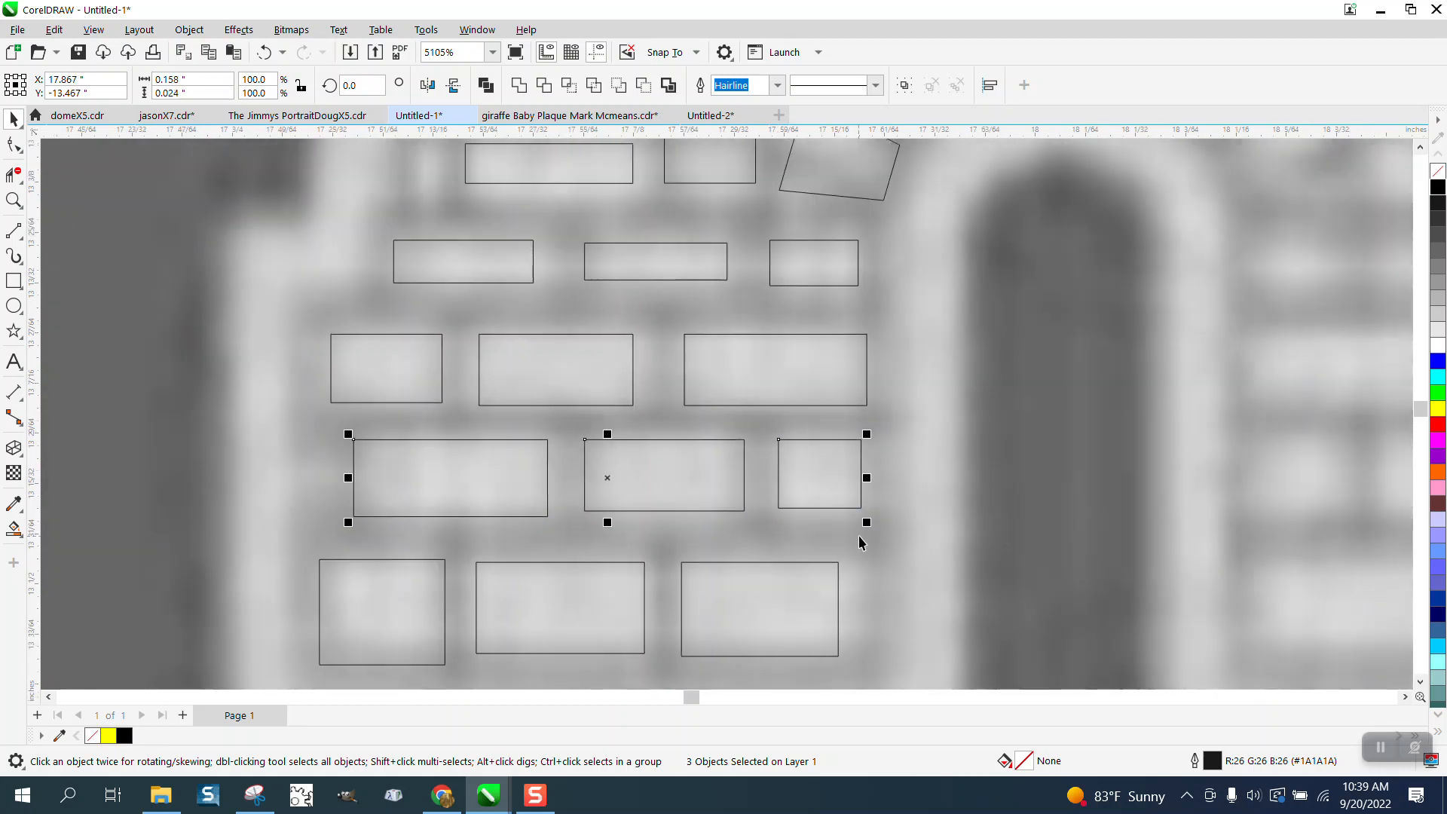
{"action": "scroll", "coordinate": [706, 562], "scroll_direction": "down", "scroll_amount": 5}
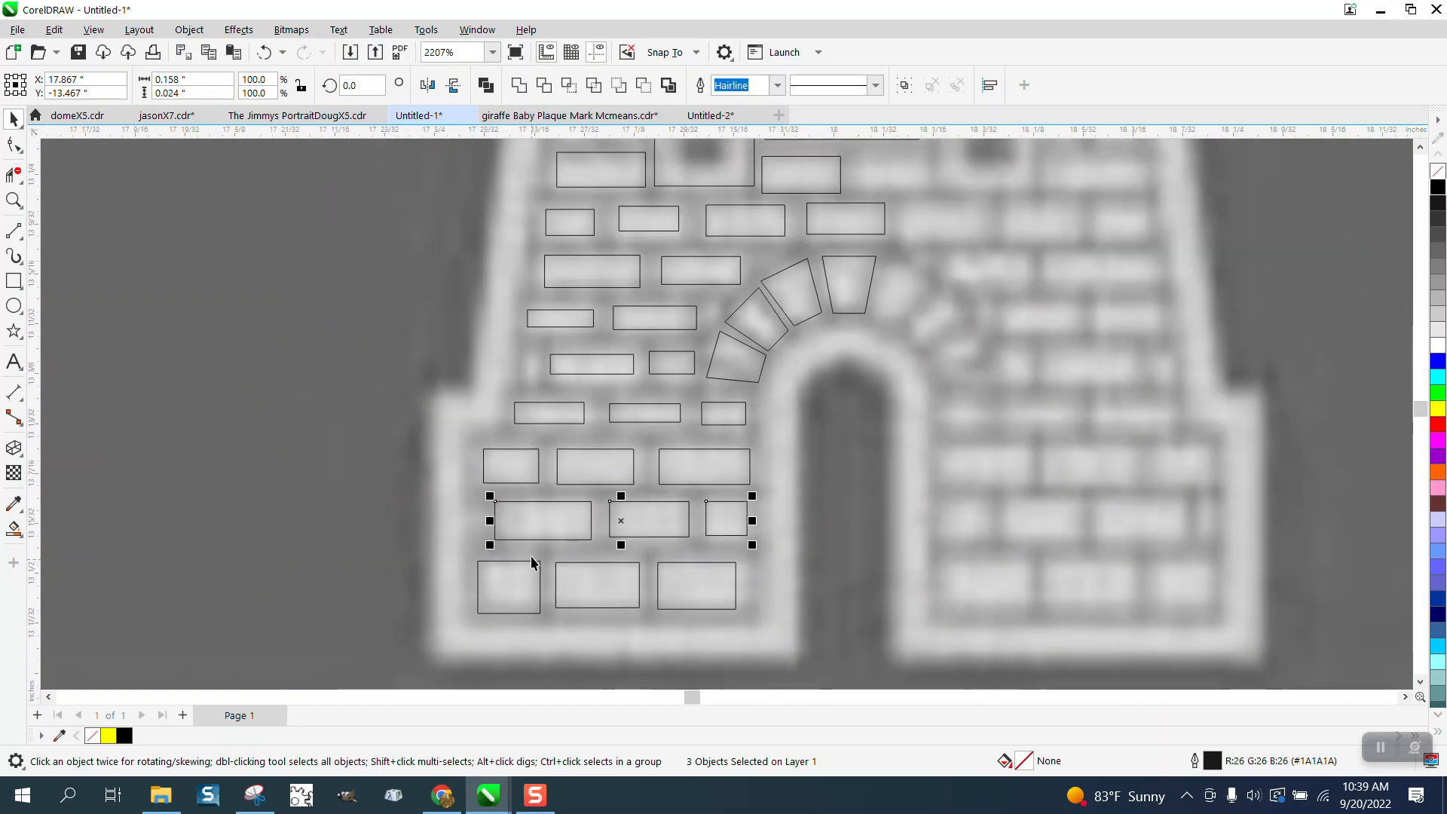
{"action": "scroll", "coordinate": [545, 541], "scroll_direction": "down", "scroll_amount": 5}
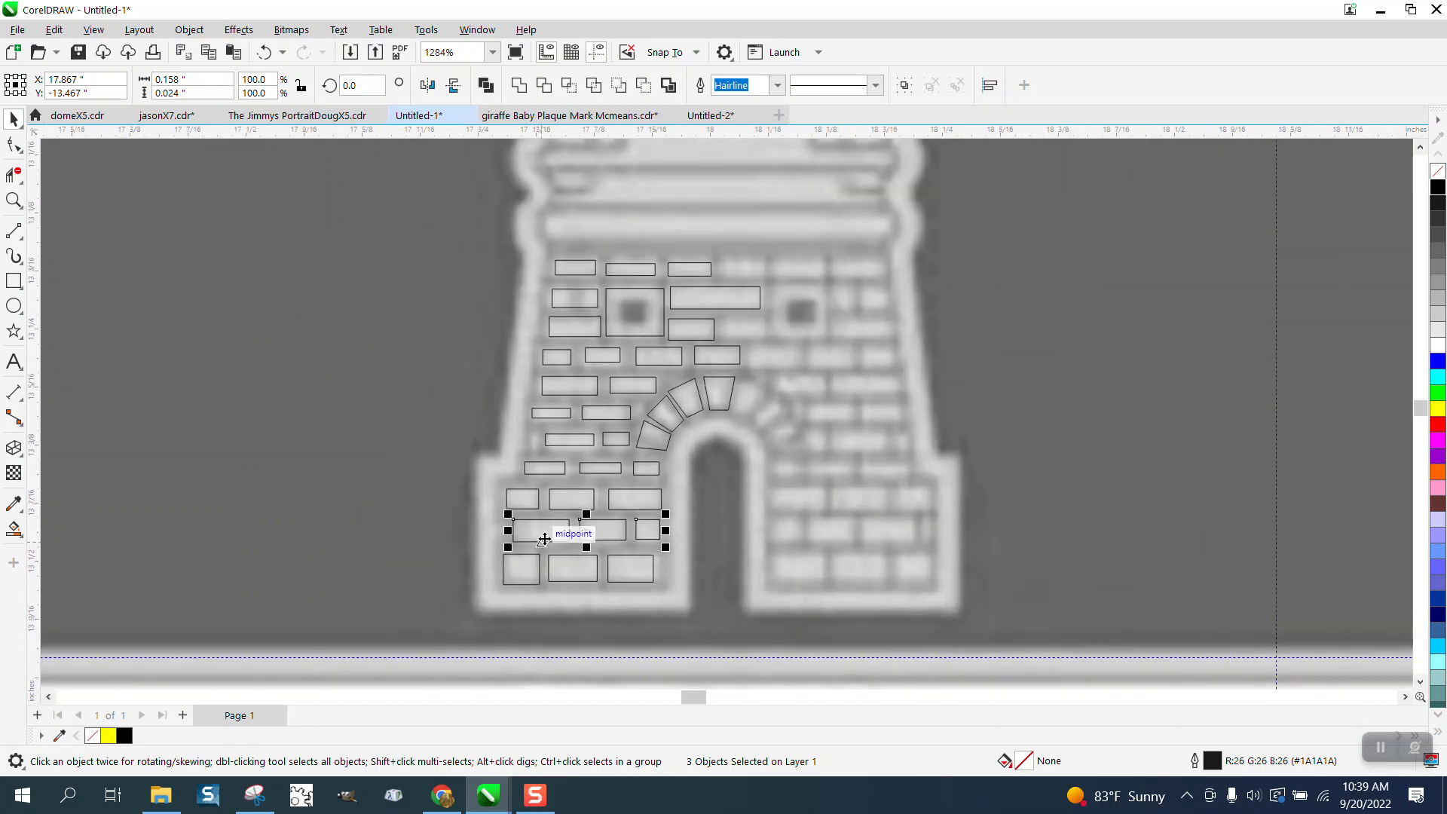
{"action": "scroll", "coordinate": [528, 532], "scroll_direction": "down", "scroll_amount": 2}
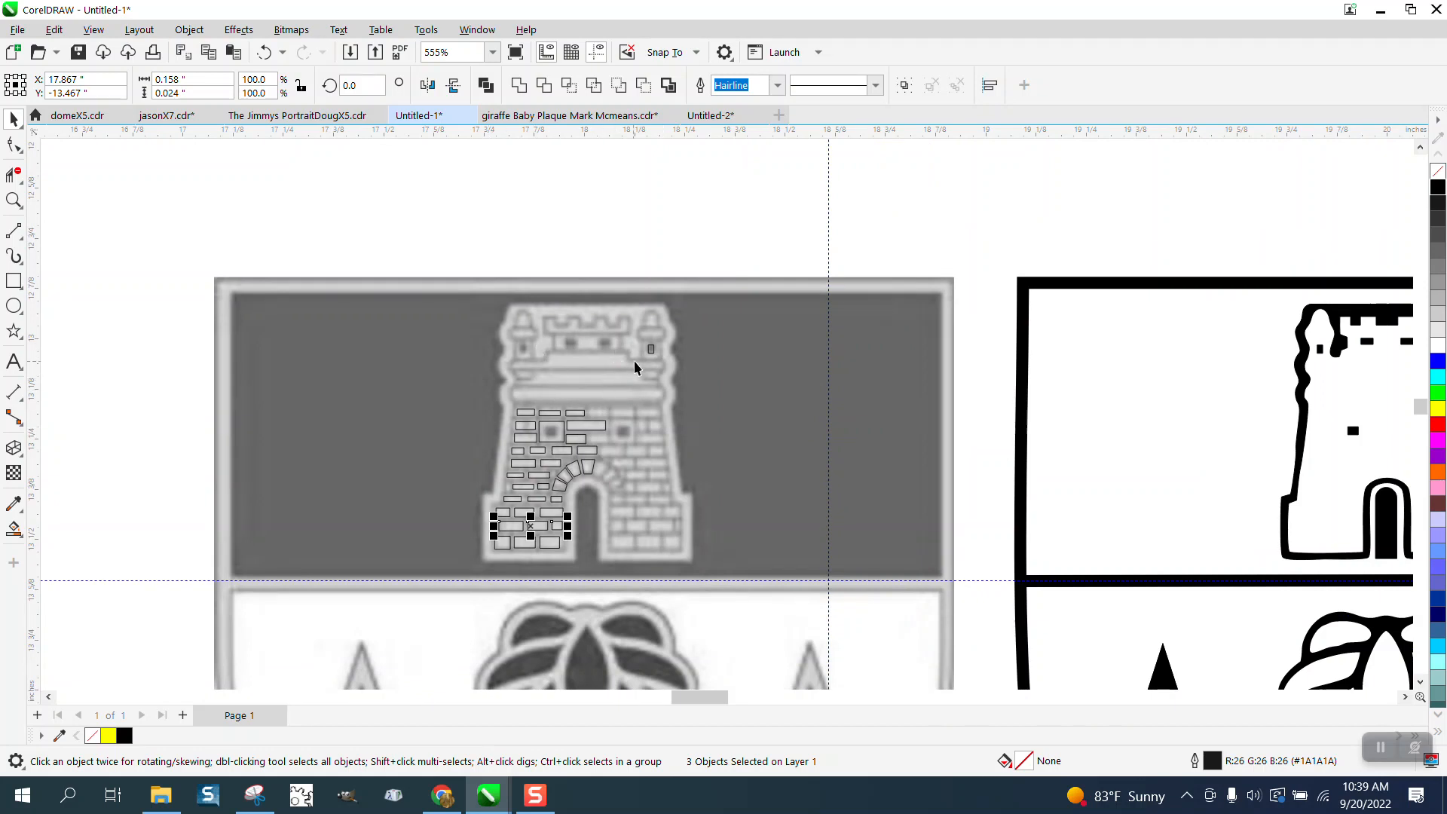
{"action": "scroll", "coordinate": [528, 382], "scroll_direction": "down", "scroll_amount": 1}
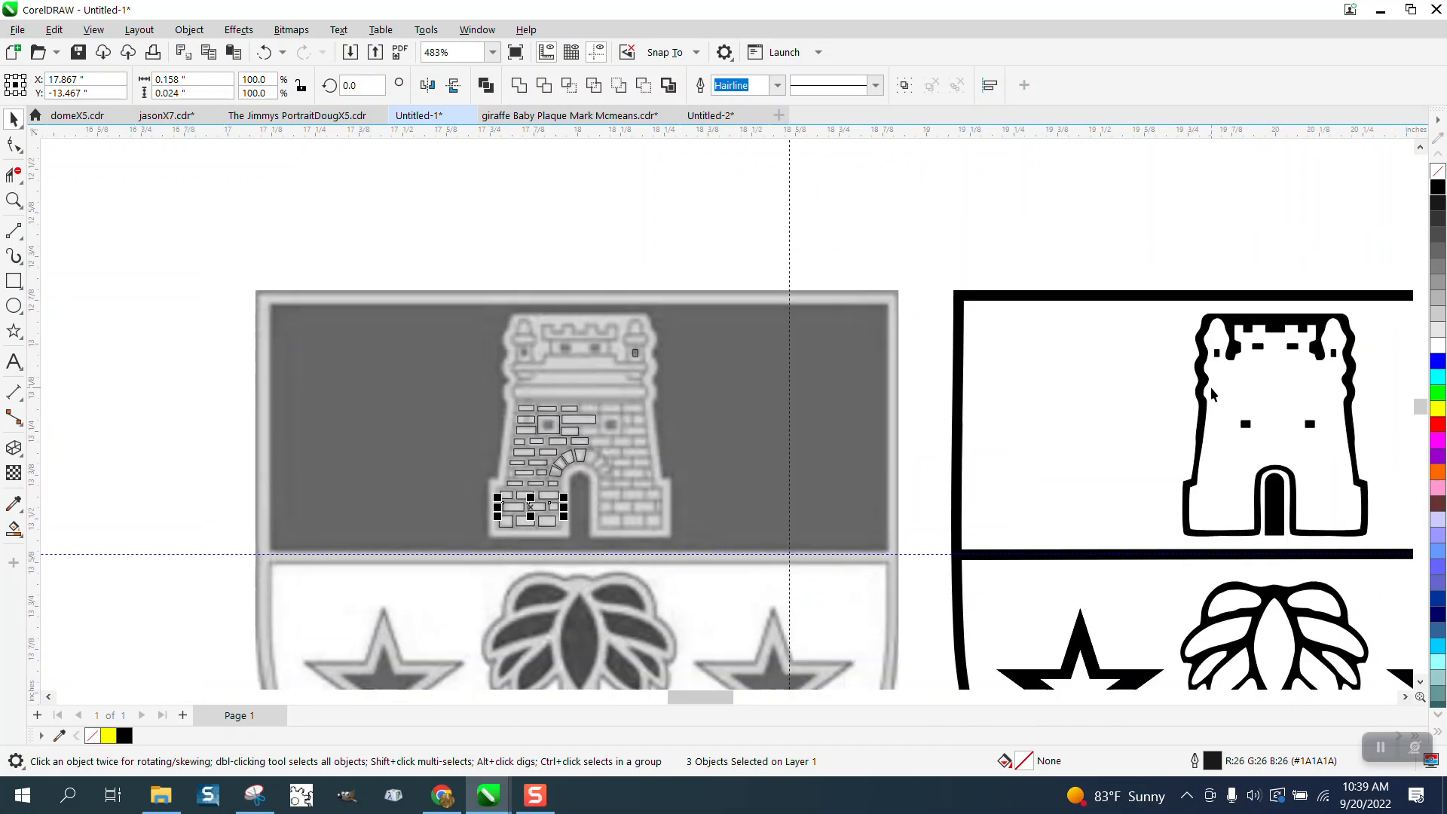
{"action": "left_click_drag", "start_coordinate": [460, 370], "coordinate": [529, 523]}
{"action": "left_click_drag", "start_coordinate": [633, 555], "coordinate": [636, 556]}
{"action": "key", "text": "Right"}
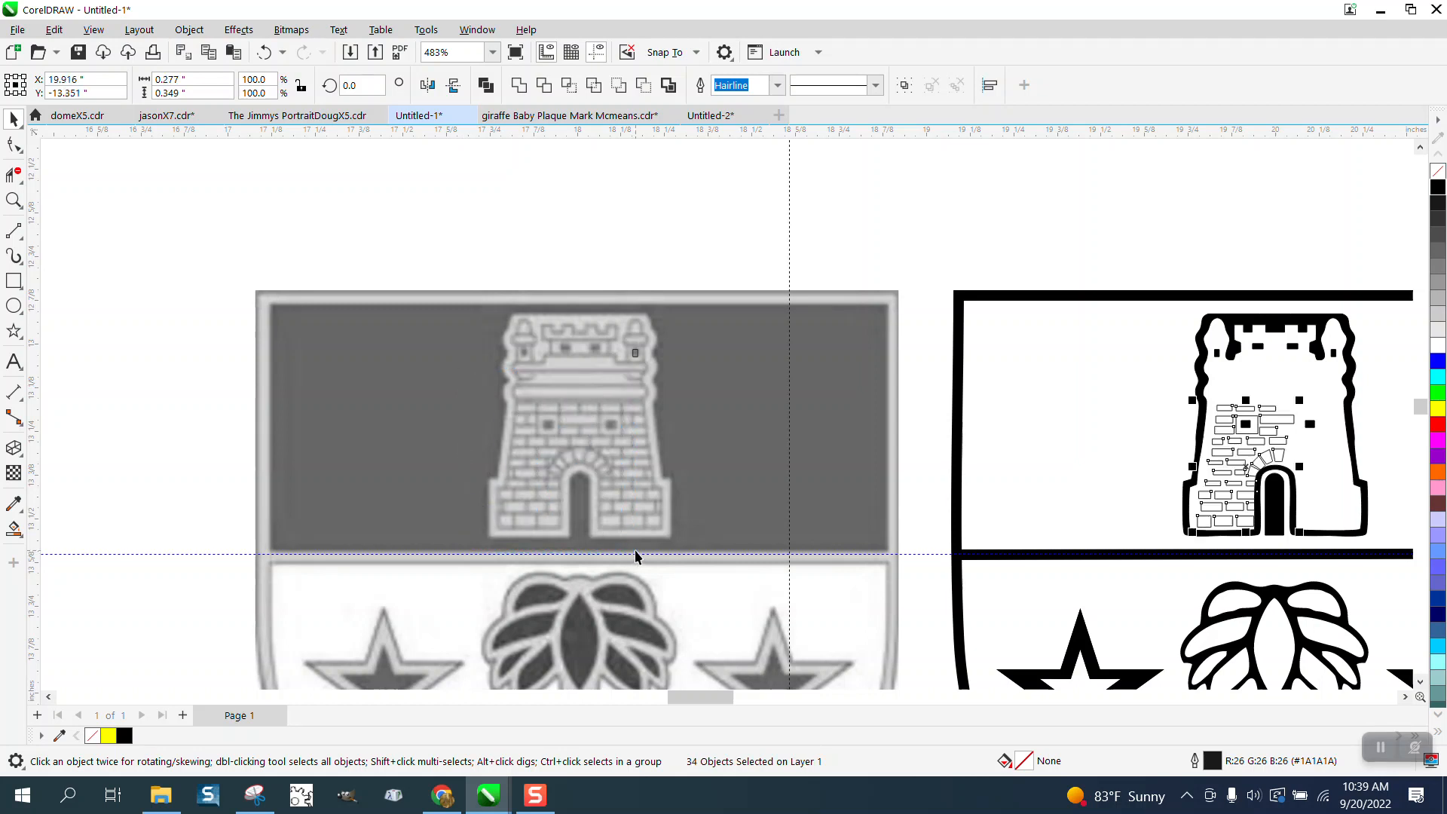
{"action": "left_click", "coordinate": [14, 202]}
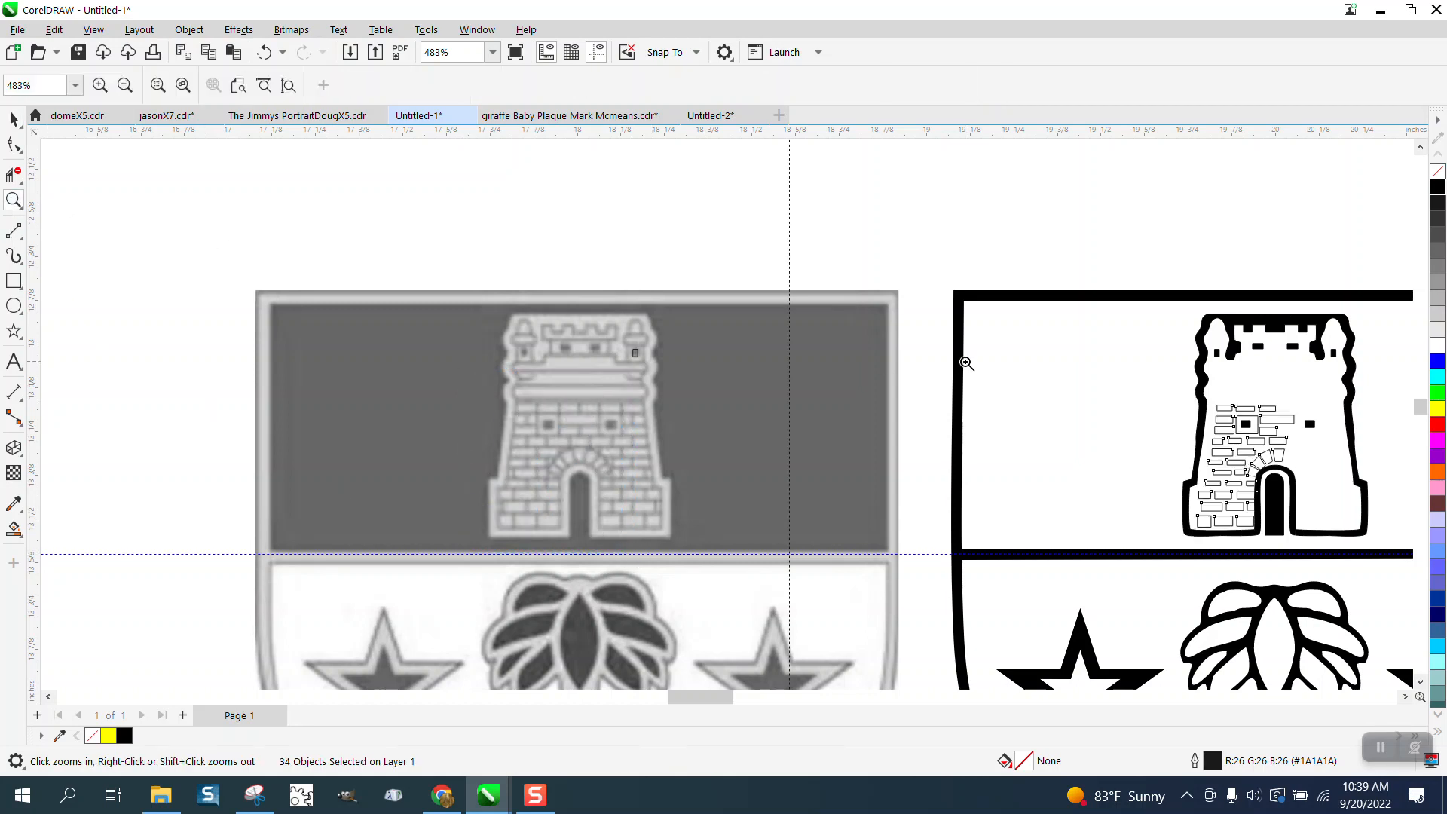
{"action": "left_click", "coordinate": [1212, 435]}
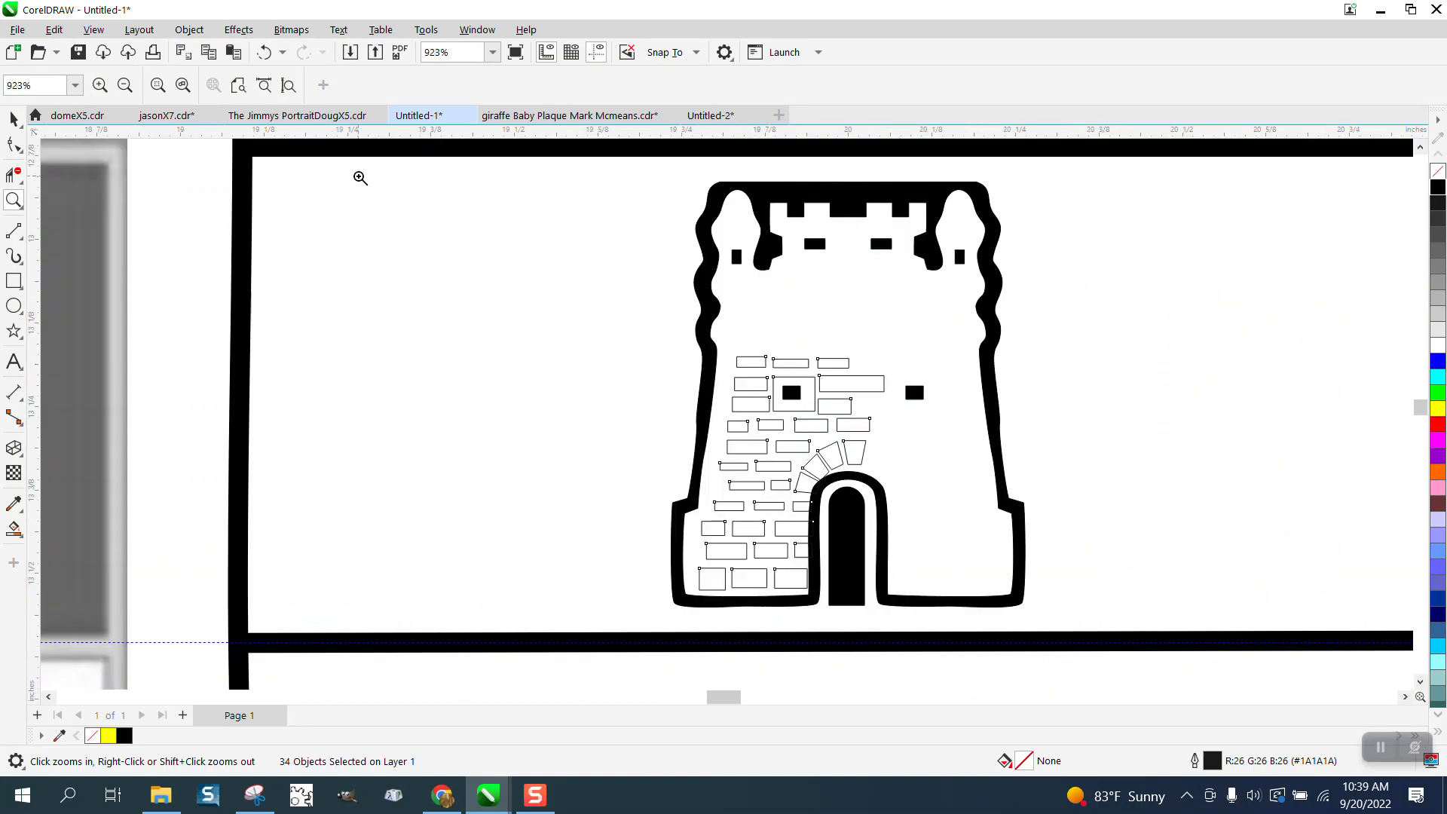
Step: Undo the last move of the traced bricks and arch stones
{"action": "left_click", "coordinate": [14, 119]}
{"action": "left_click", "coordinate": [217, 151]}
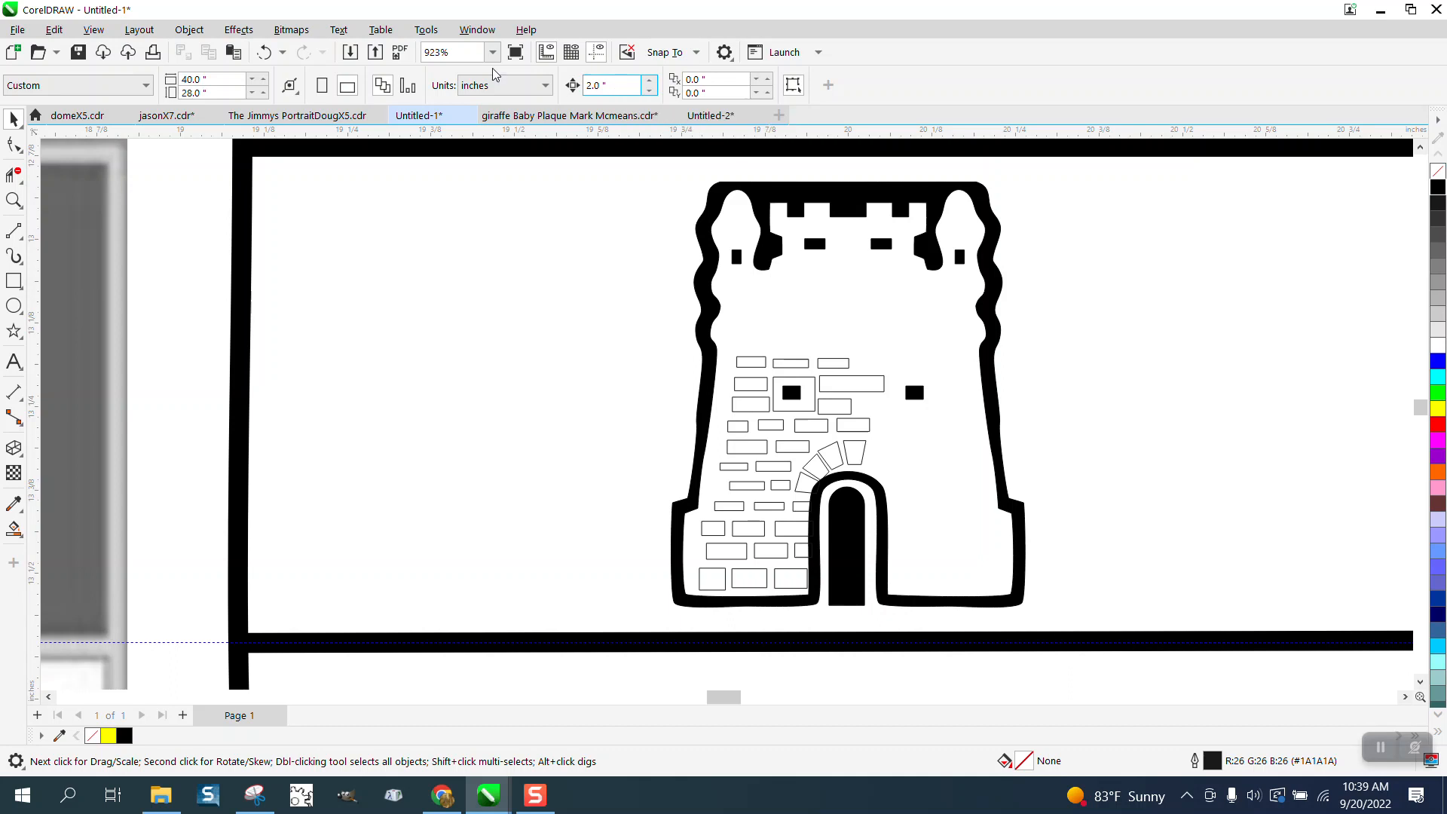
{"action": "left_click", "coordinate": [263, 52]}
{"action": "scroll", "coordinate": [963, 419], "scroll_direction": "down", "scroll_amount": 2}
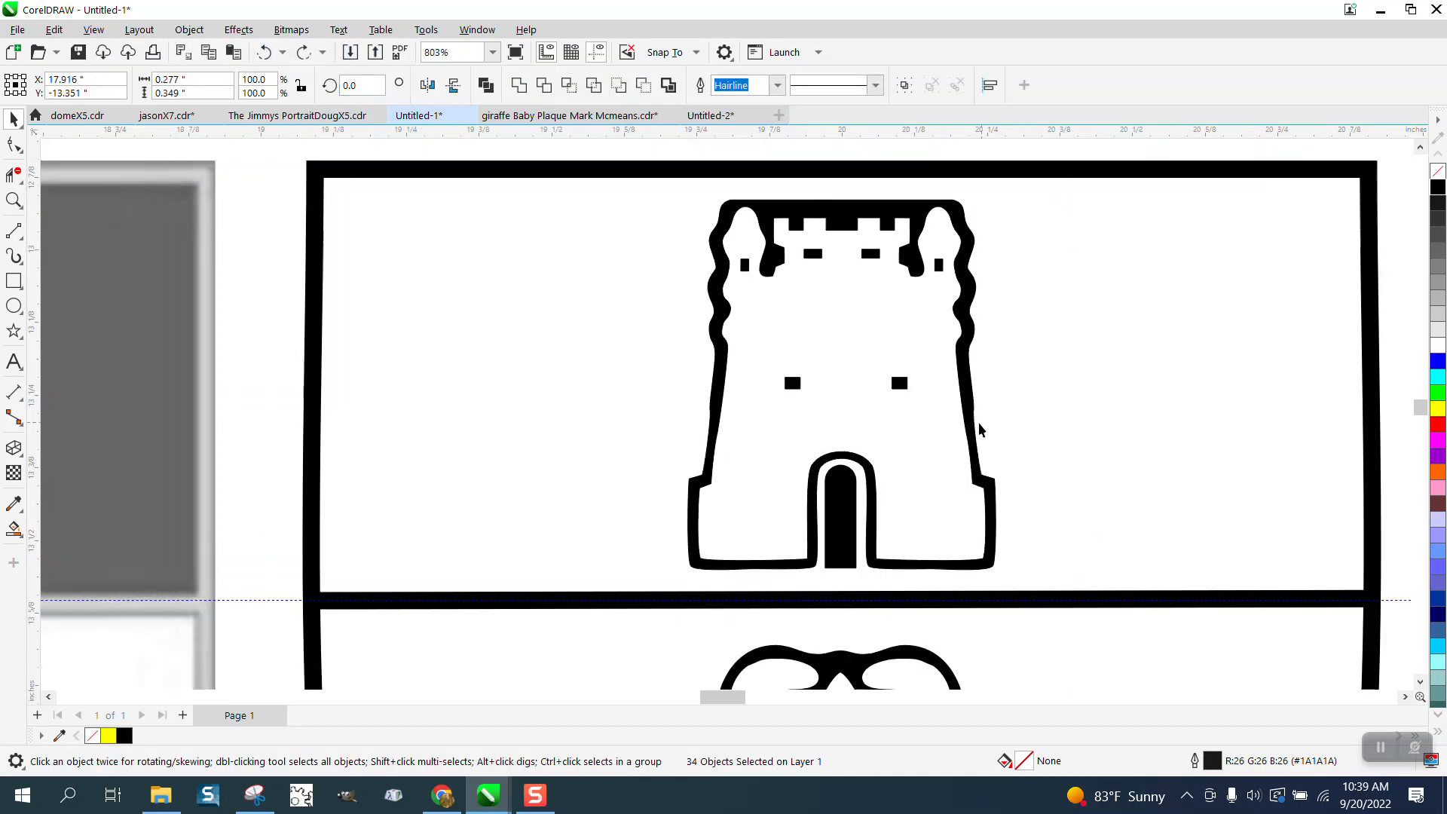
Step: Group all the traced bricks and arch stones and move the group 2 inches right onto the black tower drawing
{"action": "scroll", "coordinate": [822, 428], "scroll_direction": "down", "scroll_amount": 1}
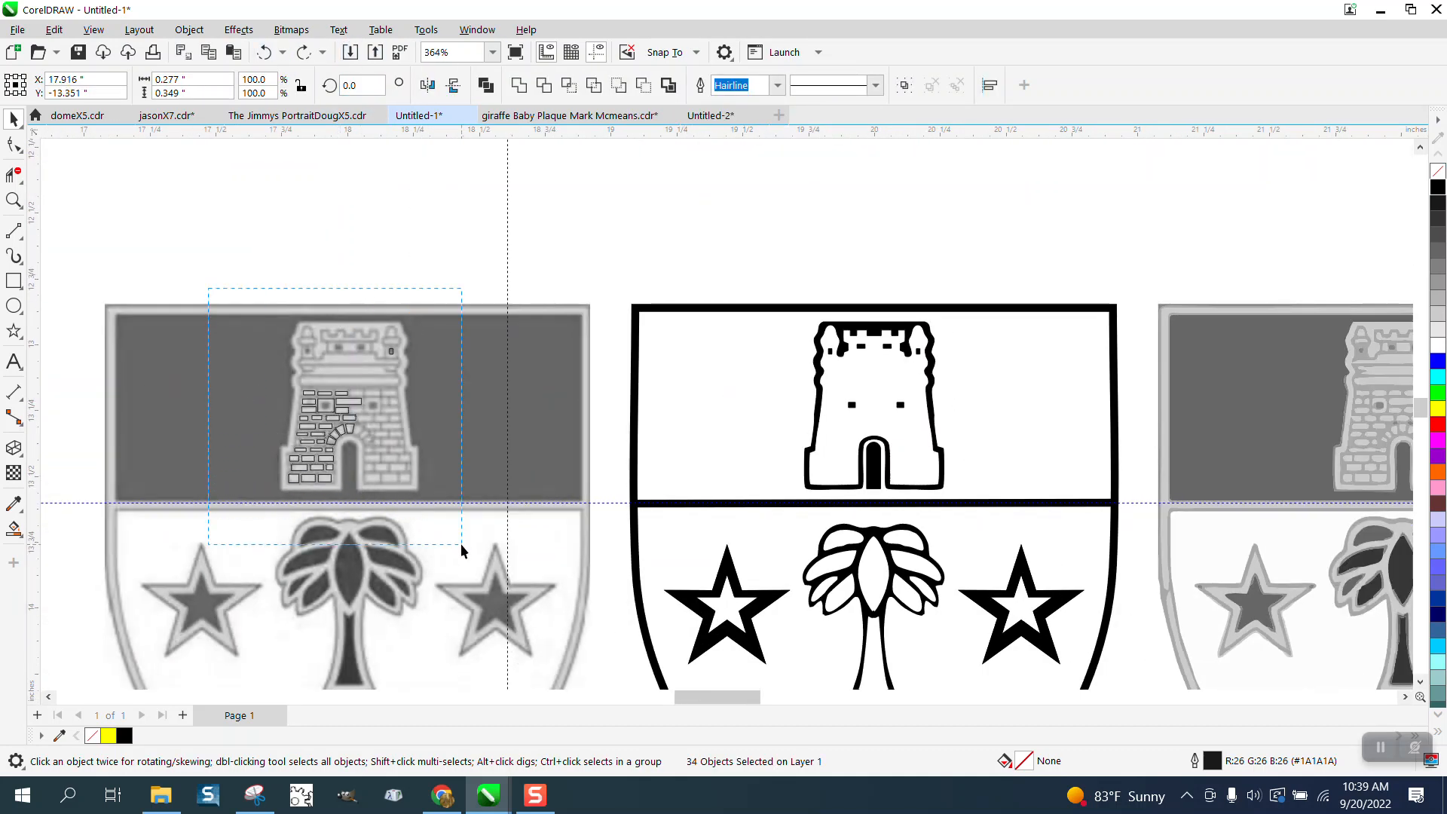
{"action": "left_click_drag", "start_coordinate": [461, 544], "coordinate": [463, 543]}
{"action": "key", "text": "ctrl+g"}
{"action": "key", "text": "Right"}
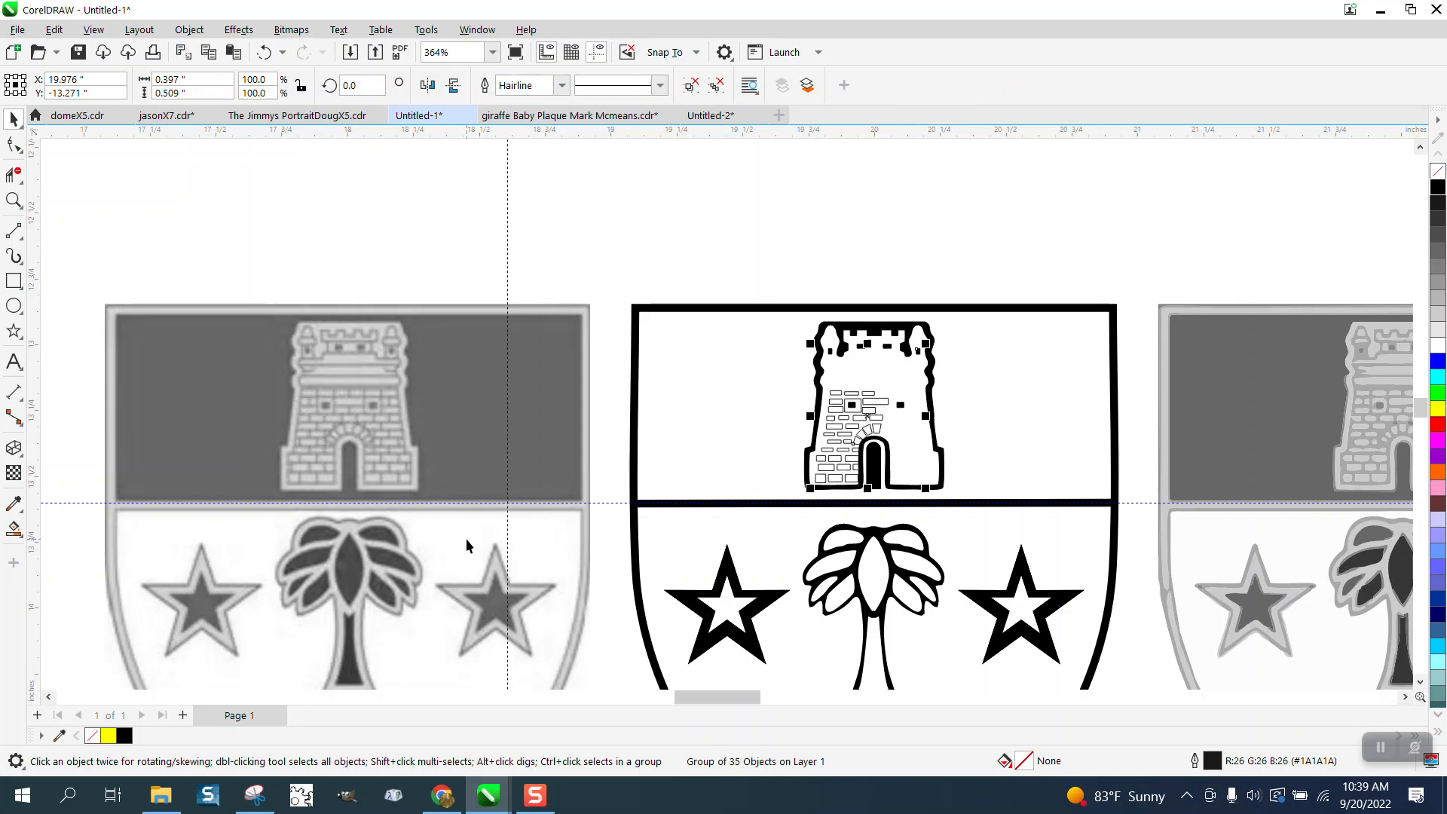
Step: Set the nudge distance to 0.01 inch and nudge the brick group left twice to clear the doorway arch
{"action": "left_click", "coordinate": [669, 256]}
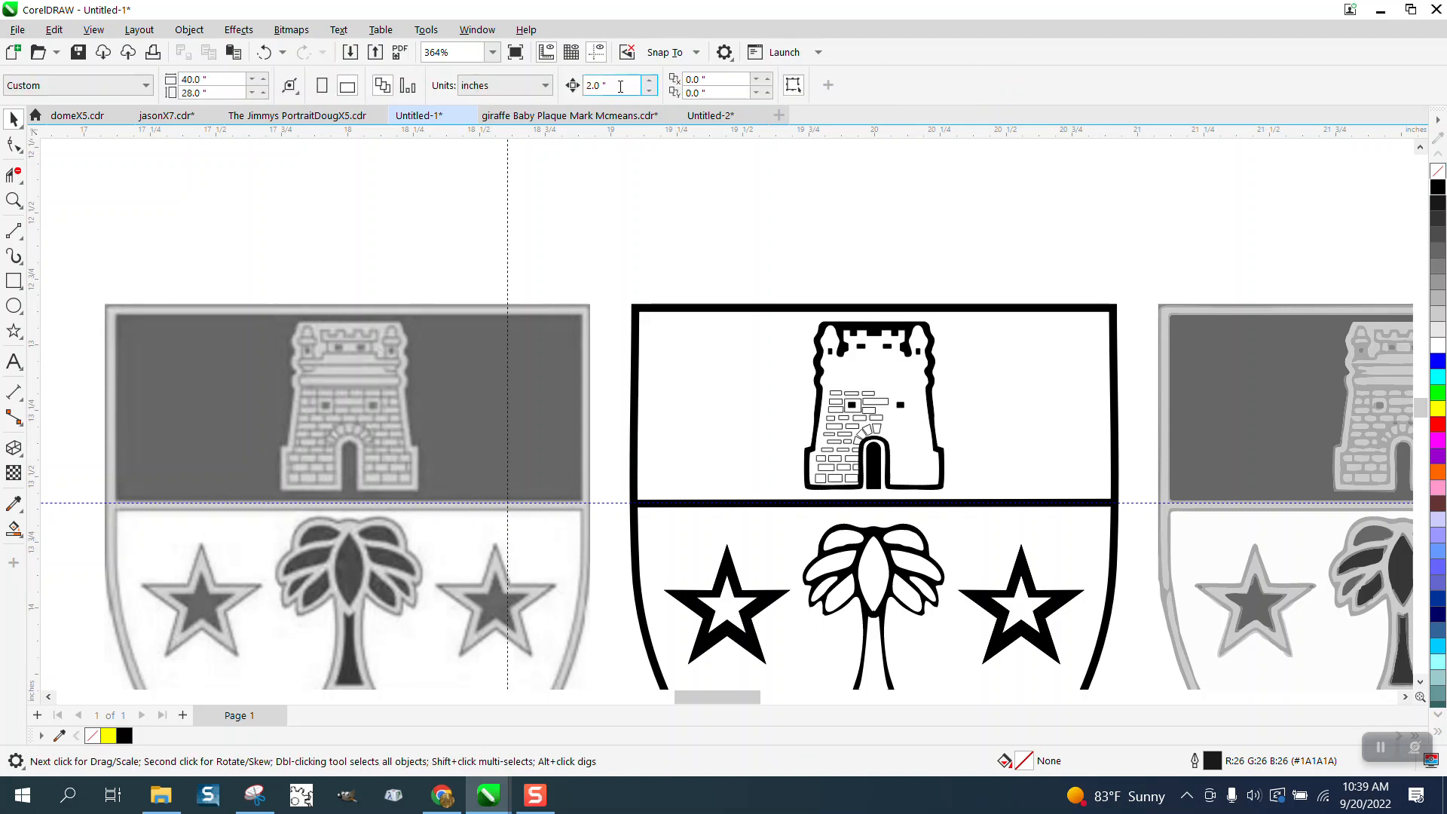
{"action": "type", "text": ".01"}
{"action": "left_click", "coordinate": [14, 199]}
{"action": "left_click_drag", "start_coordinate": [781, 367], "coordinate": [1012, 537]}
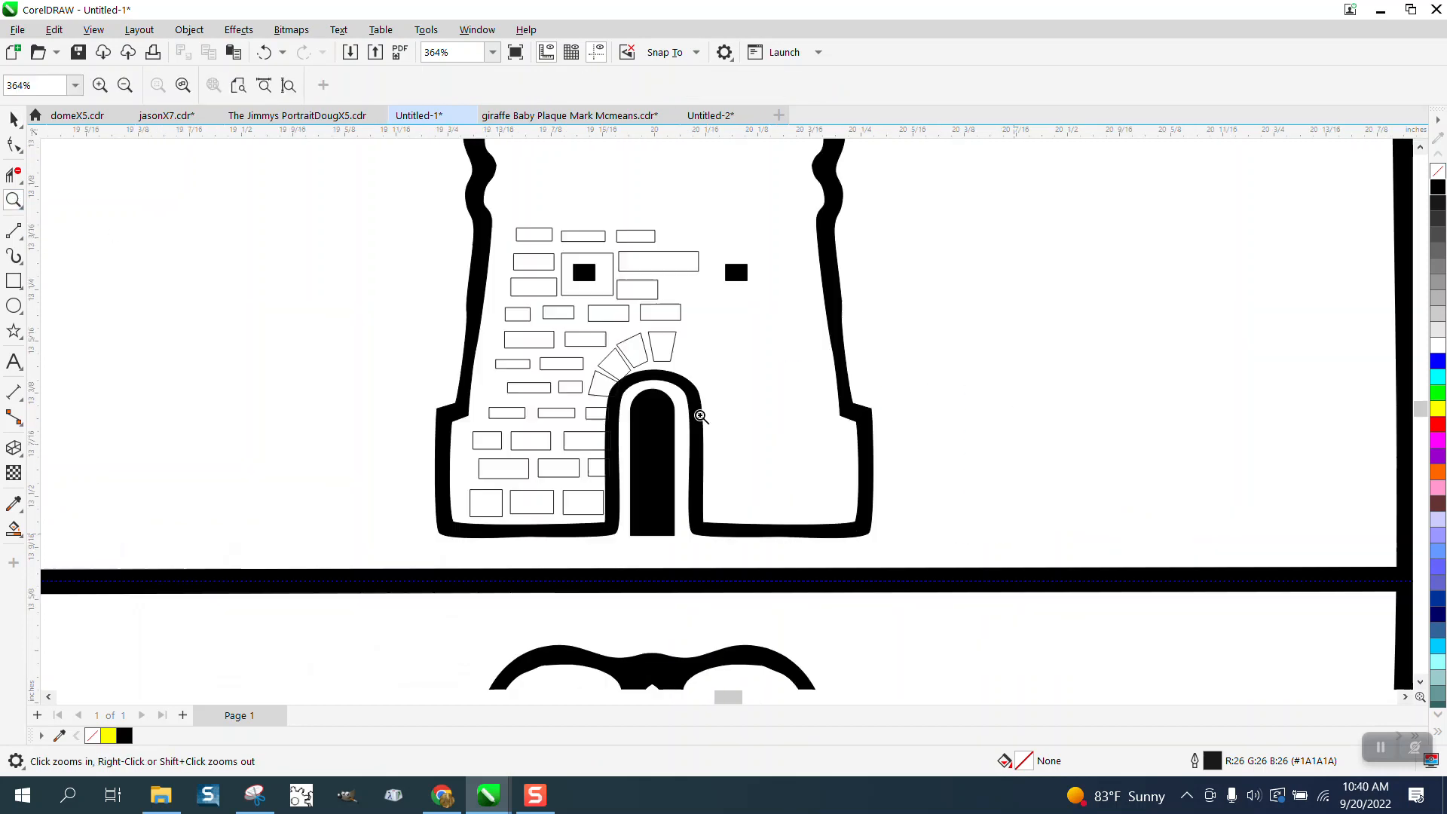
{"action": "left_click", "coordinate": [13, 119]}
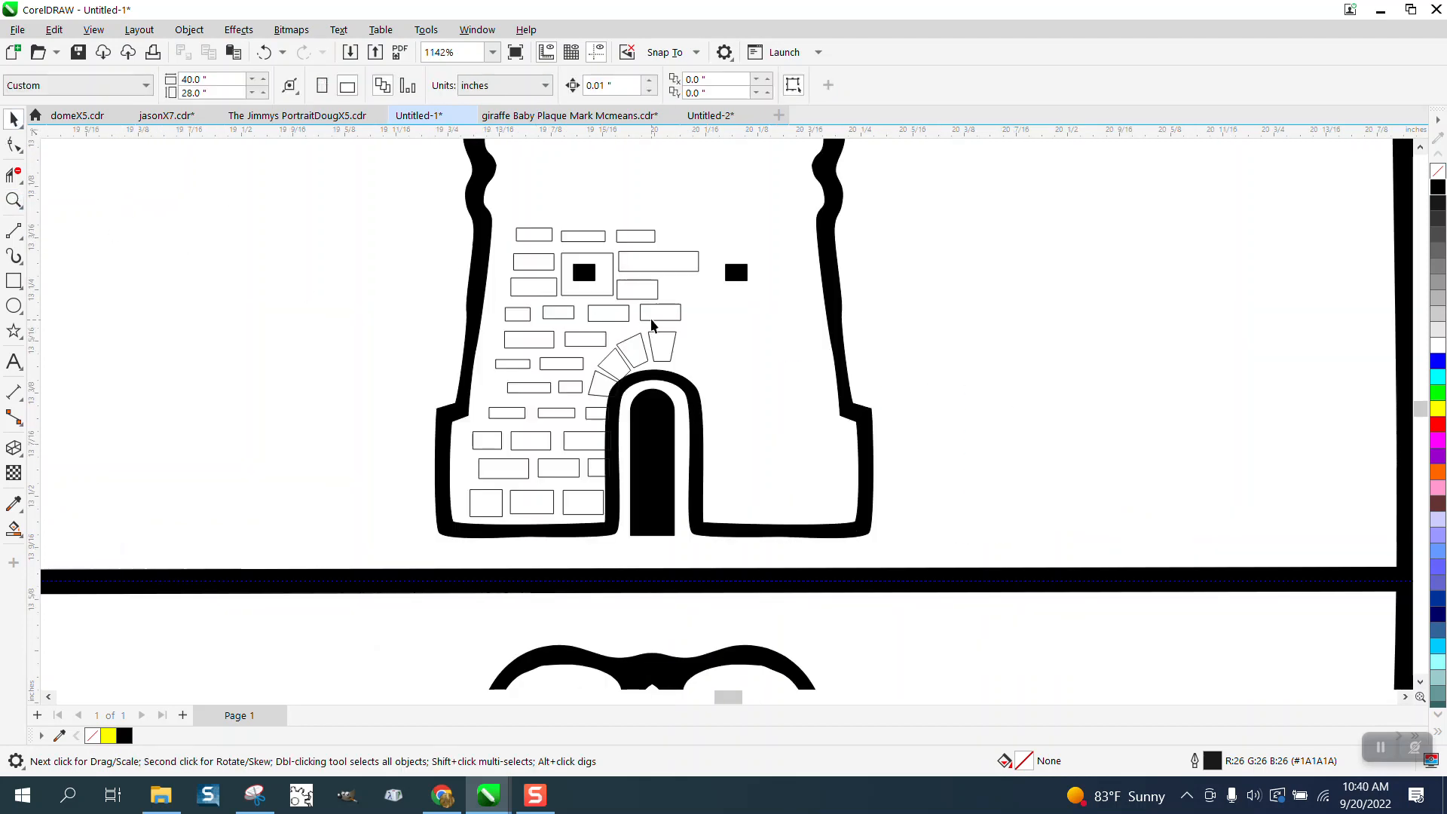
{"action": "left_click", "coordinate": [653, 316]}
{"action": "key", "text": "Left"}
{"action": "key", "text": "Left"}
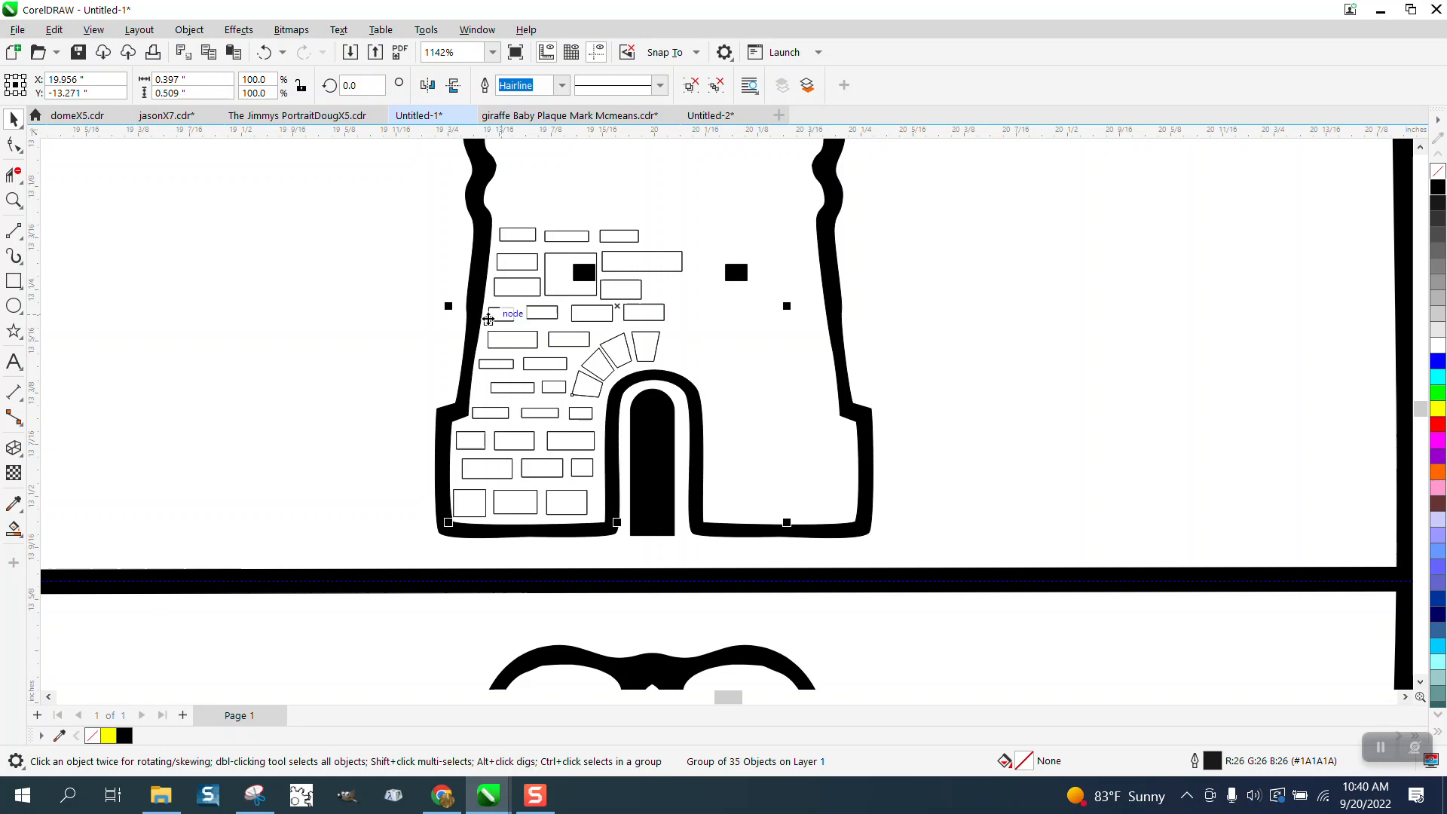
Step: Make a horizontally mirrored copy of the brick group and position it over the right half of the tower
{"action": "left_click_drag", "start_coordinate": [451, 306], "coordinate": [1115, 306]}
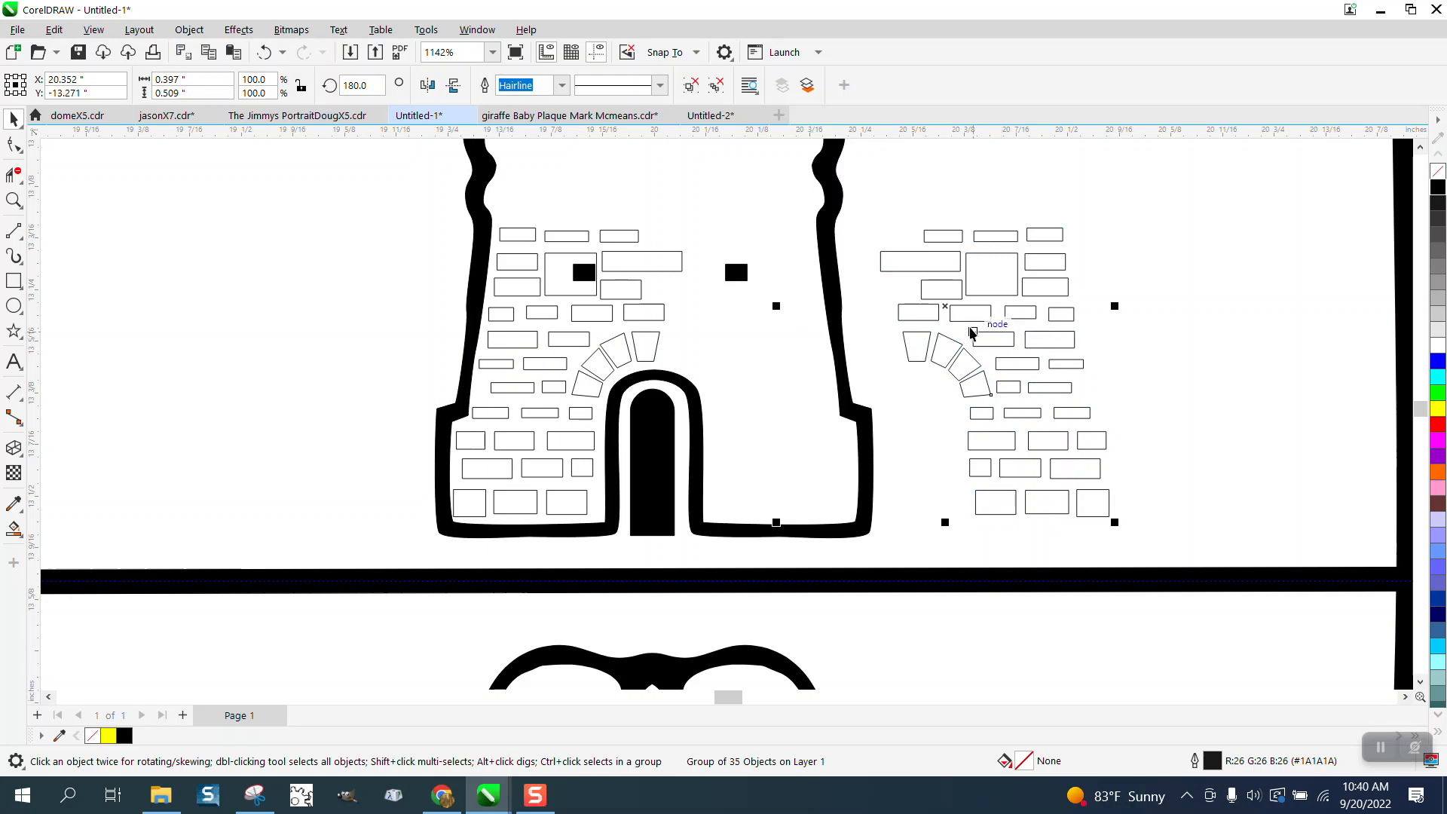
{"action": "left_click_drag", "start_coordinate": [946, 309], "coordinate": [688, 315]}
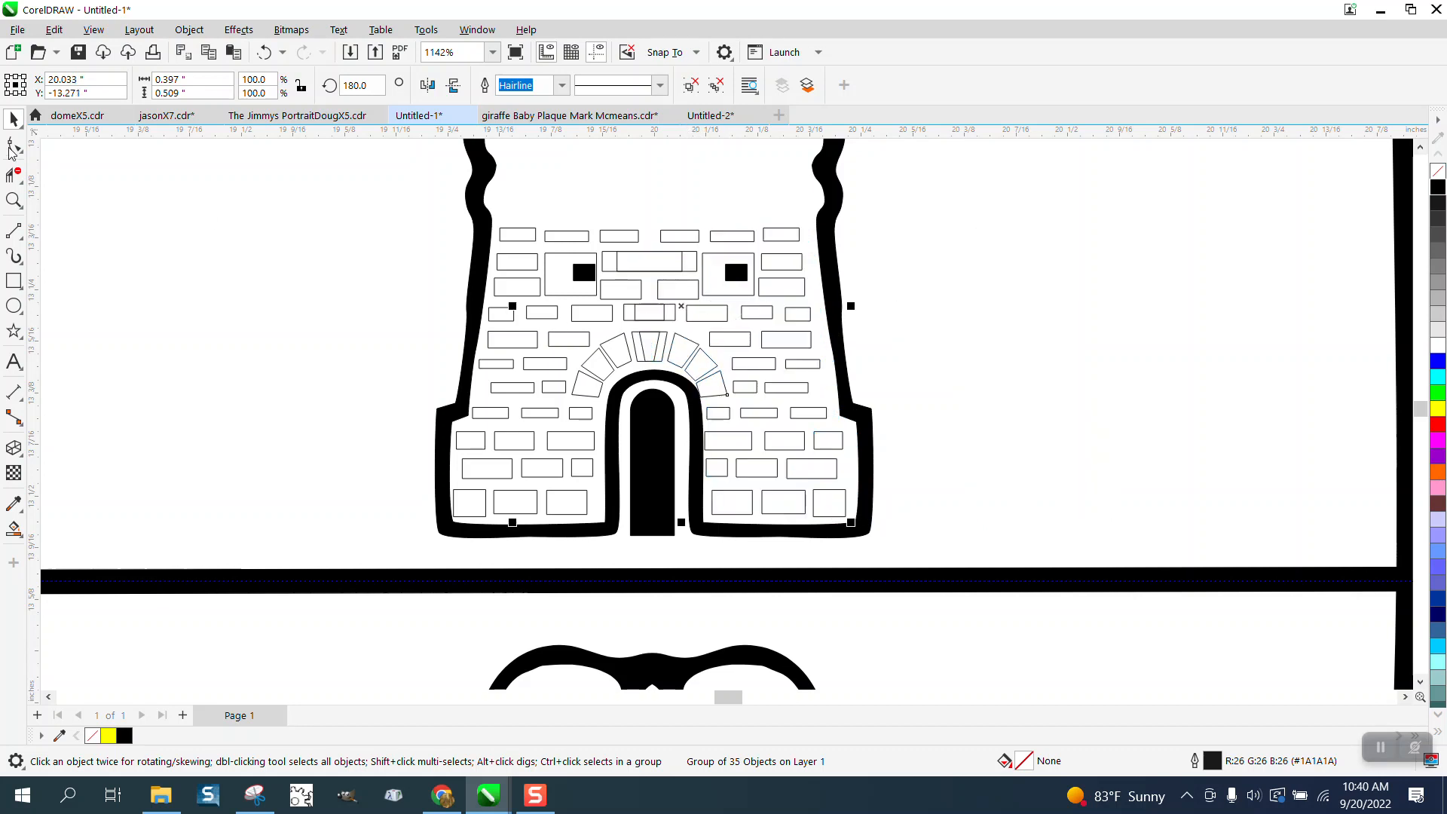
Step: Delete the overlapping inner segments in the keystone and the centre bricks above it with Virtual Segment Delete
{"action": "left_click", "coordinate": [14, 200]}
{"action": "left_click_drag", "start_coordinate": [585, 300], "coordinate": [775, 413]}
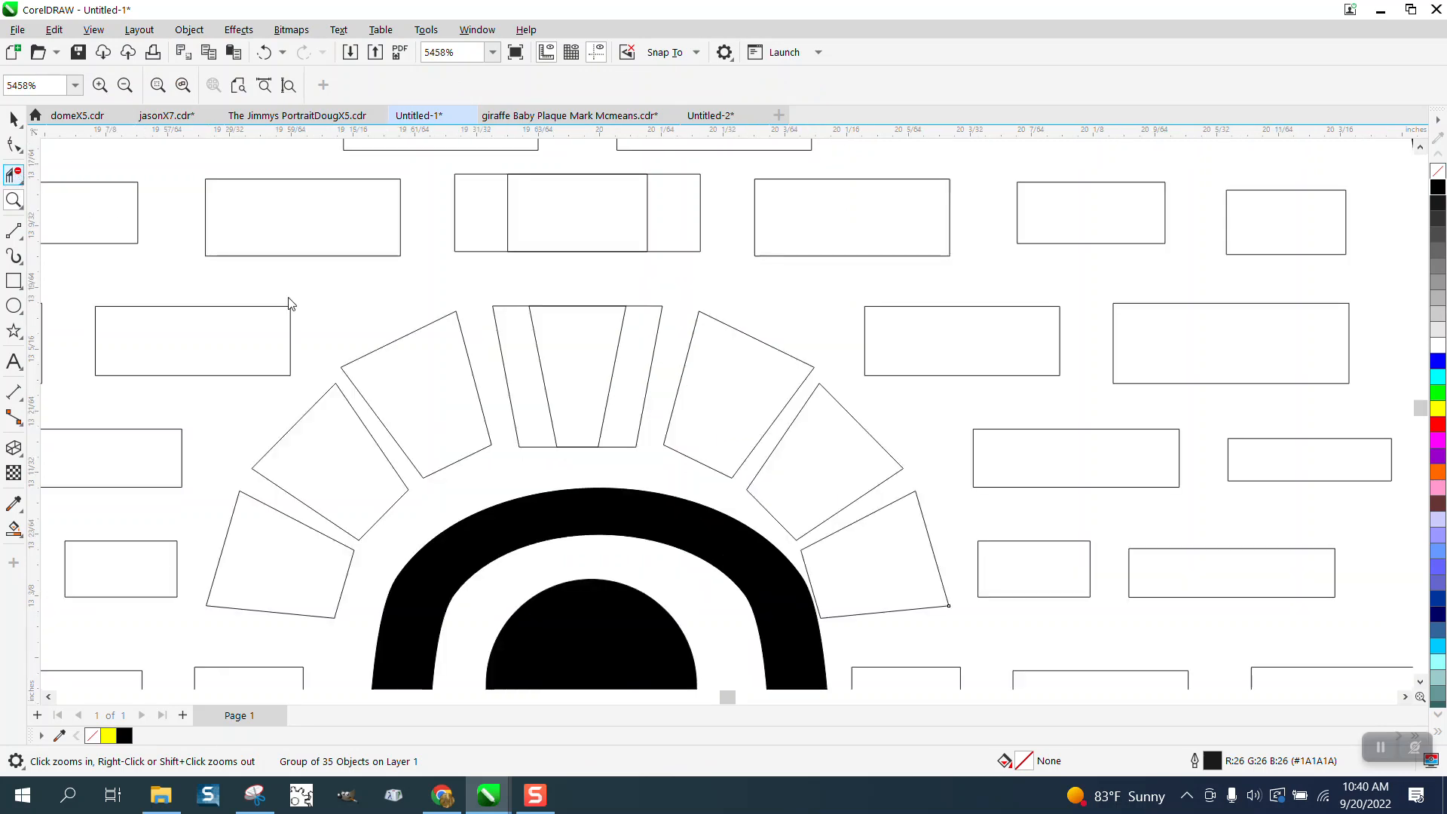
{"action": "left_click", "coordinate": [13, 175]}
{"action": "left_click_drag", "start_coordinate": [532, 368], "coordinate": [625, 371]}
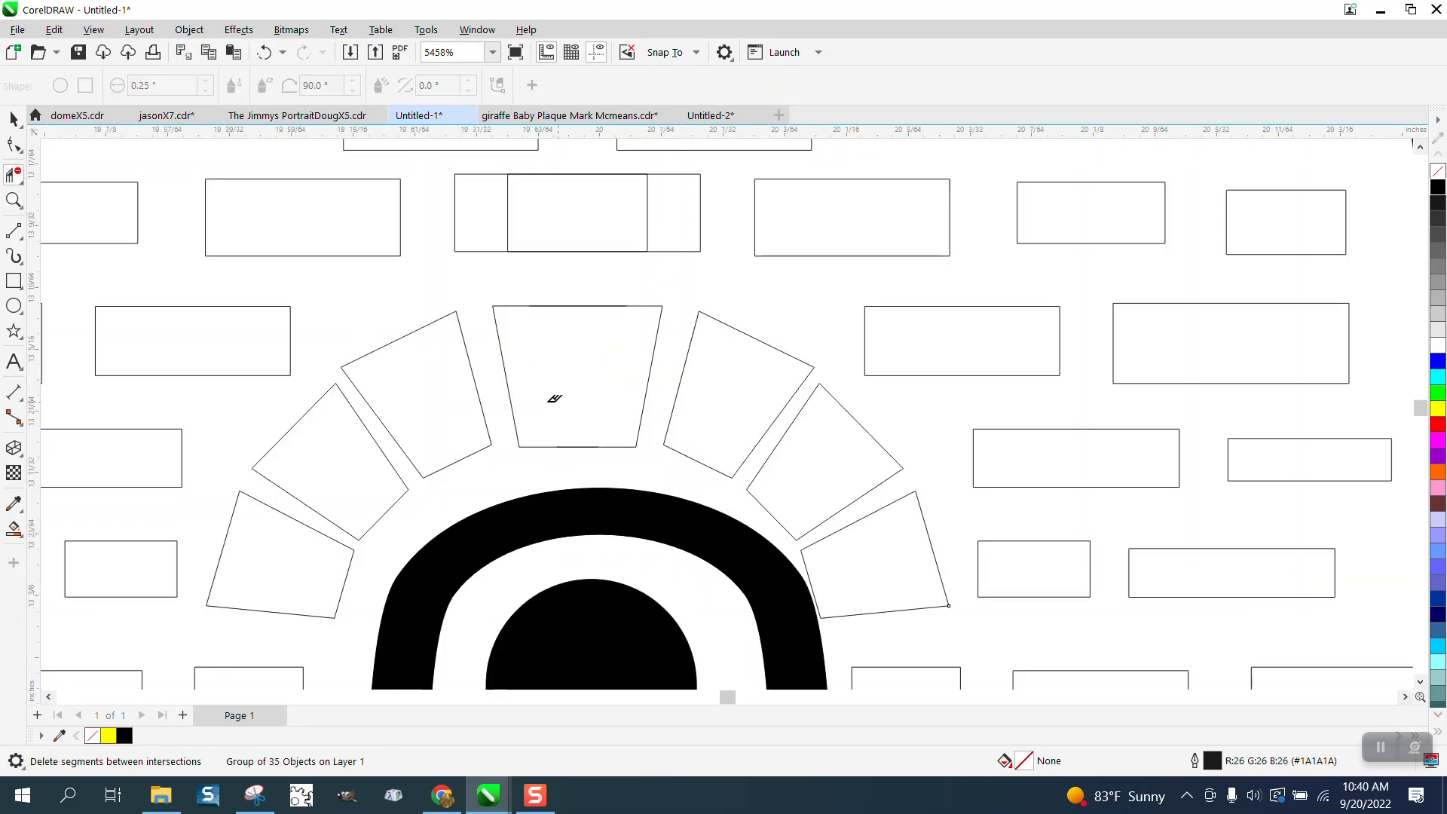
{"action": "left_click_drag", "start_coordinate": [511, 210], "coordinate": [707, 199]}
{"action": "scroll", "coordinate": [680, 300], "scroll_direction": "down", "scroll_amount": 3}
{"action": "scroll", "coordinate": [680, 299], "scroll_direction": "down", "scroll_amount": 1}
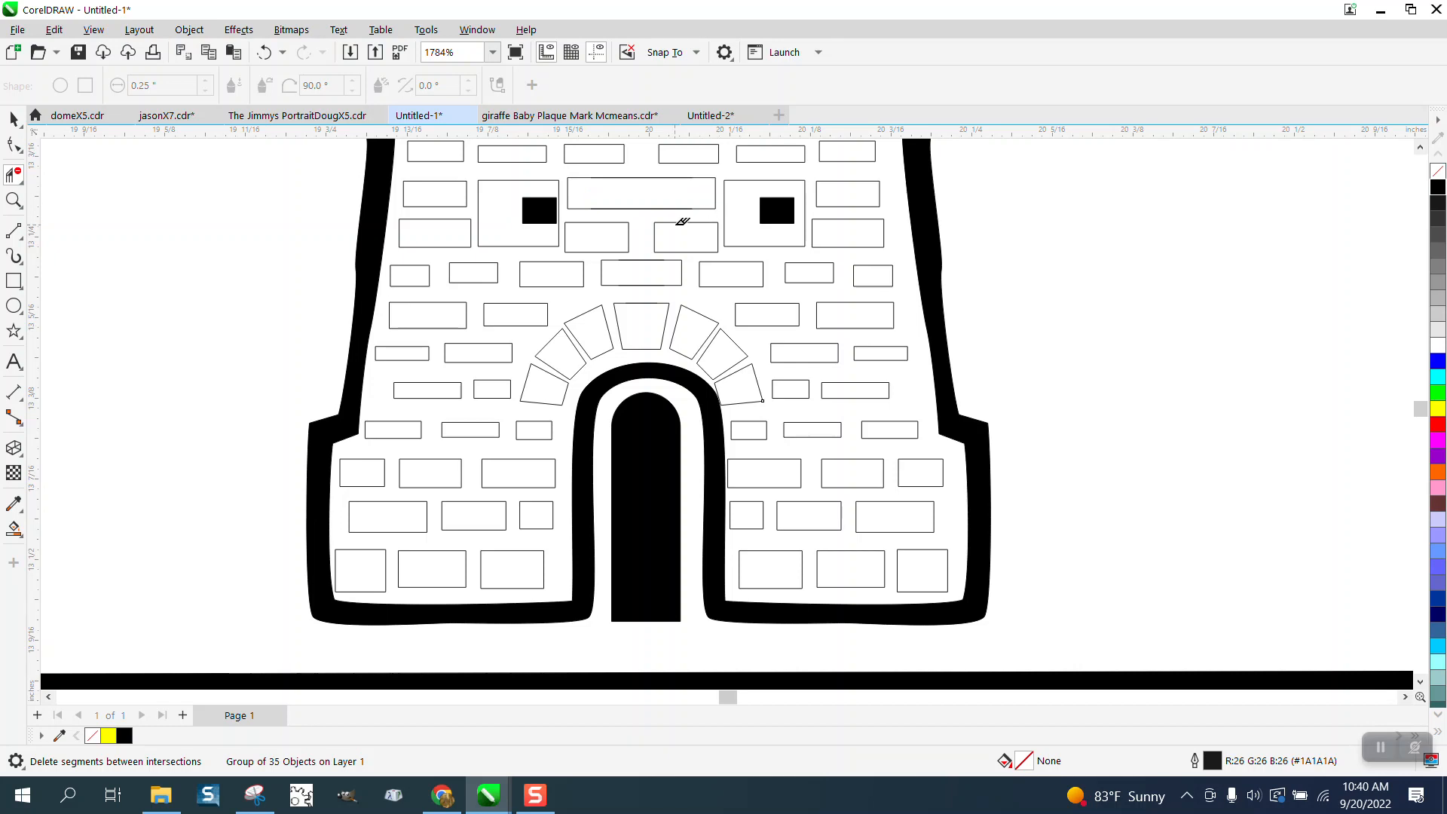
Step: Ungroup the brick group on the left half of the tower
{"action": "left_click", "coordinate": [13, 119]}
{"action": "left_click", "coordinate": [538, 232]}
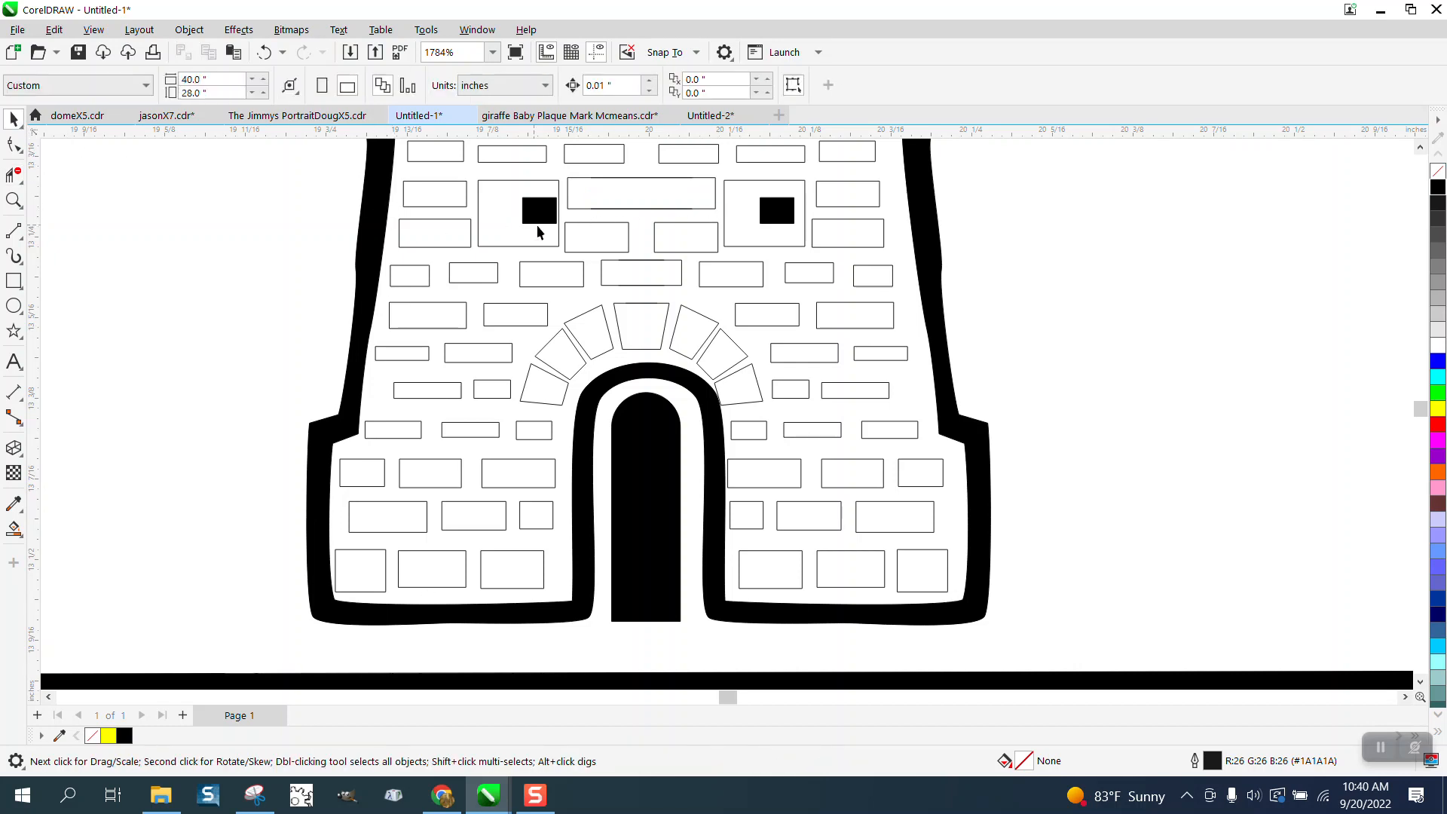
{"action": "left_click", "coordinate": [544, 217]}
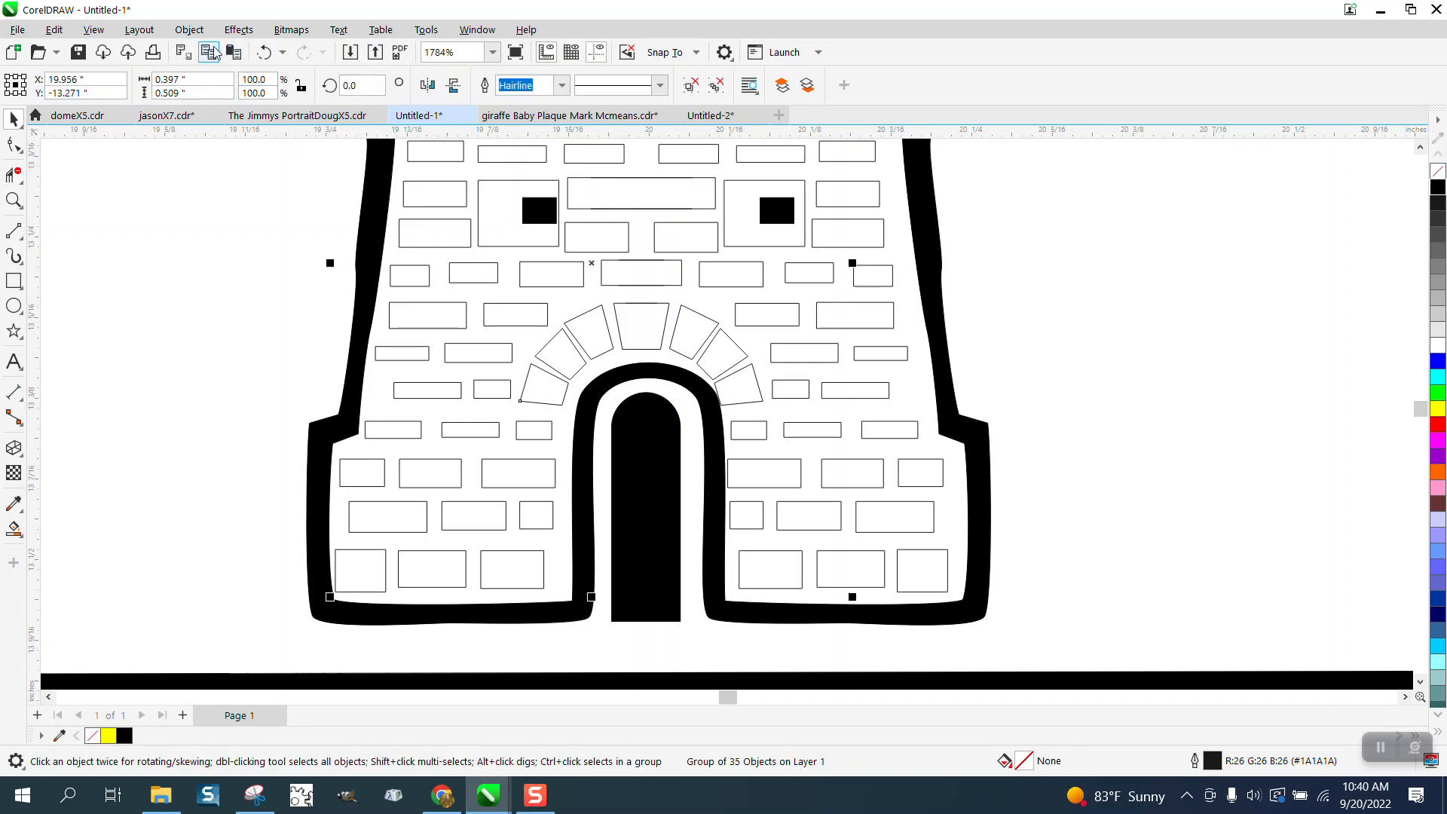
{"action": "left_click", "coordinate": [189, 30]}
{"action": "mouse_move", "coordinate": [233, 327]}
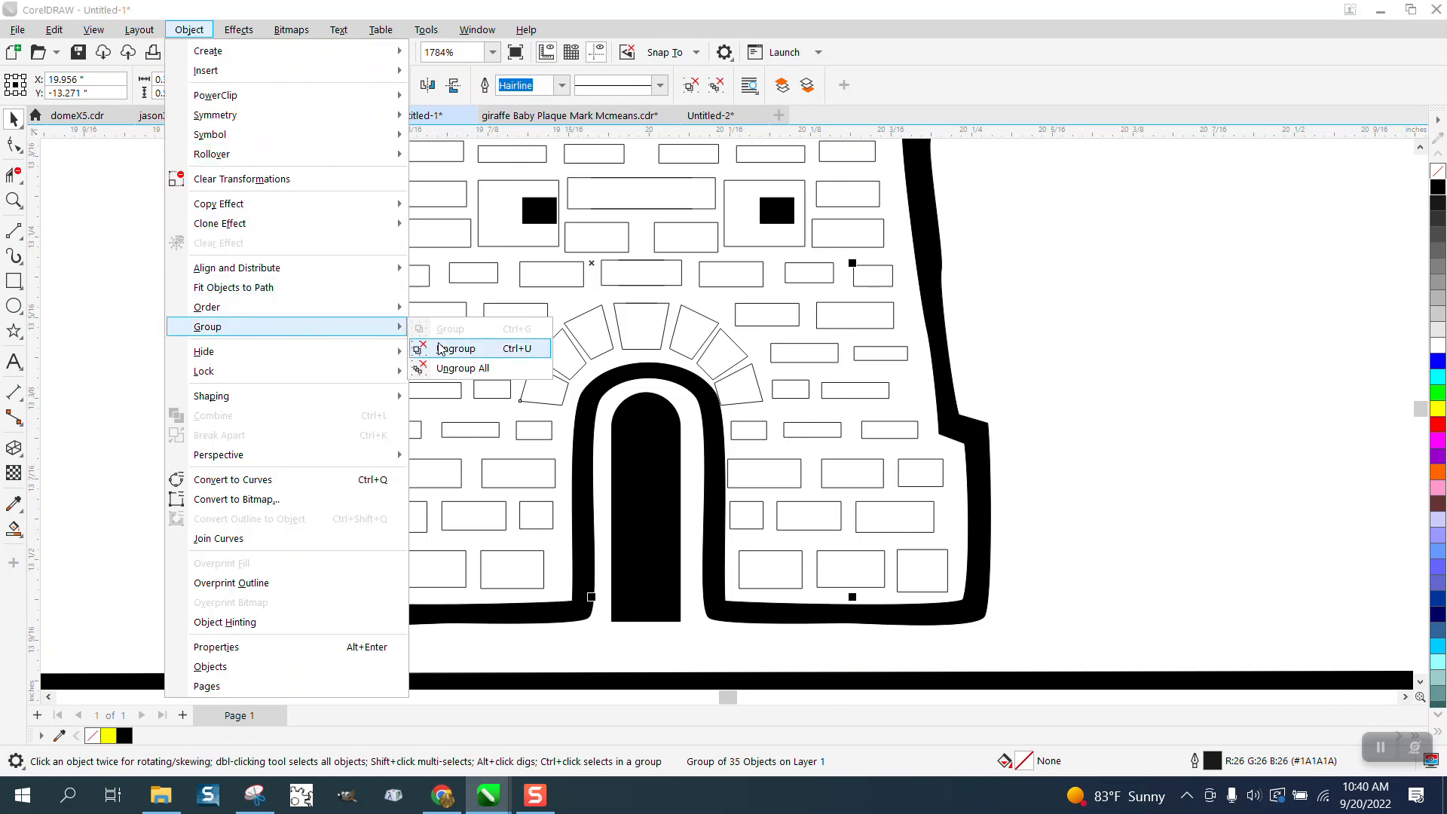
{"action": "left_click", "coordinate": [439, 348]}
{"action": "left_click", "coordinate": [249, 309]}
Step: Select the left black window with its square surround and align their centres horizontally and vertically
{"action": "left_click", "coordinate": [537, 219]}
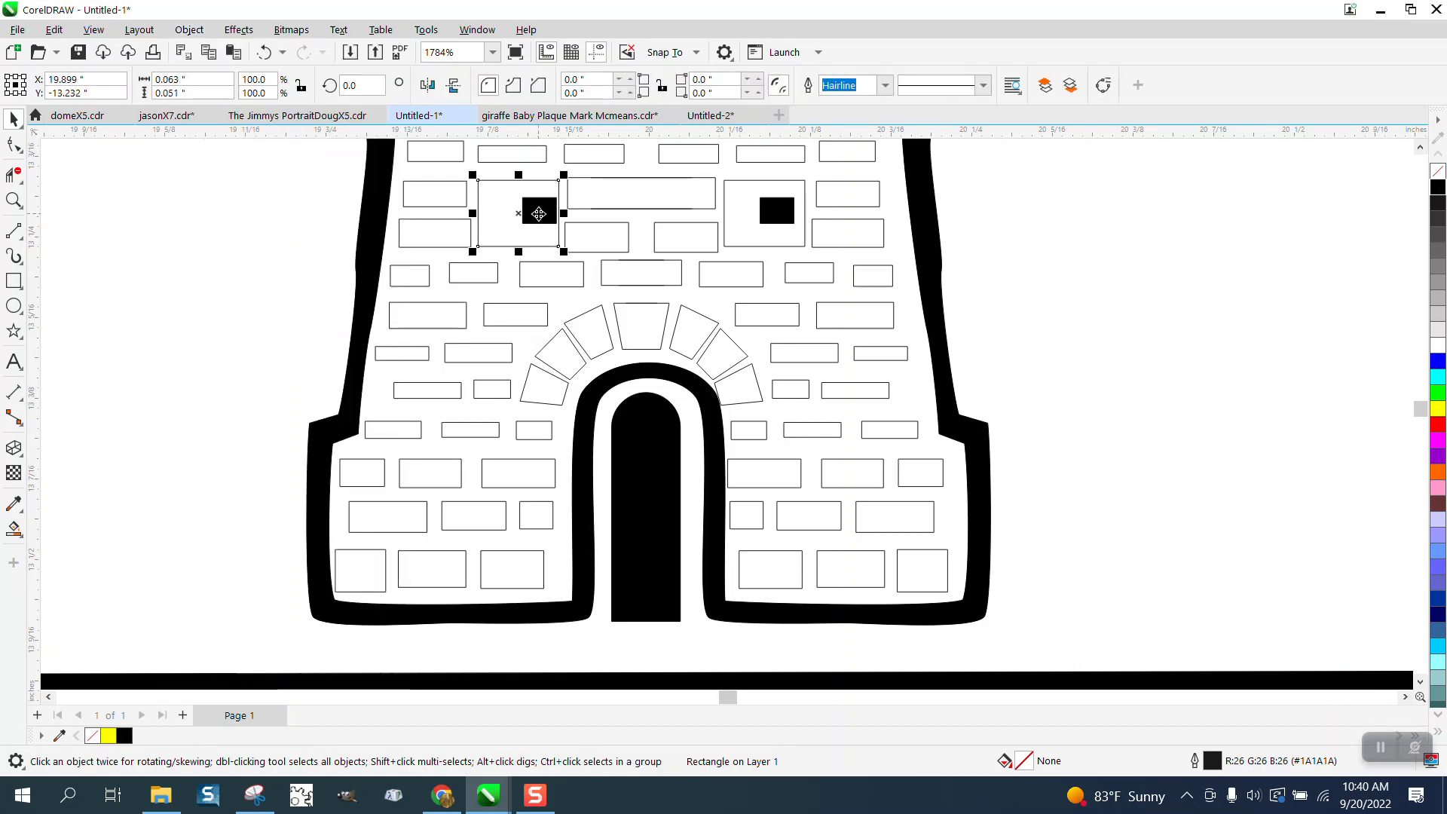
{"action": "left_click_drag", "start_coordinate": [315, 186], "coordinate": [520, 210]}
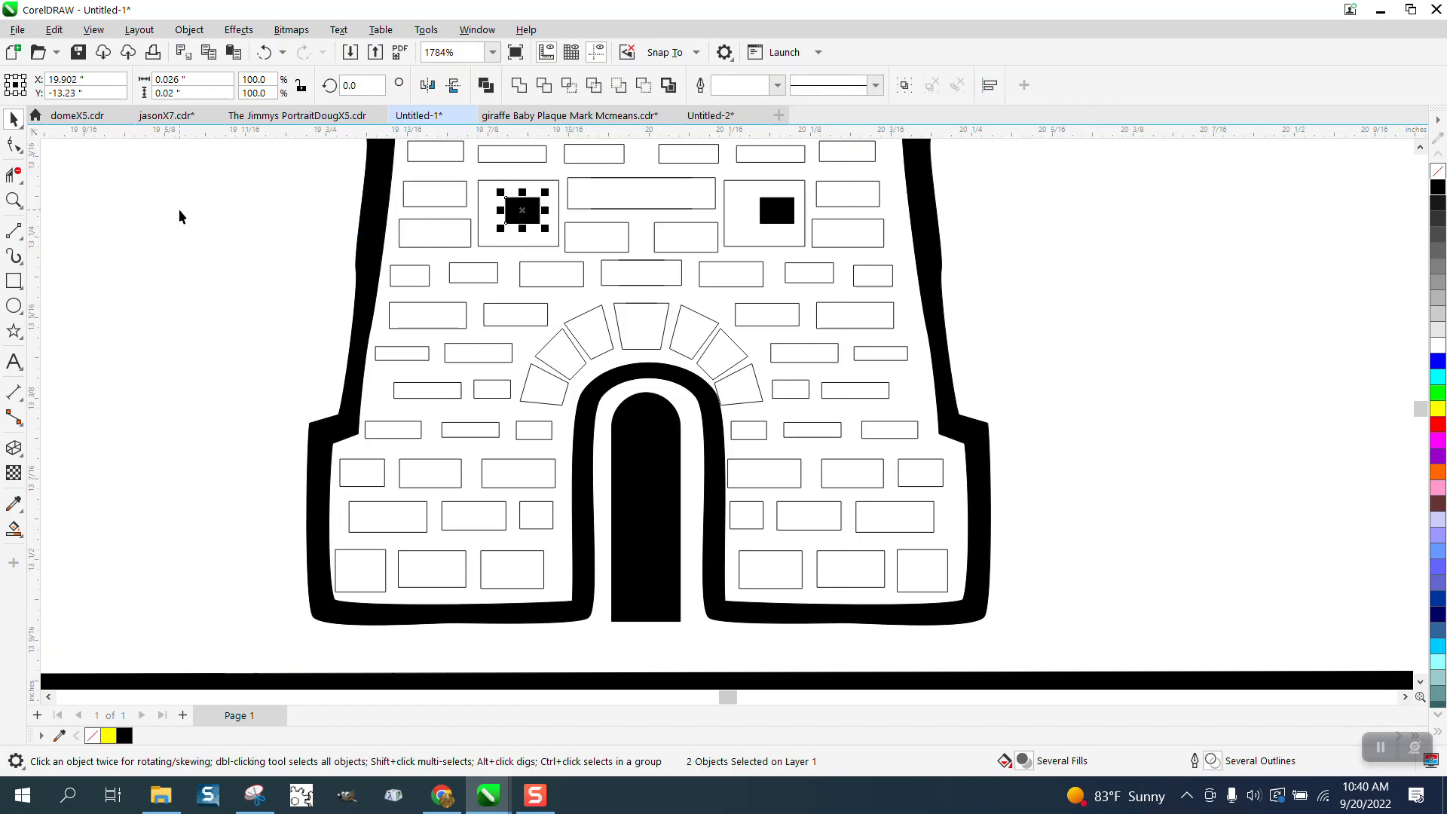
{"action": "left_click", "coordinate": [11, 197]}
{"action": "left_click_drag", "start_coordinate": [338, 176], "coordinate": [707, 301]}
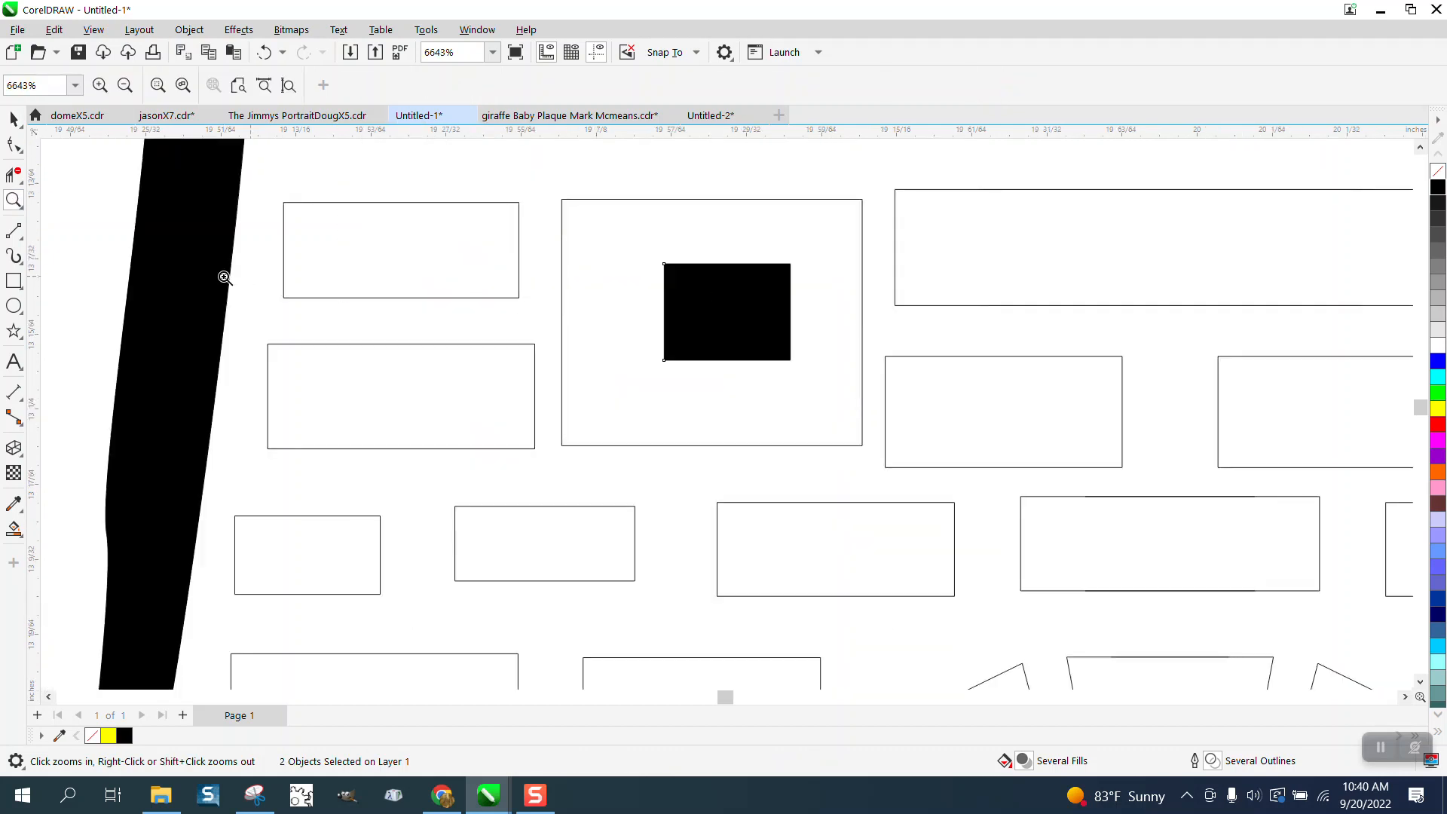
{"action": "left_click", "coordinate": [13, 122]}
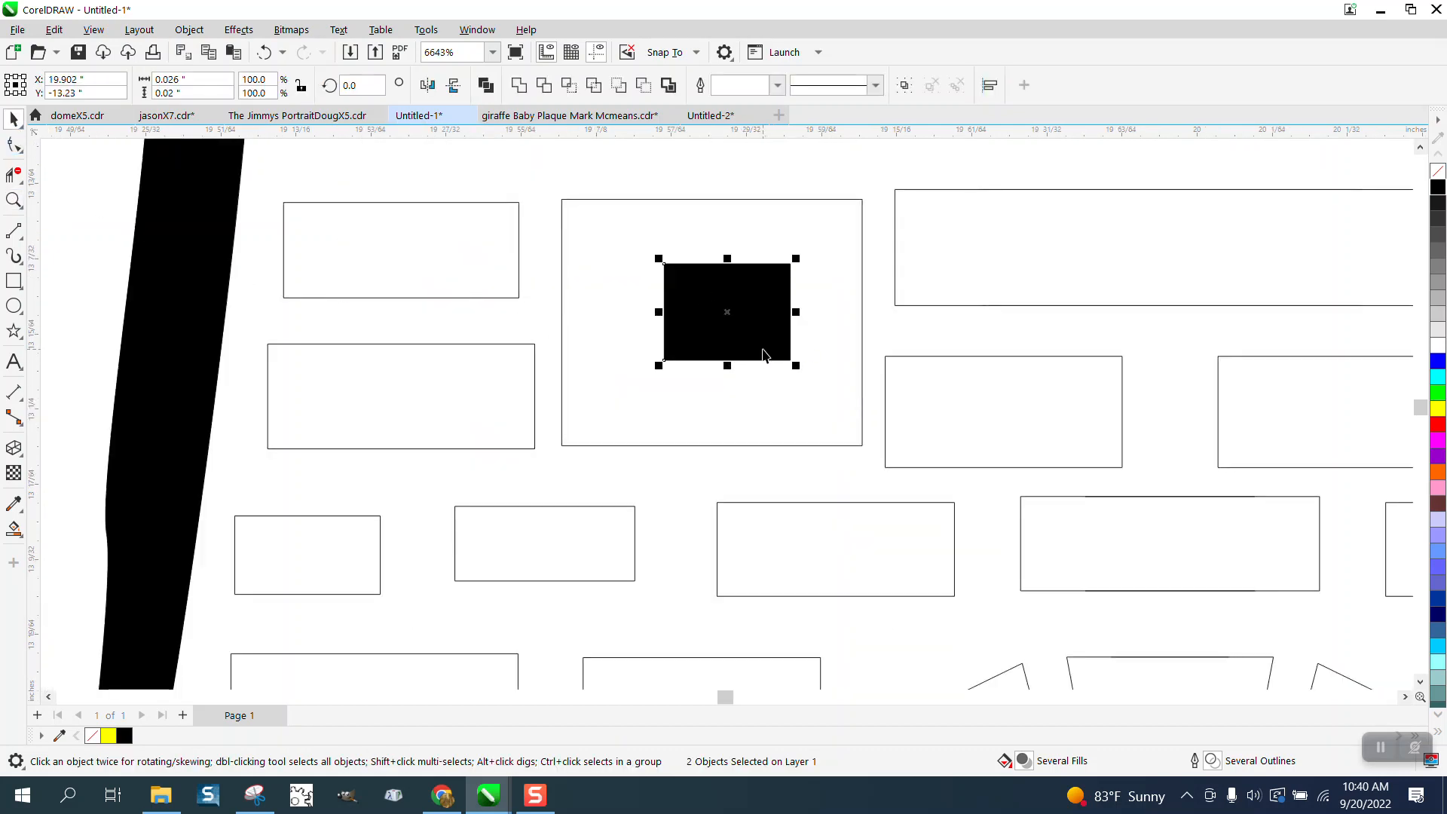
{"action": "left_click", "coordinate": [747, 199], "text": "shift"}
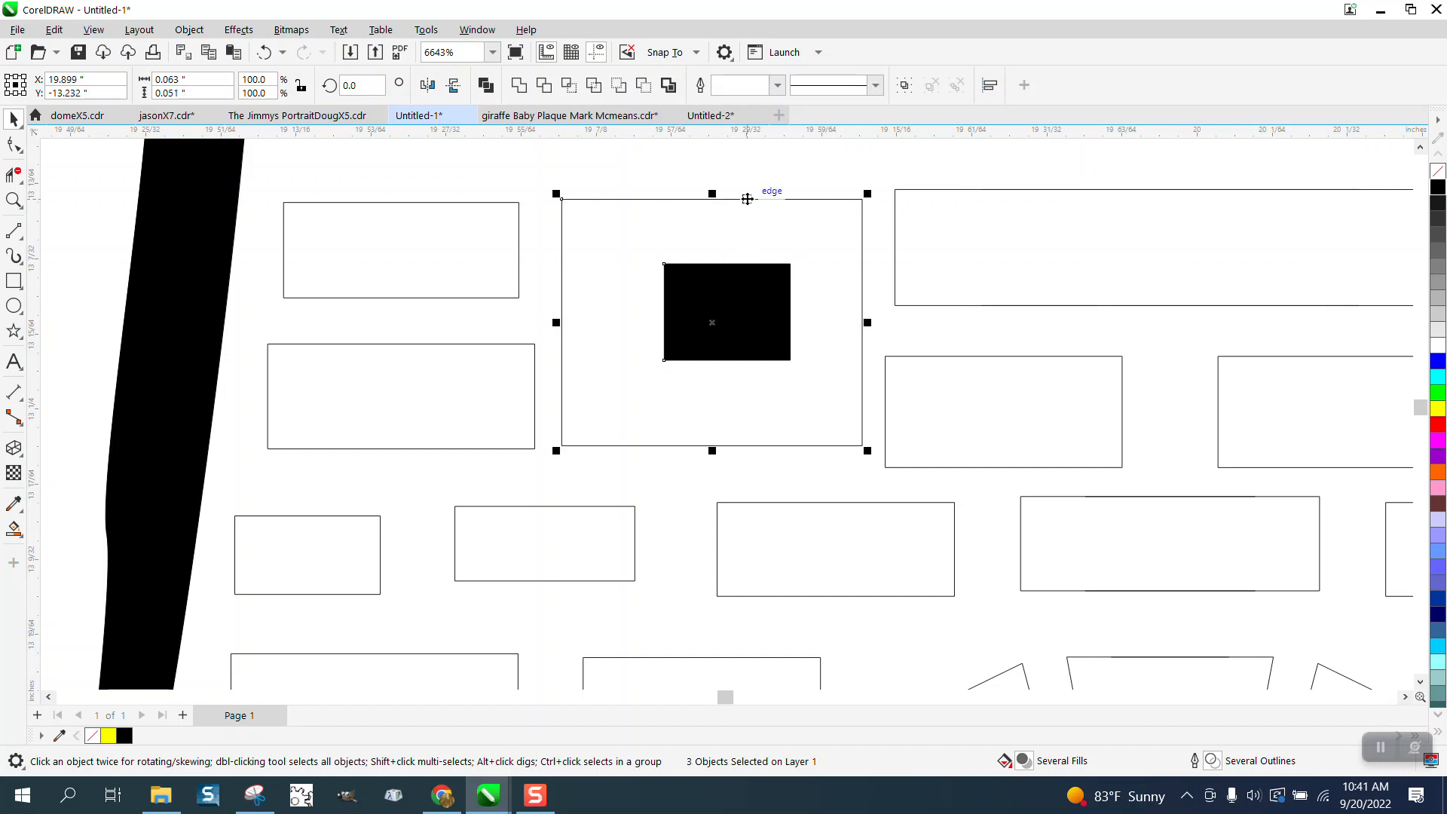
{"action": "key", "text": "e"}
{"action": "key", "text": "c"}
{"action": "scroll", "coordinate": [611, 325], "scroll_direction": "down", "scroll_amount": 2}
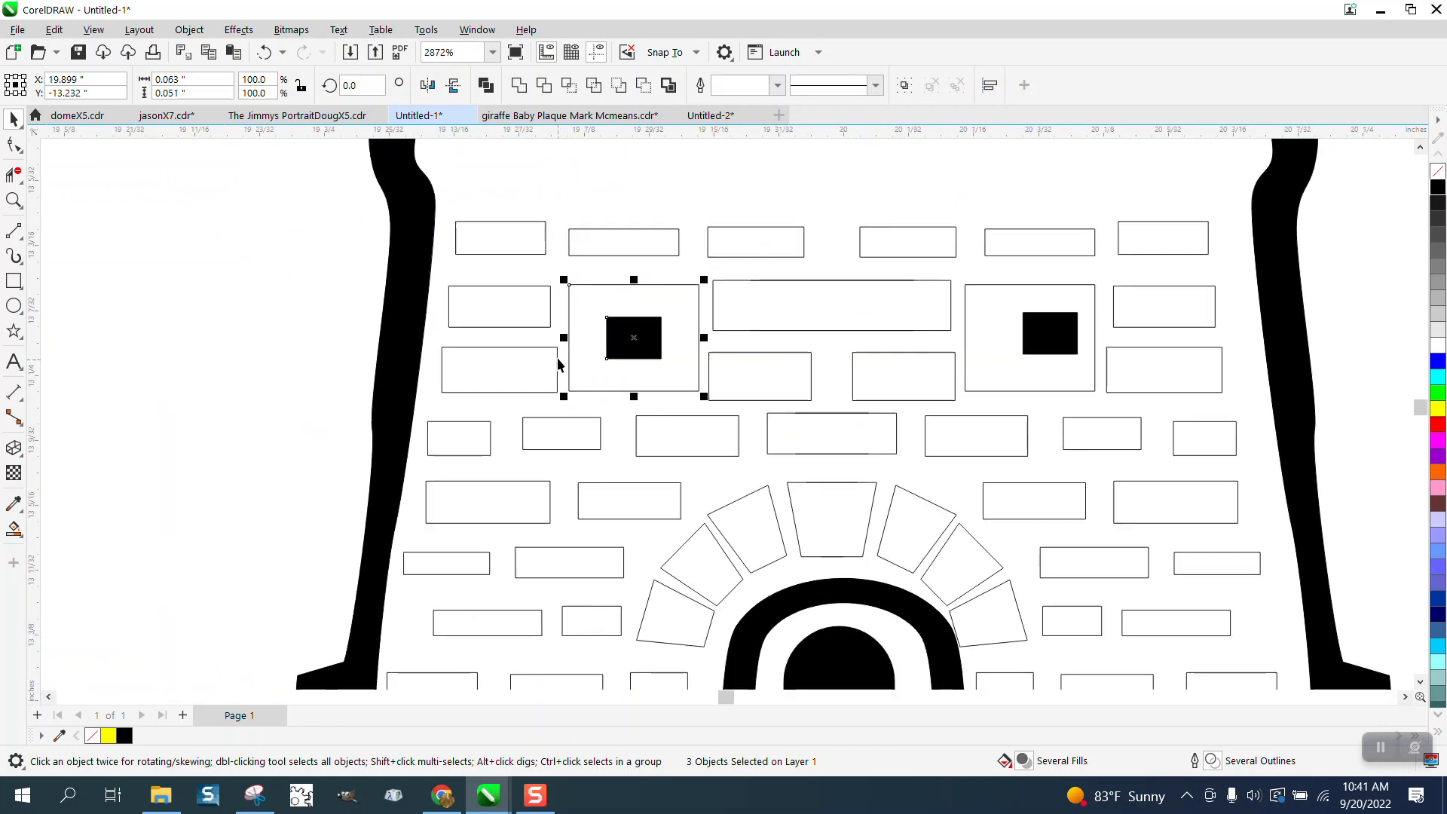
Step: Ungroup the mirrored brick group on the right half of the tower
{"action": "left_click", "coordinate": [1032, 351]}
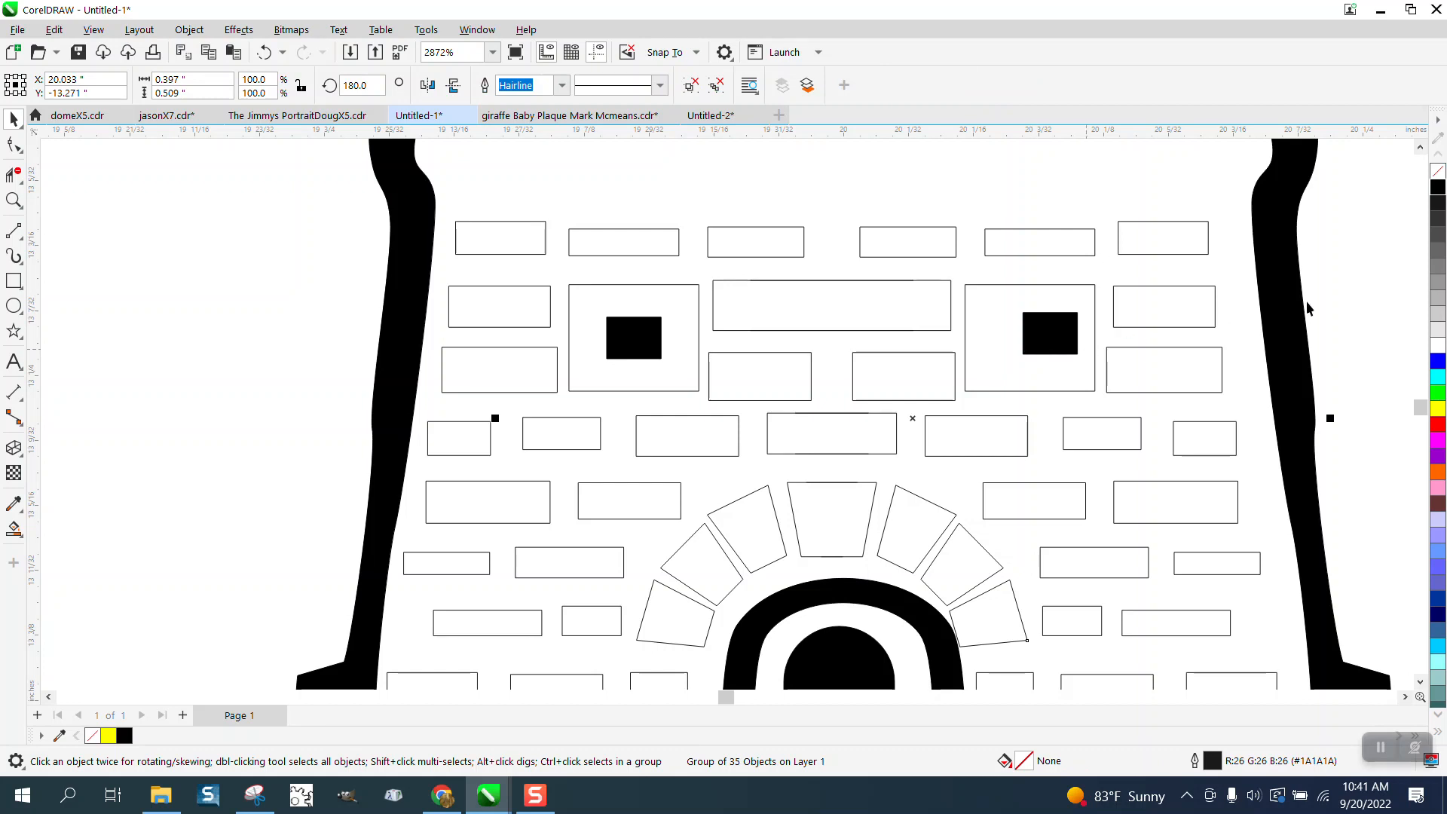
{"action": "left_click", "coordinate": [1380, 302]}
{"action": "left_click", "coordinate": [1077, 334]}
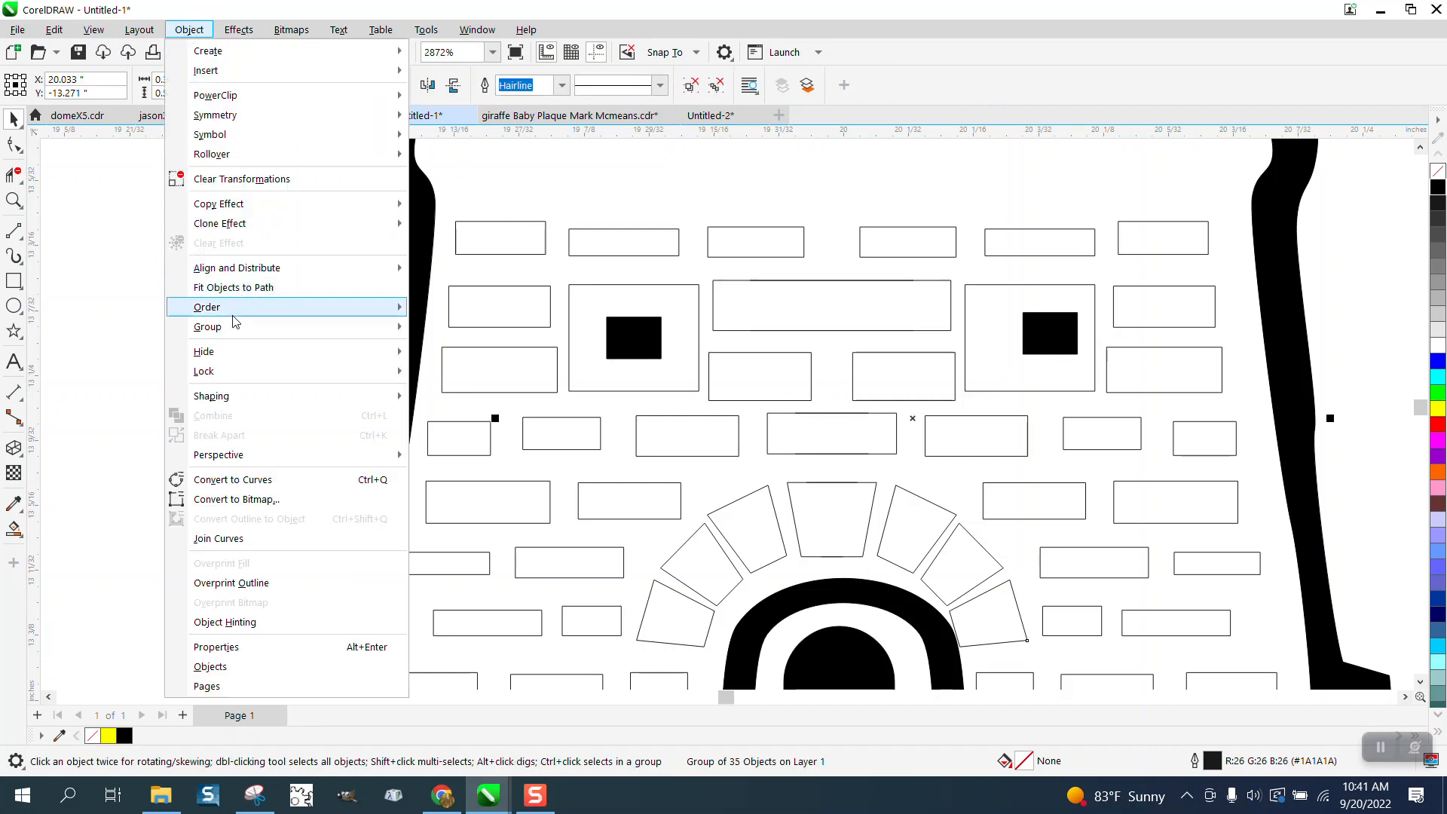
{"action": "mouse_move", "coordinate": [230, 327]}
{"action": "left_click", "coordinate": [456, 349]}
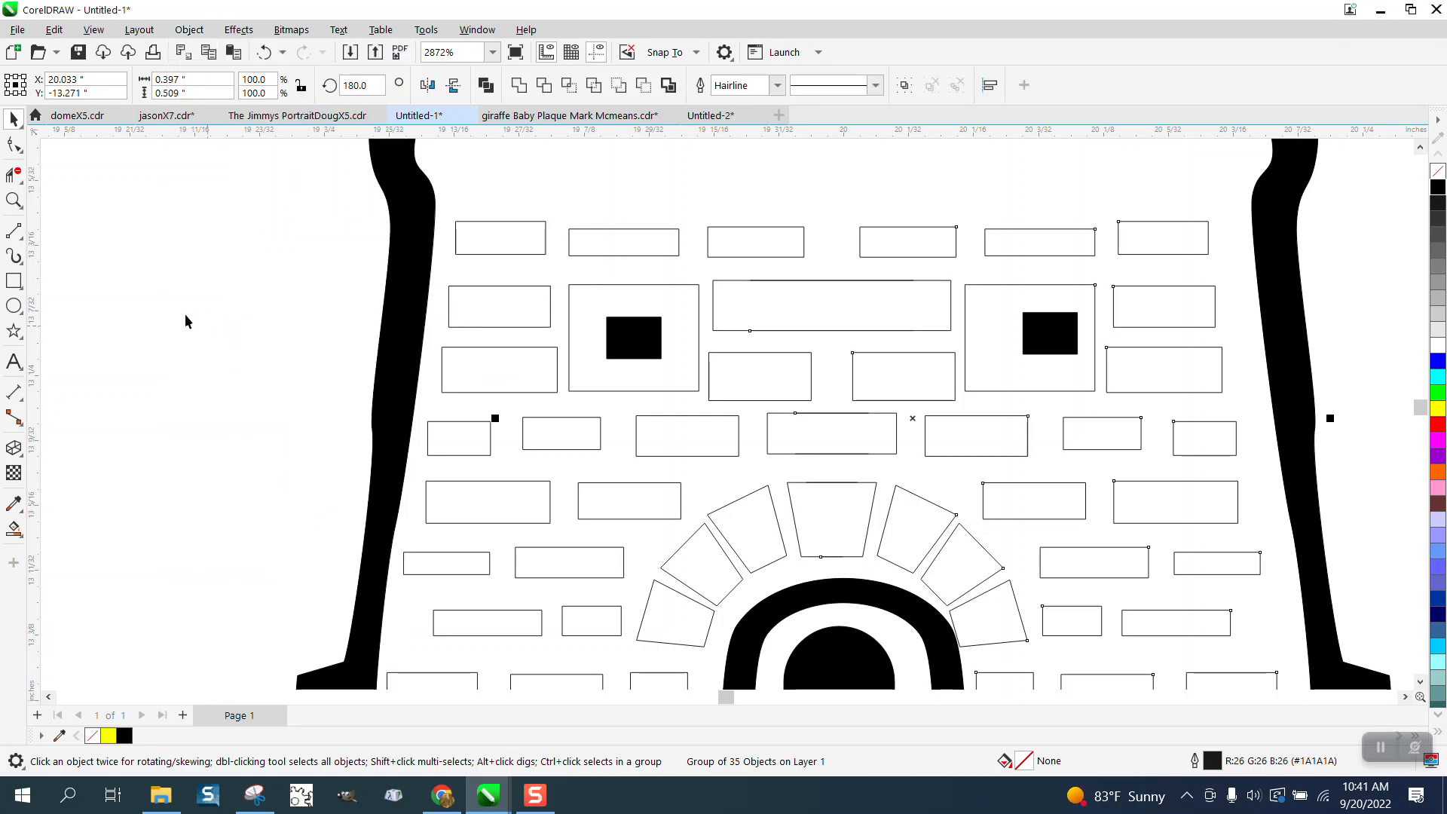
Step: Select the right black window with its square surround and centre the window inside it
{"action": "left_click", "coordinate": [1069, 375]}
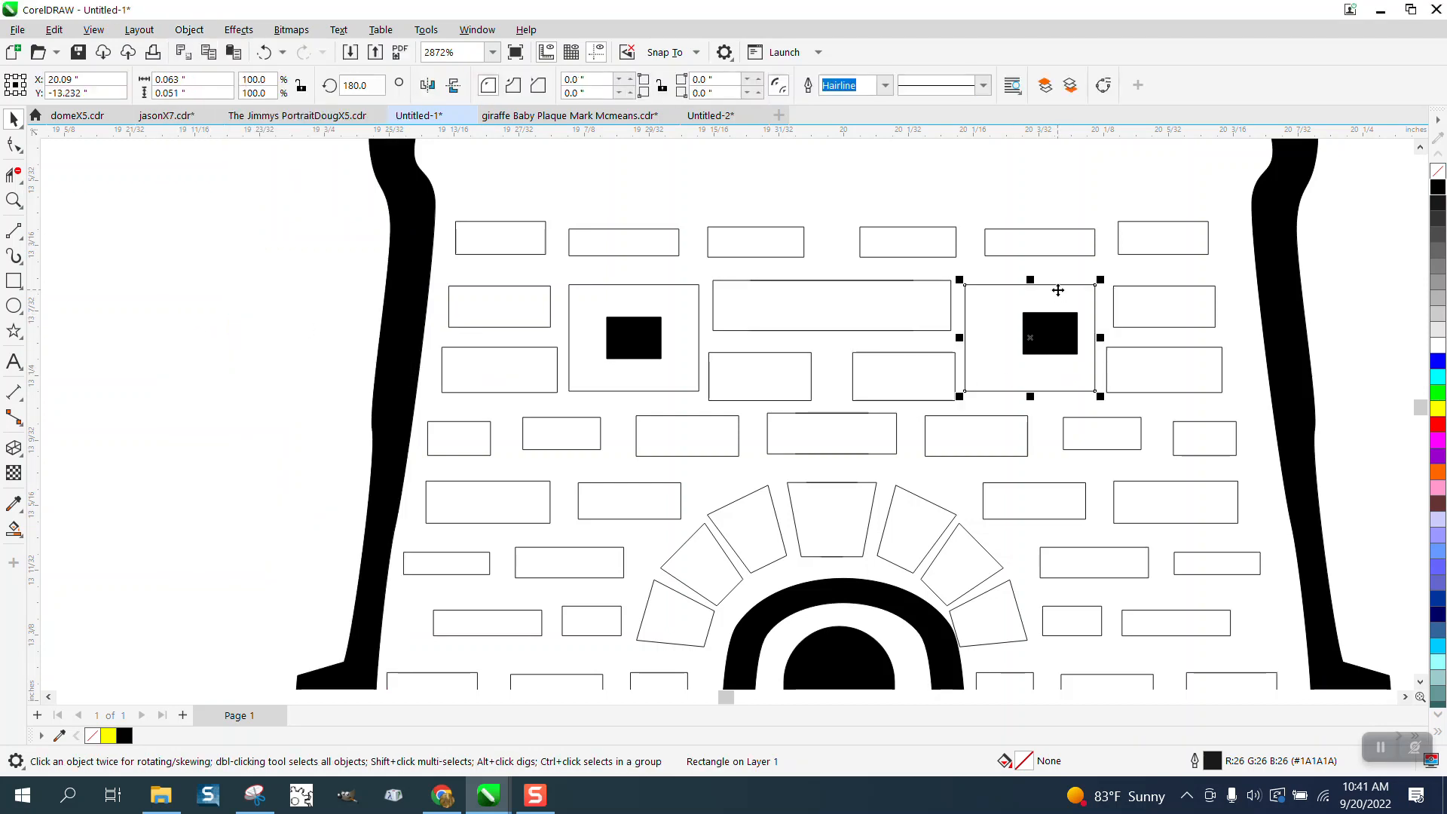
{"action": "scroll", "coordinate": [1409, 318], "scroll_direction": "up", "scroll_amount": 3}
{"action": "scroll", "coordinate": [1083, 386], "scroll_direction": "down", "scroll_amount": 1}
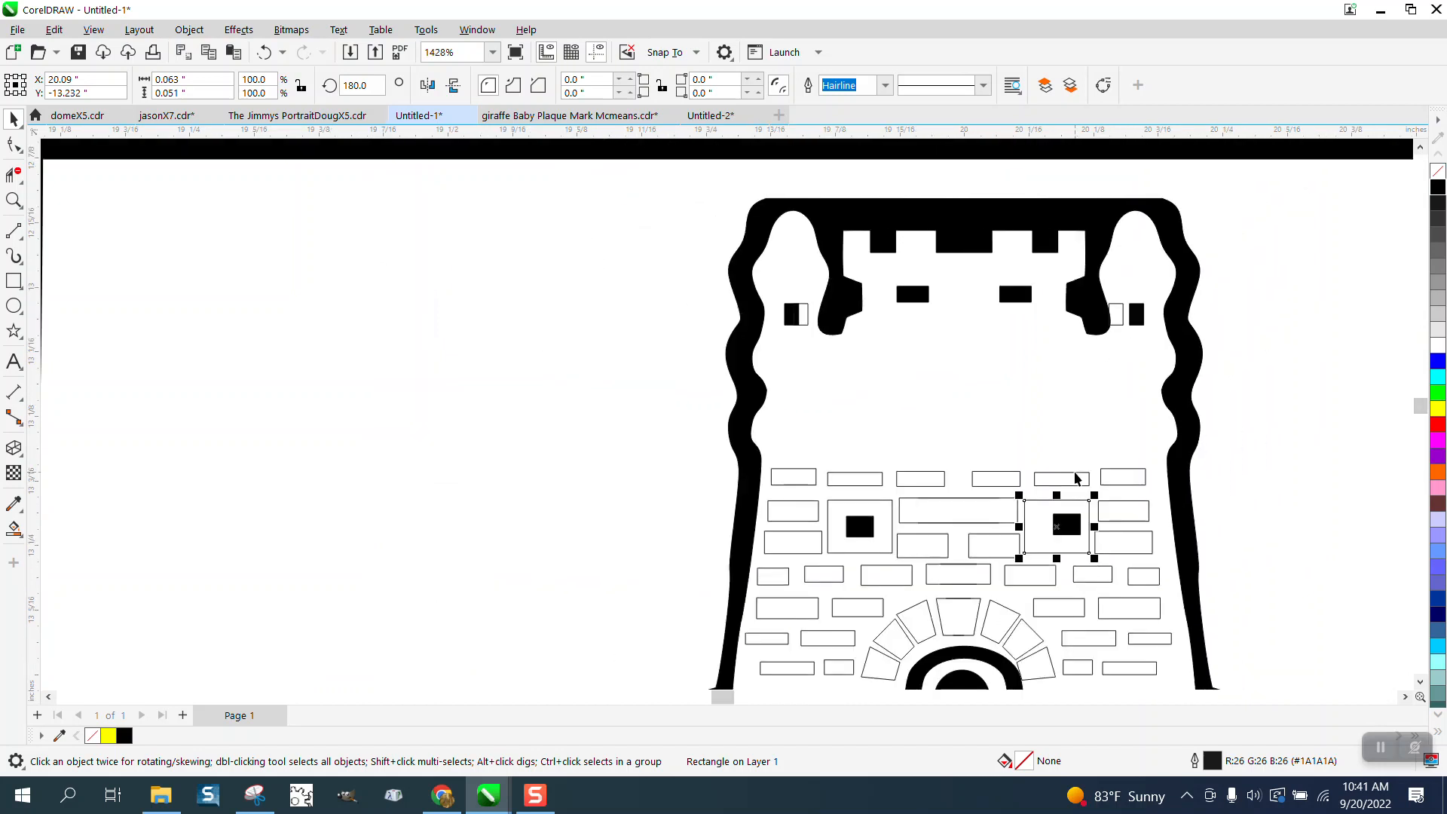
{"action": "left_click", "coordinate": [1263, 496]}
{"action": "left_click", "coordinate": [1064, 522]}
{"action": "left_click", "coordinate": [1250, 382]}
{"action": "left_click", "coordinate": [1080, 531]}
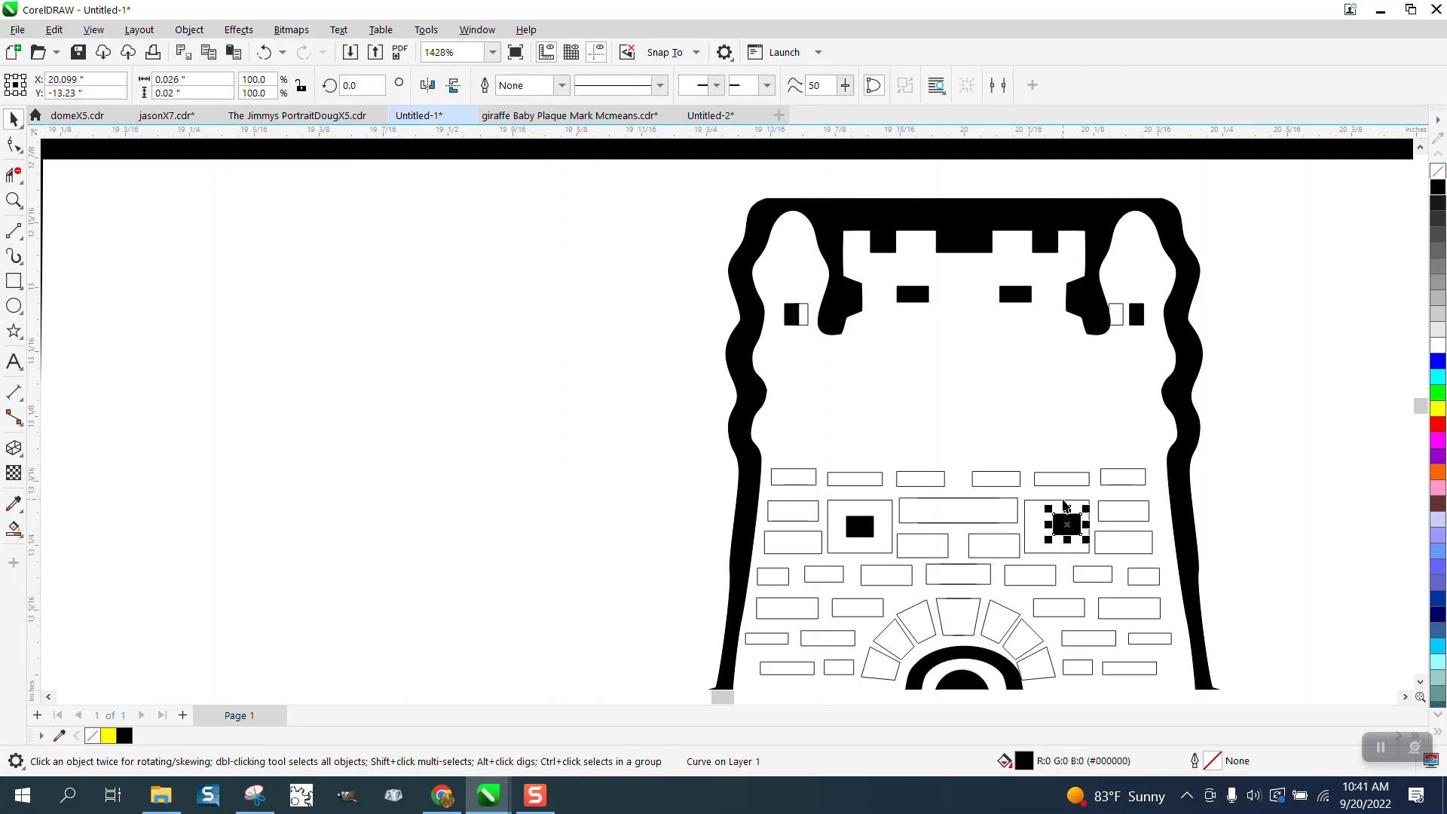
{"action": "left_click", "coordinate": [1063, 499], "text": "shift"}
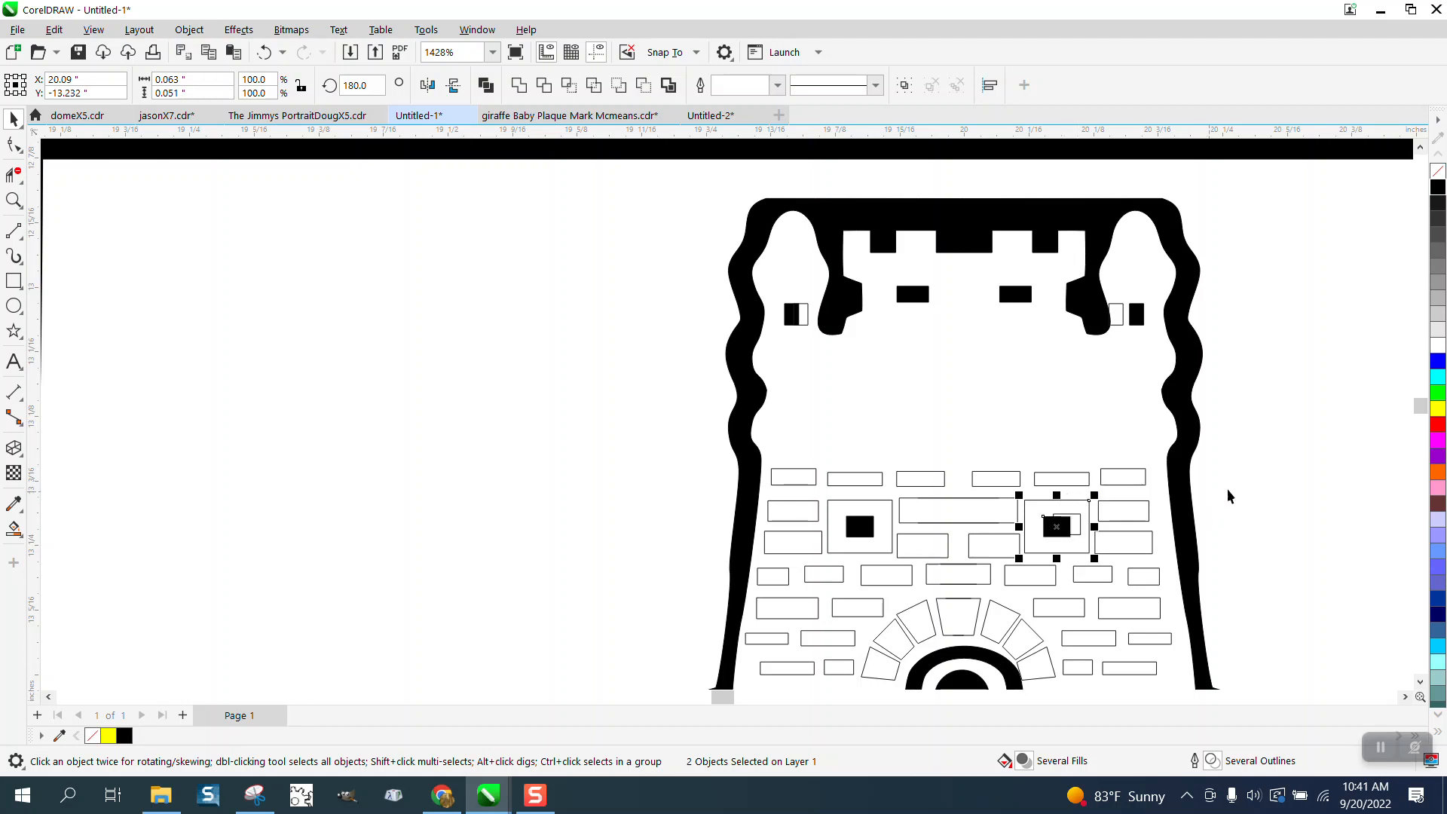
Step: Remove the fill from the tower's wall silhouette and give it a black hairline outline
{"action": "scroll", "coordinate": [1176, 471], "scroll_direction": "down", "scroll_amount": 1}
{"action": "scroll", "coordinate": [1176, 471], "scroll_direction": "down", "scroll_amount": 2}
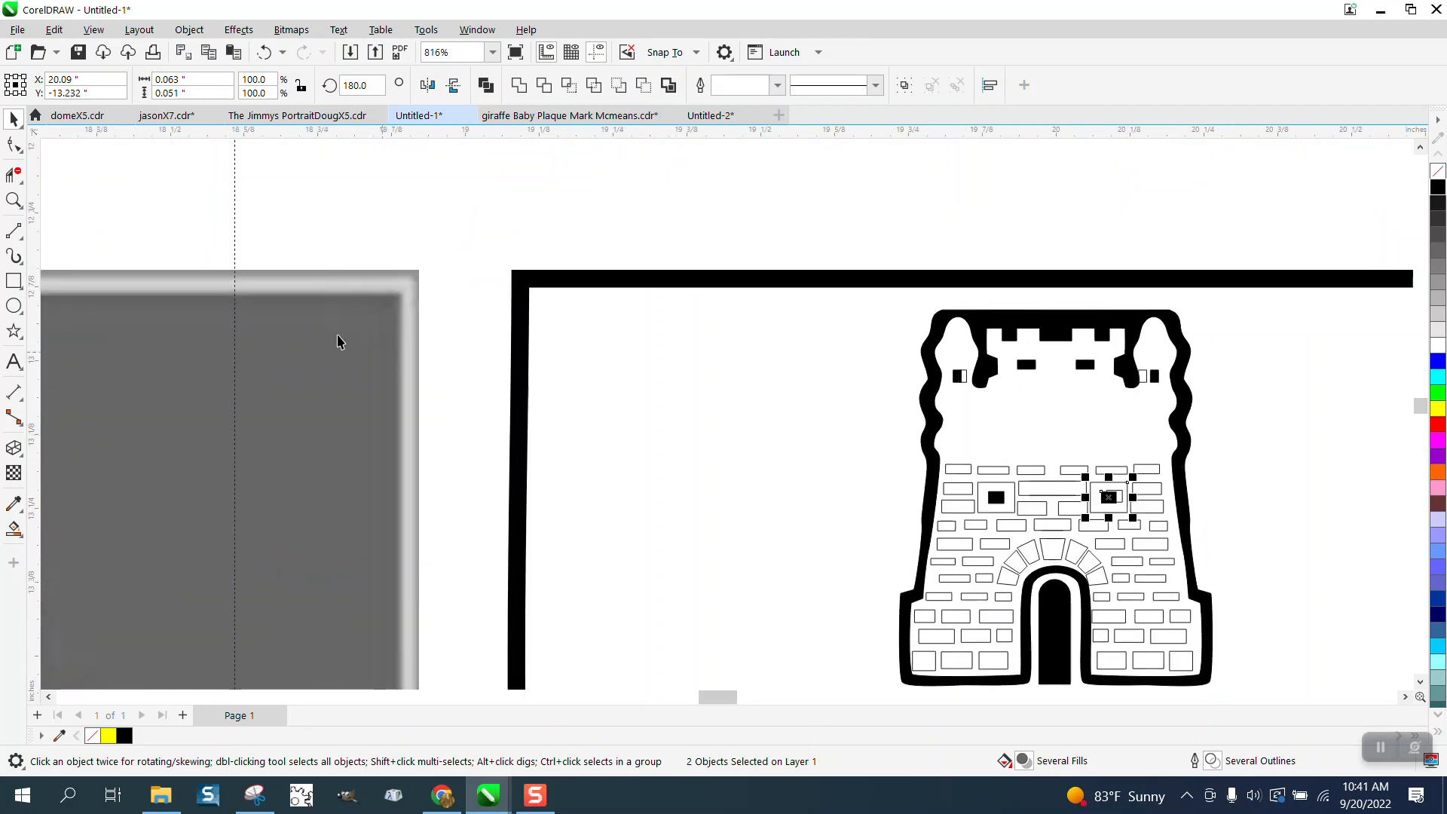
{"action": "left_click", "coordinate": [14, 200]}
{"action": "left_click_drag", "start_coordinate": [926, 534], "coordinate": [1277, 760]}
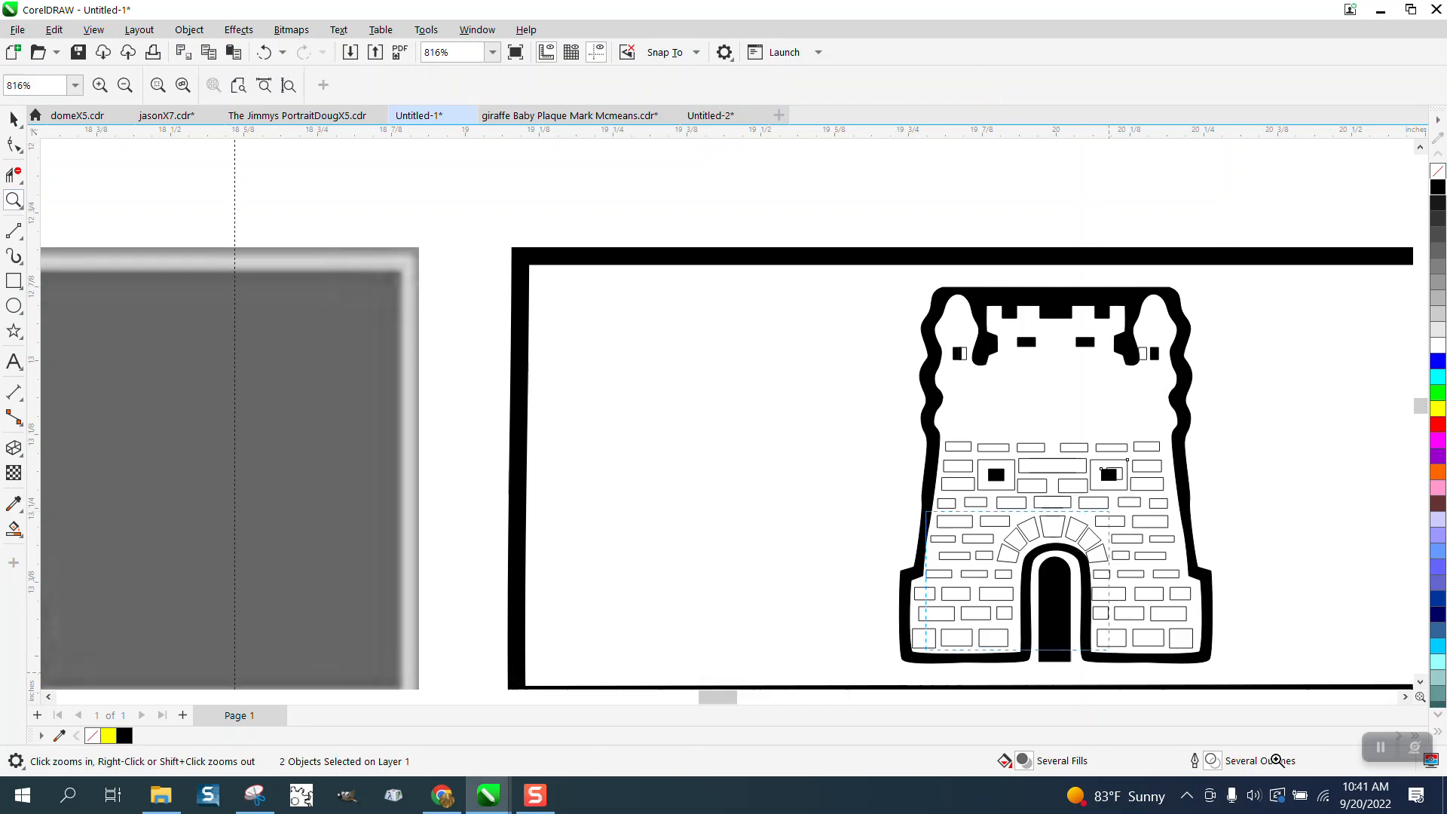
{"action": "left_click", "coordinate": [1102, 646]}
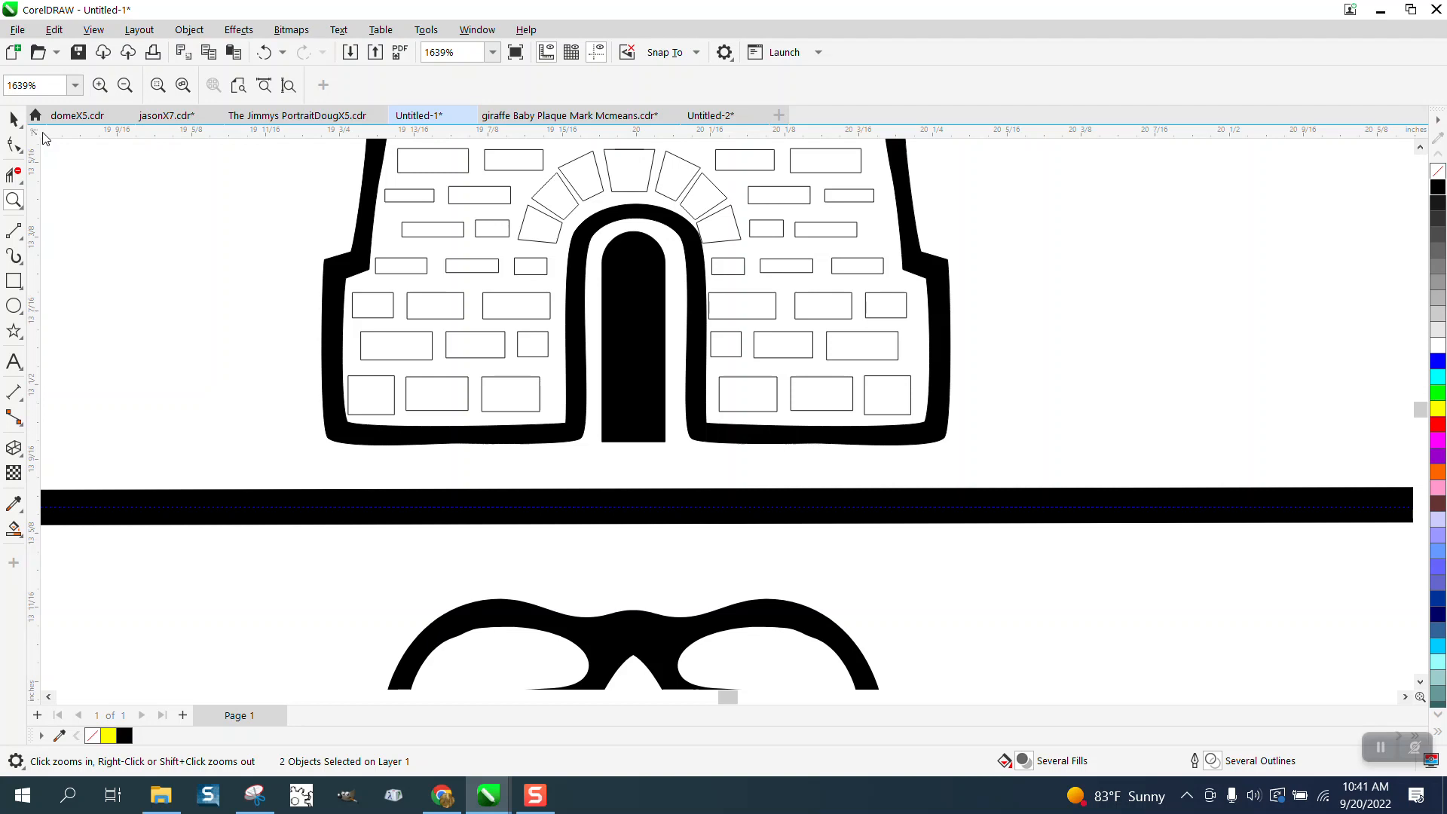
{"action": "left_click", "coordinate": [13, 119]}
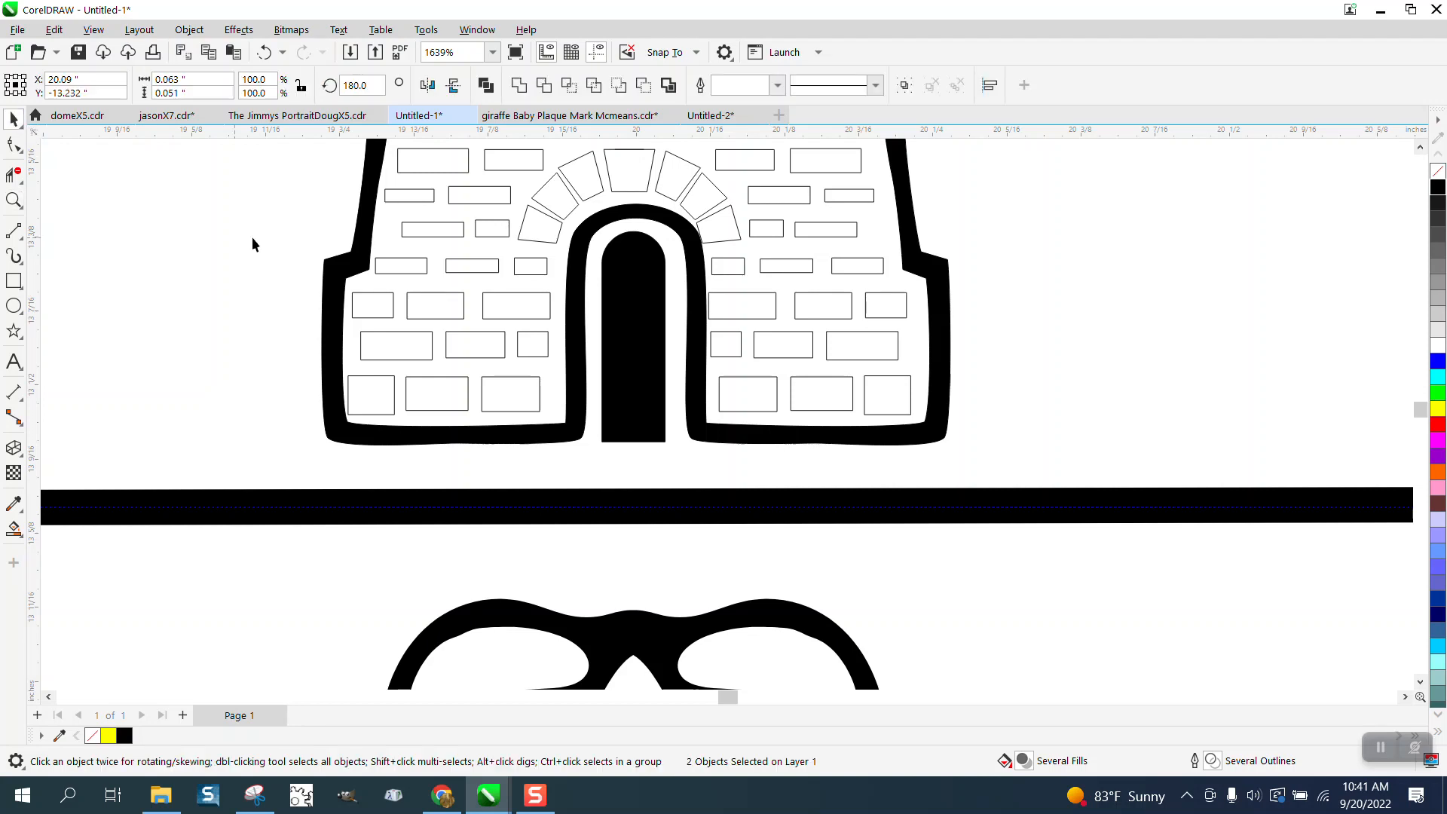
{"action": "left_click", "coordinate": [508, 433]}
{"action": "left_click", "coordinate": [1438, 173]}
{"action": "right_click", "coordinate": [1439, 191]}
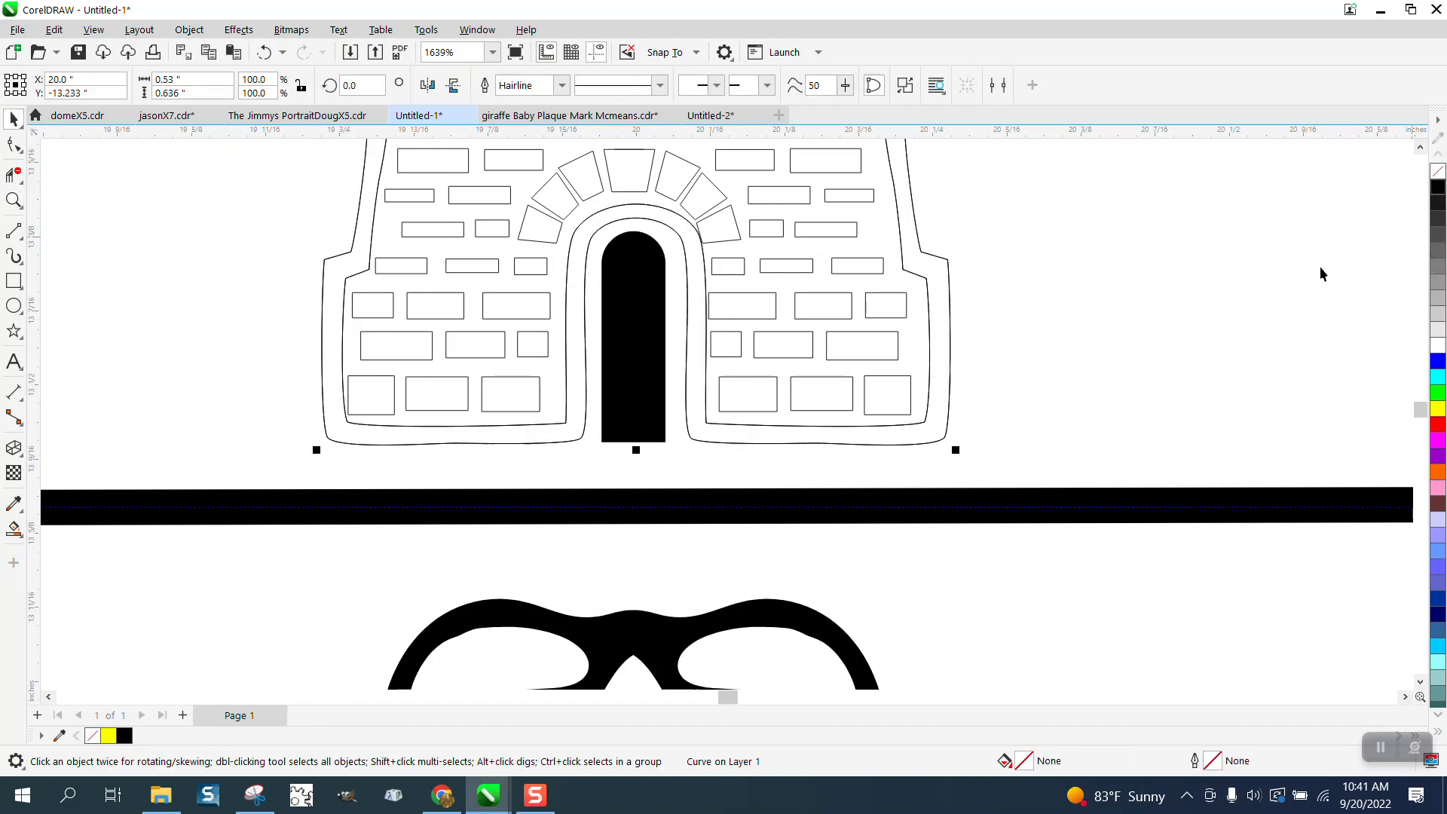
{"action": "left_click", "coordinate": [13, 200]}
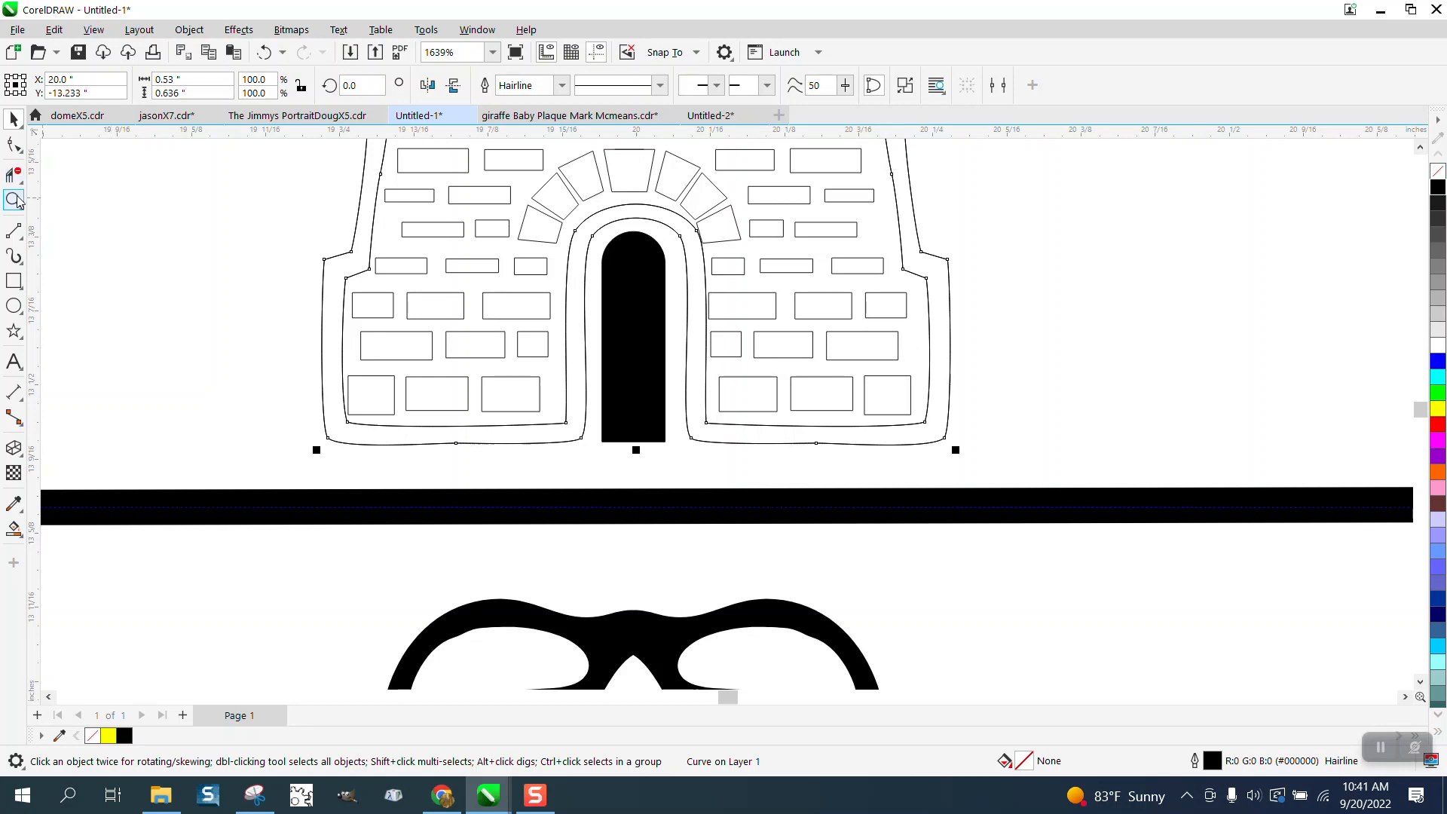
Step: Move the right-side nodes of both doorway arch curves inward, closer to the black door
{"action": "left_click_drag", "start_coordinate": [614, 194], "coordinate": [861, 467]}
{"action": "left_click", "coordinate": [13, 145]}
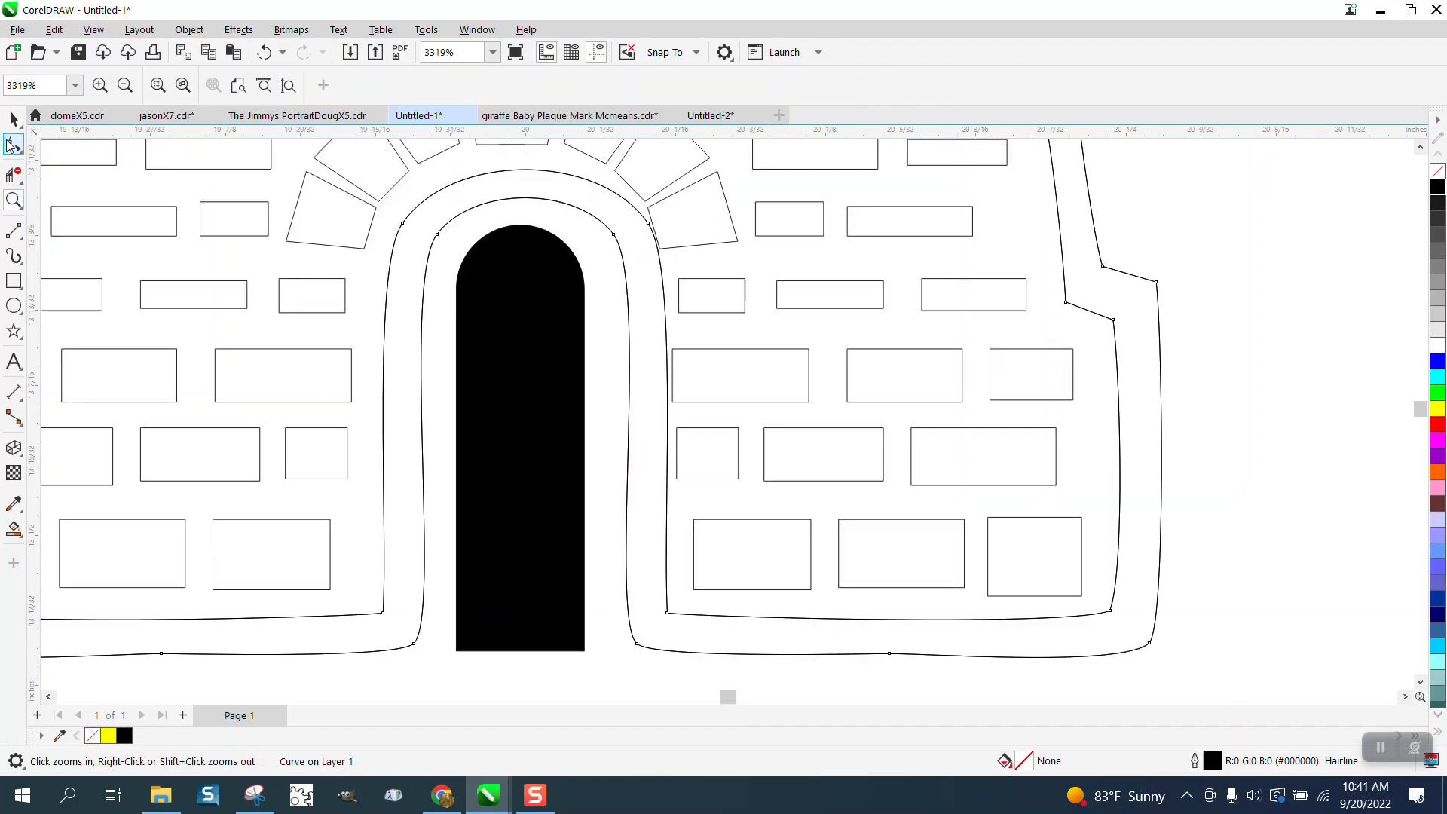
{"action": "left_click_drag", "start_coordinate": [570, 171], "coordinate": [648, 613]}
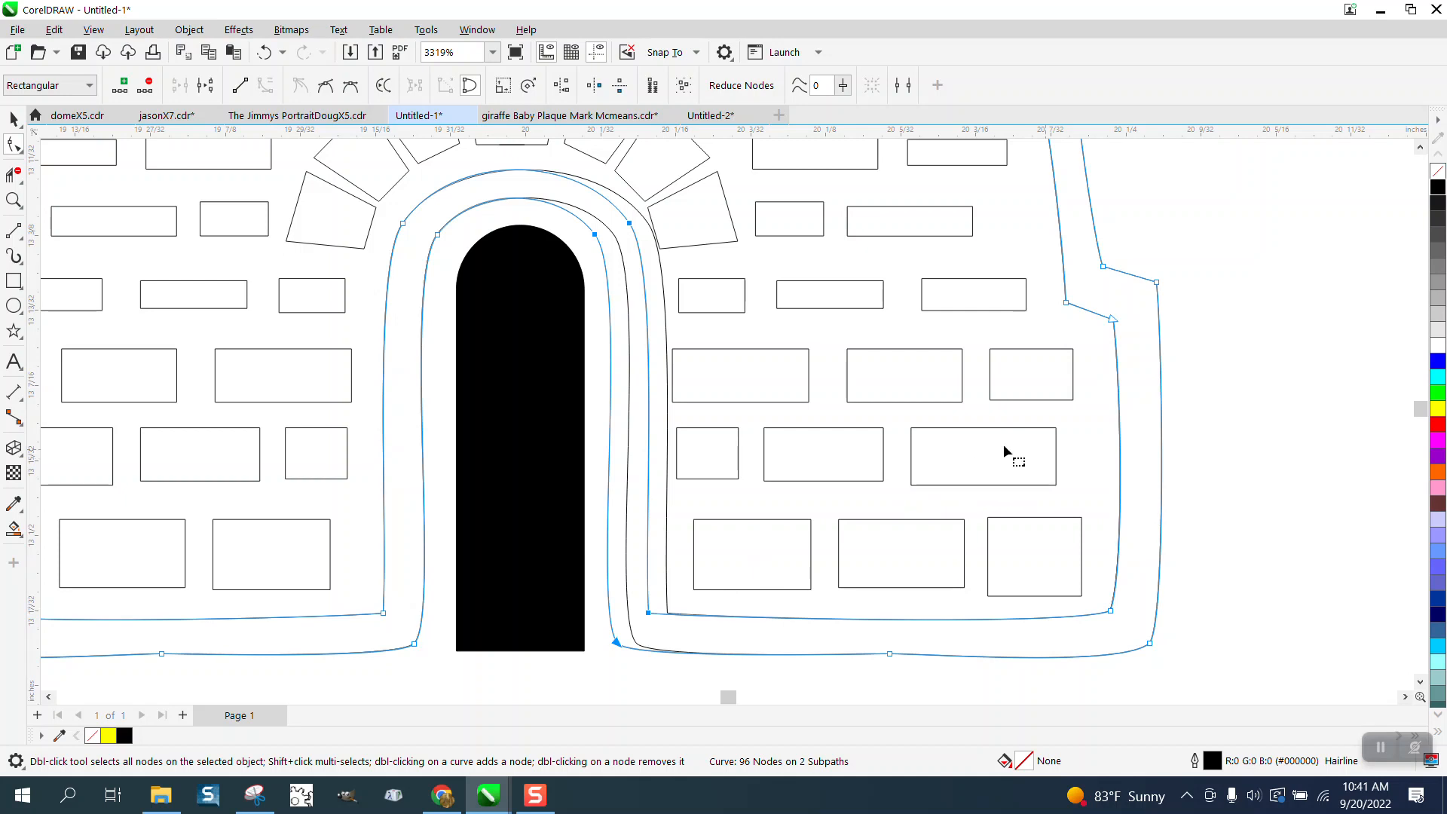
{"action": "left_click", "coordinate": [10, 120]}
{"action": "left_click", "coordinate": [1182, 217]}
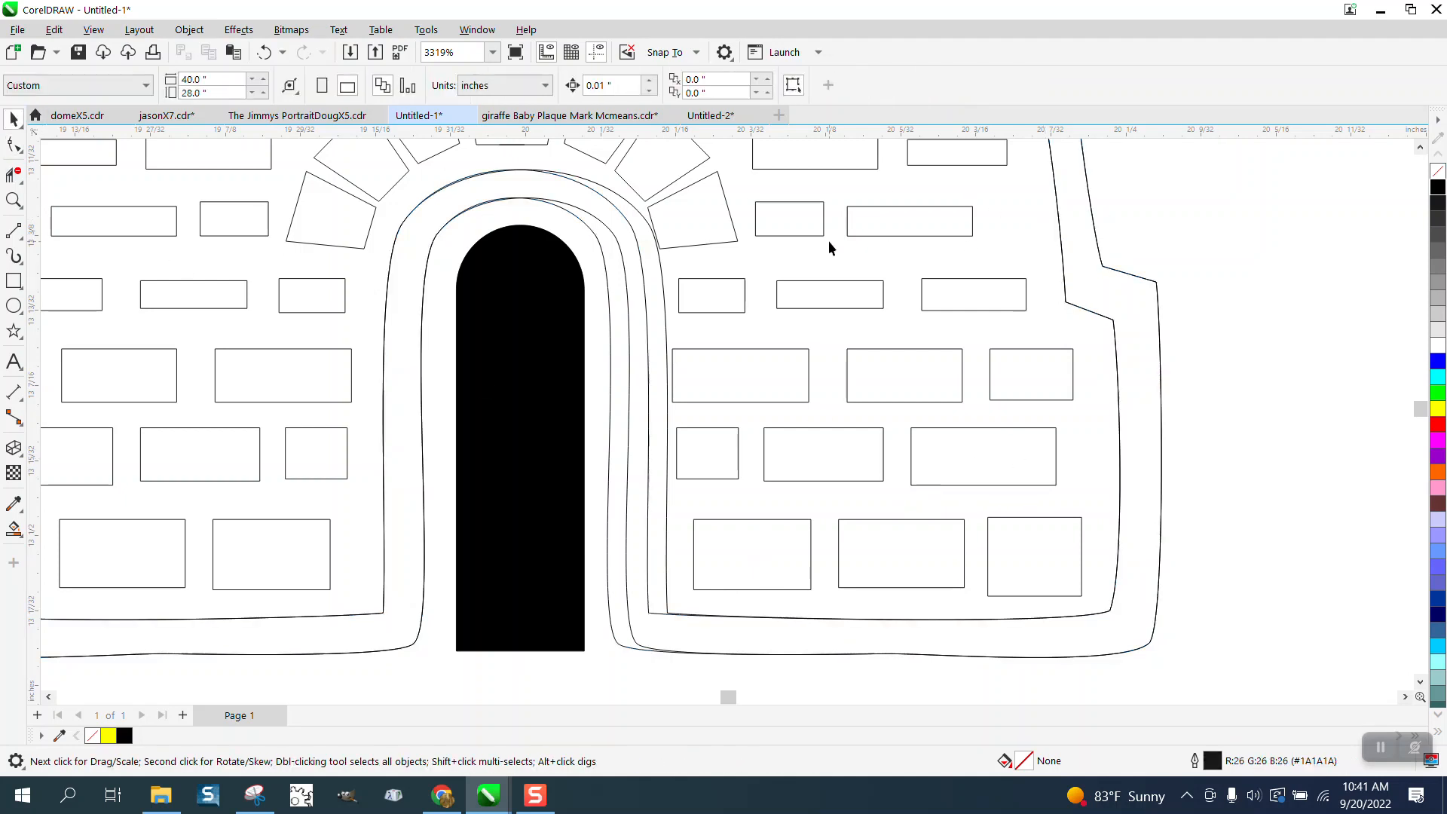
Step: Delete the duplicate tower outline whose doorway arch nodes were not moved
{"action": "left_click", "coordinate": [645, 218]}
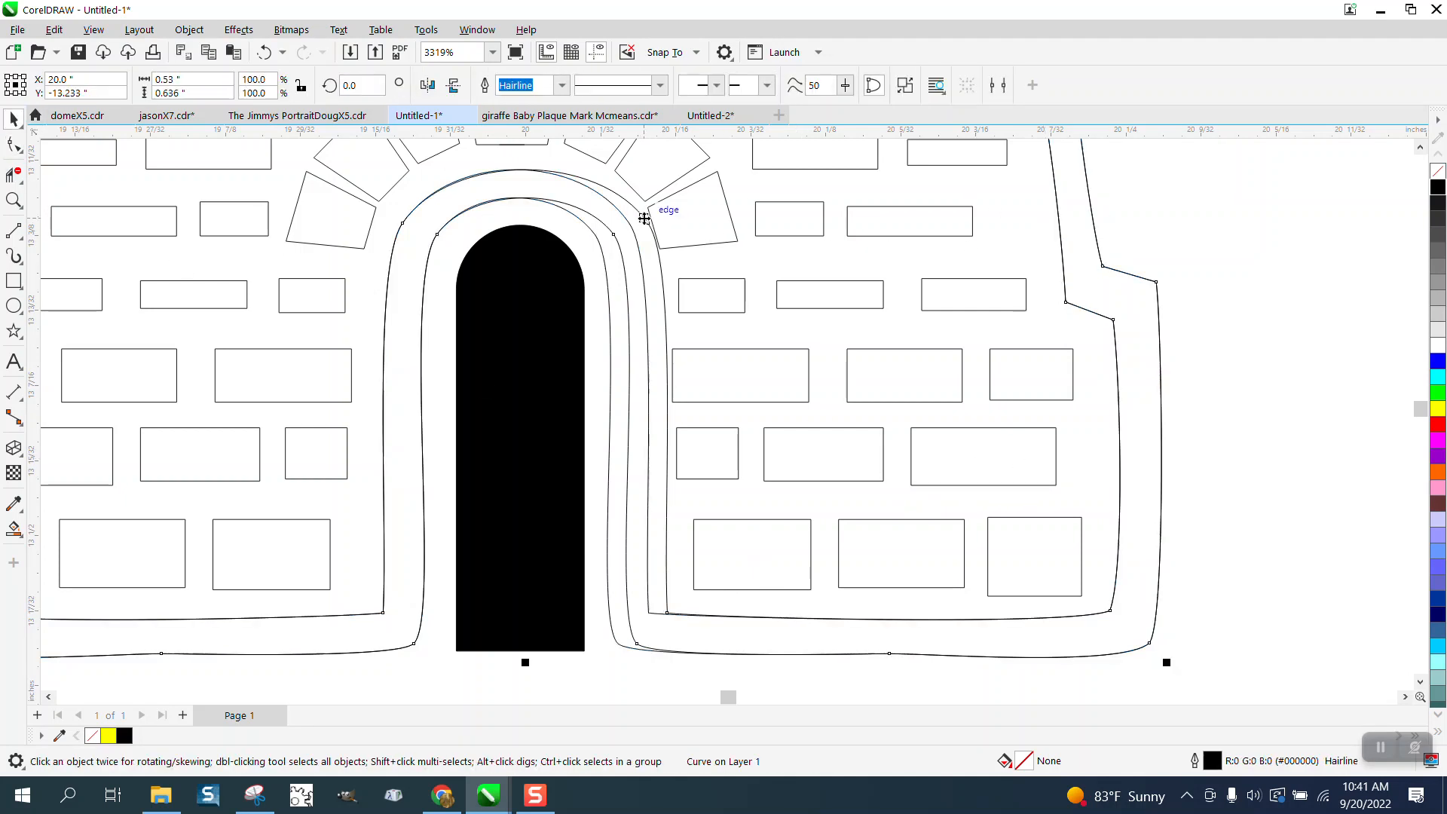
{"action": "left_click", "coordinate": [646, 219]}
{"action": "scroll", "coordinate": [646, 219], "scroll_direction": "down", "scroll_amount": 3}
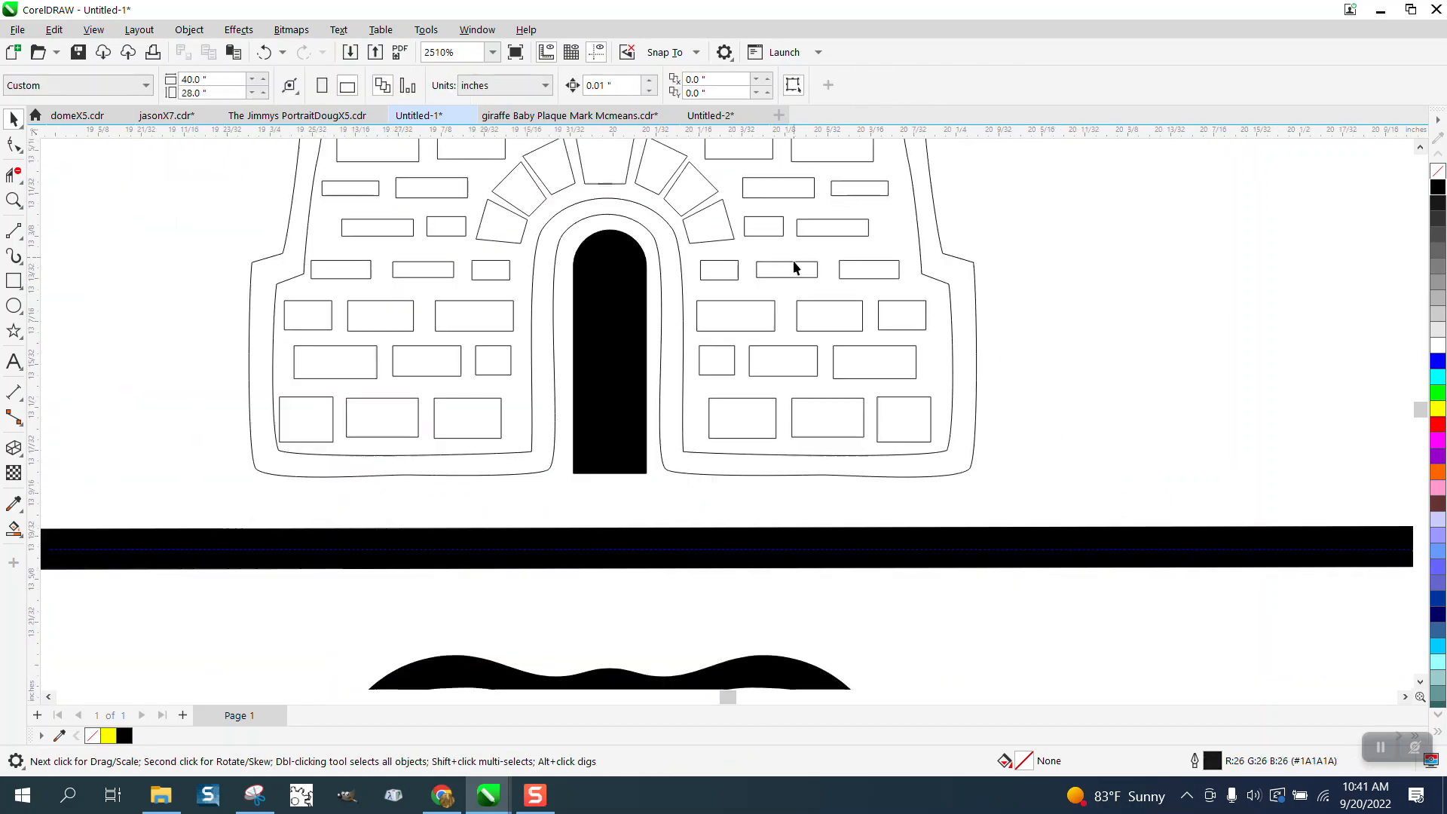
{"action": "scroll", "coordinate": [795, 267], "scroll_direction": "down", "scroll_amount": 10}
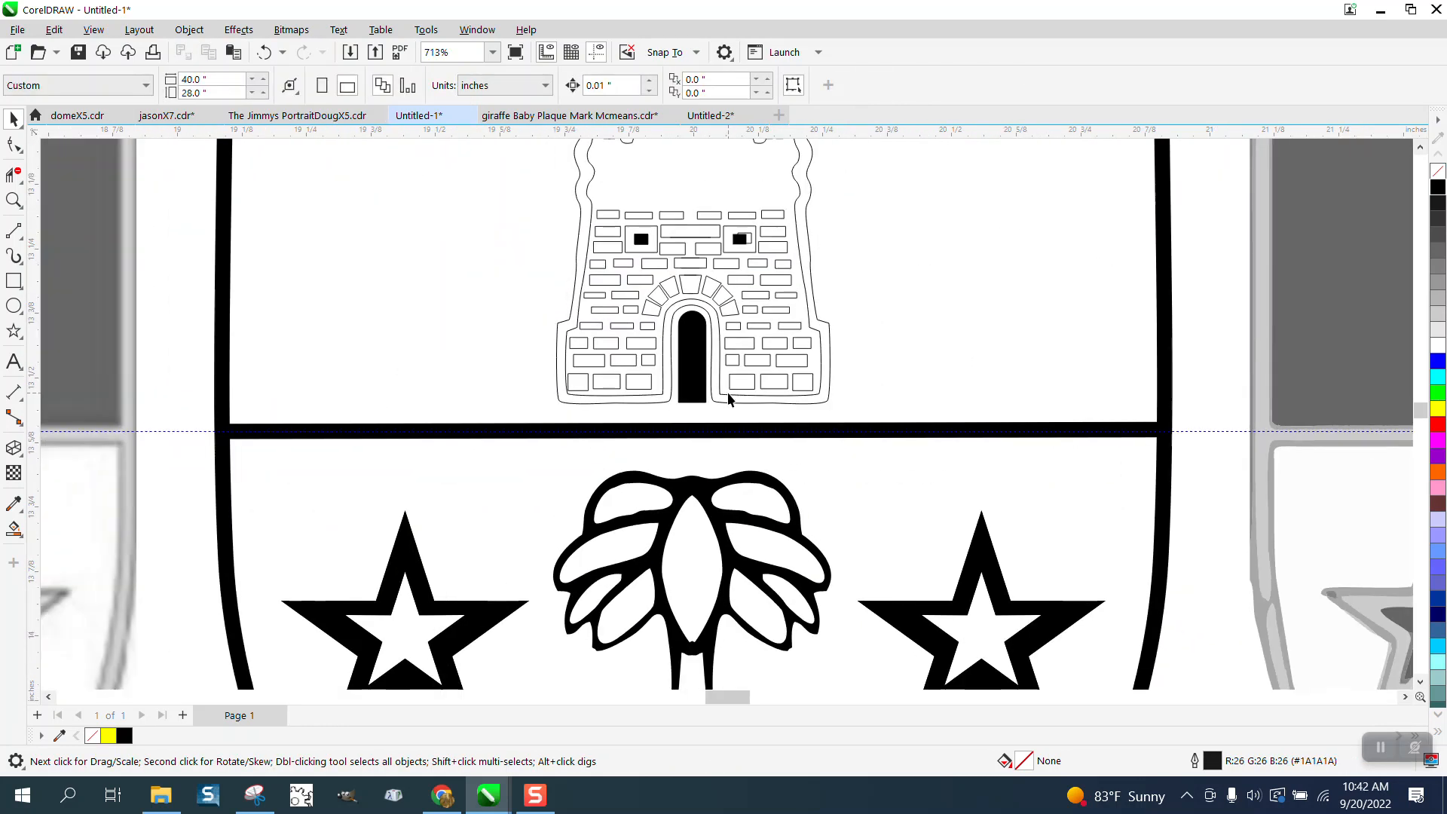
{"action": "scroll", "coordinate": [716, 372], "scroll_direction": "down", "scroll_amount": 1}
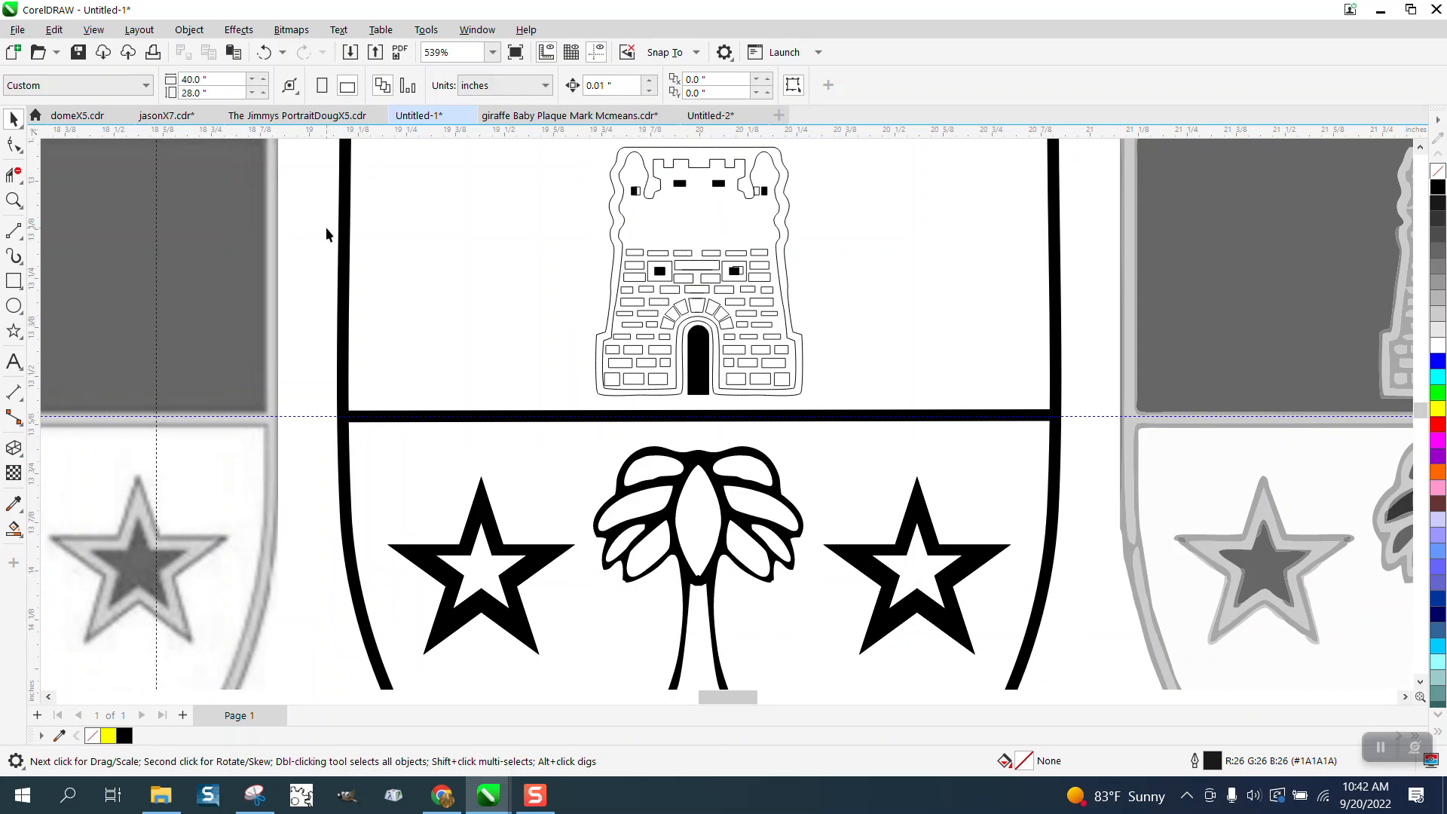
Step: Try a 0.007 in outline width on the selected bricks, arch stones, windows and door
{"action": "left_click_drag", "start_coordinate": [673, 413], "coordinate": [842, 422]}
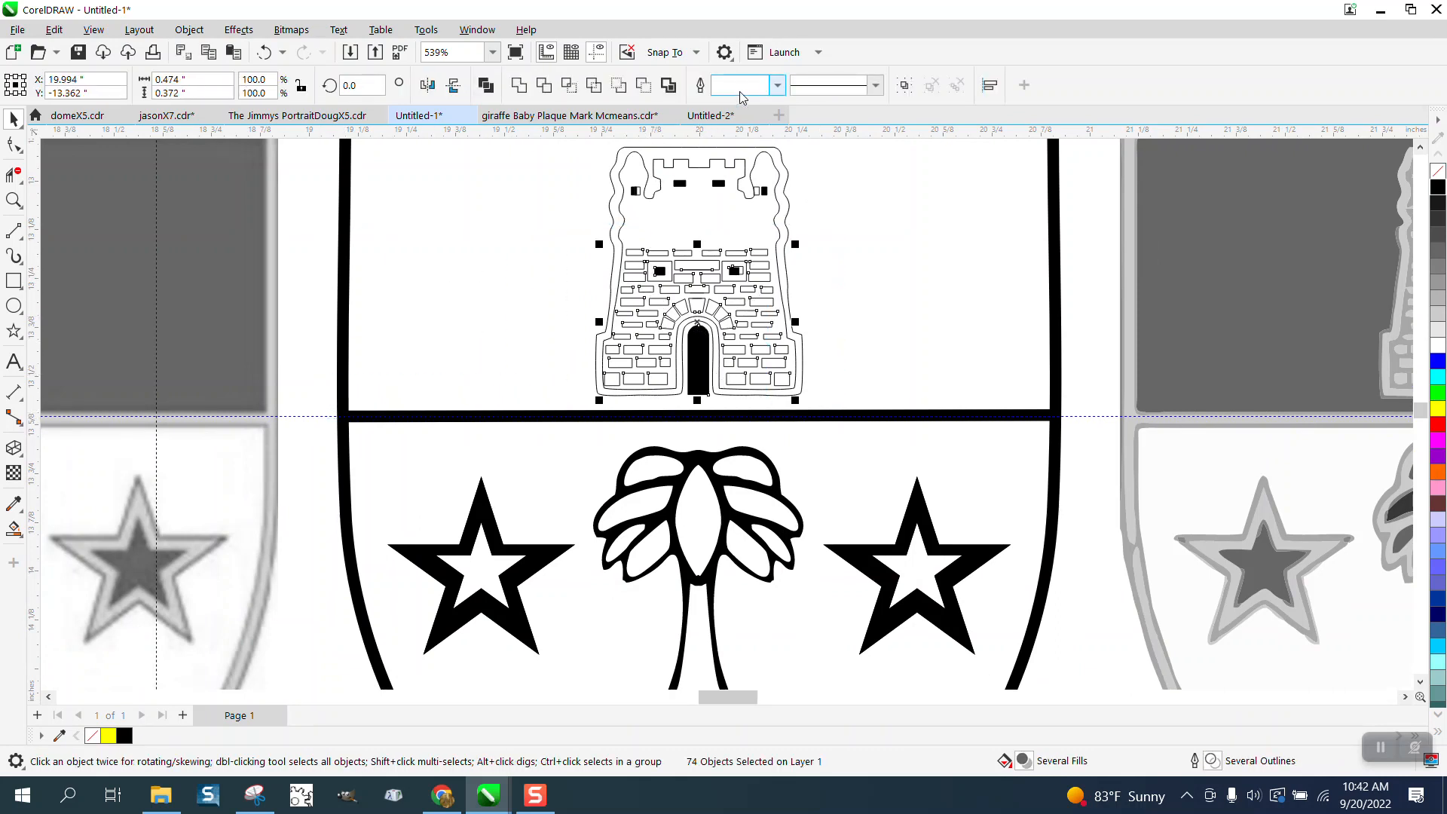
{"action": "left_click", "coordinate": [776, 86]}
{"action": "scroll", "coordinate": [747, 129], "scroll_direction": "up", "scroll_amount": 2}
{"action": "left_click", "coordinate": [744, 142]}
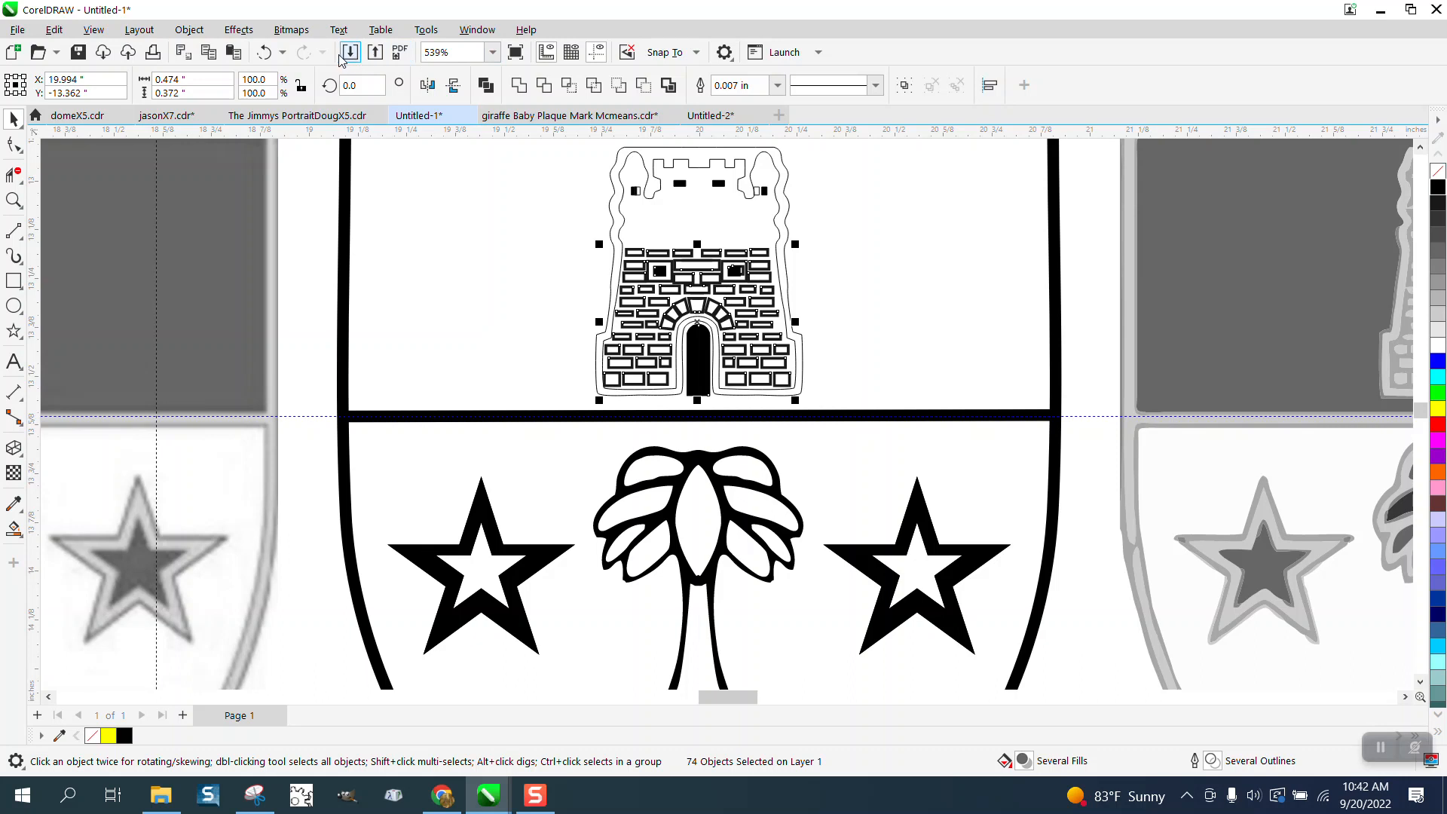
{"action": "left_click", "coordinate": [265, 53]}
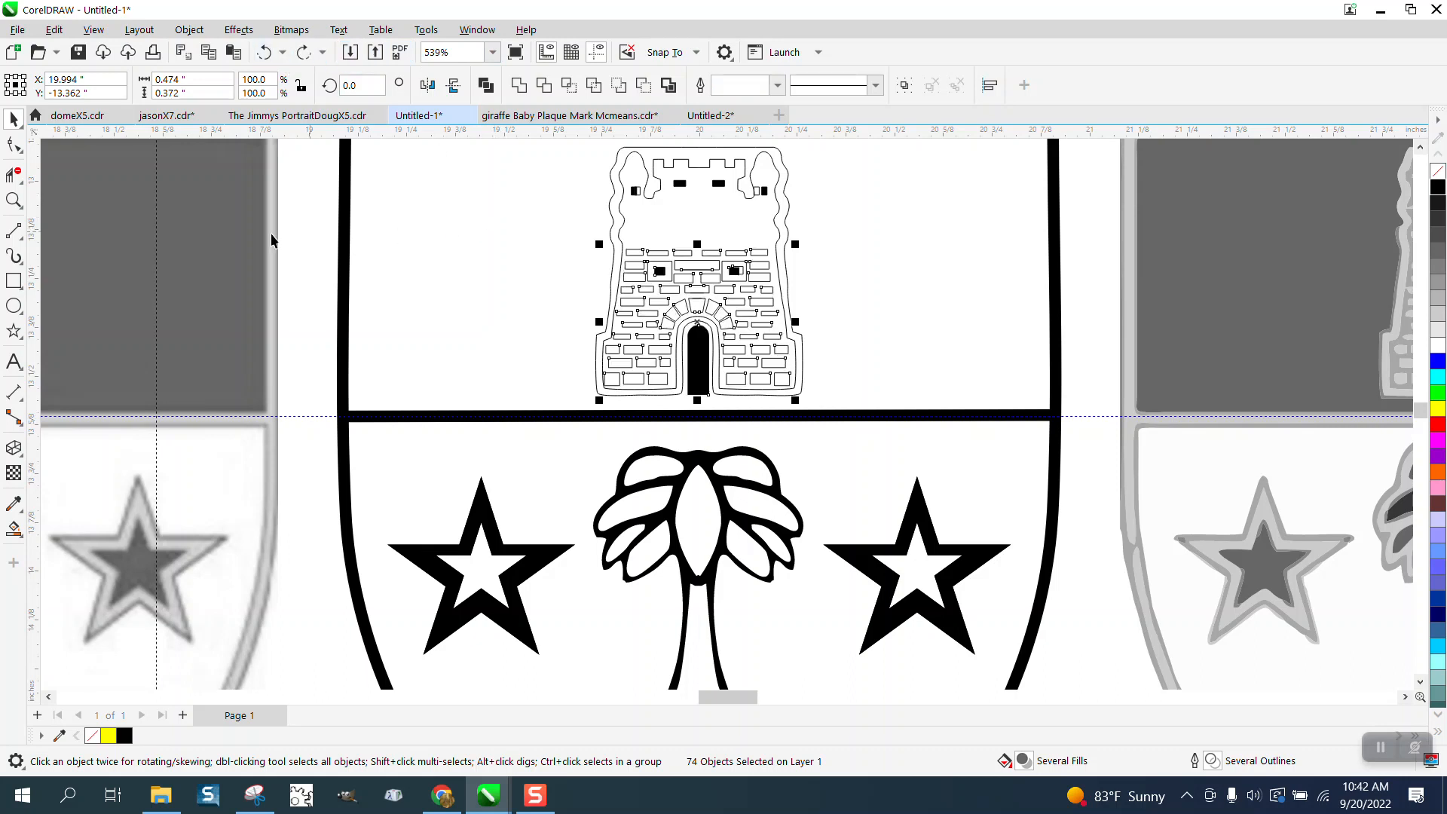
Step: Draw a straight horizontal 2-point line above the top brick row, joining the inner wall nodes on both sides of the tower
{"action": "scroll", "coordinate": [647, 416], "scroll_direction": "down", "scroll_amount": 2}
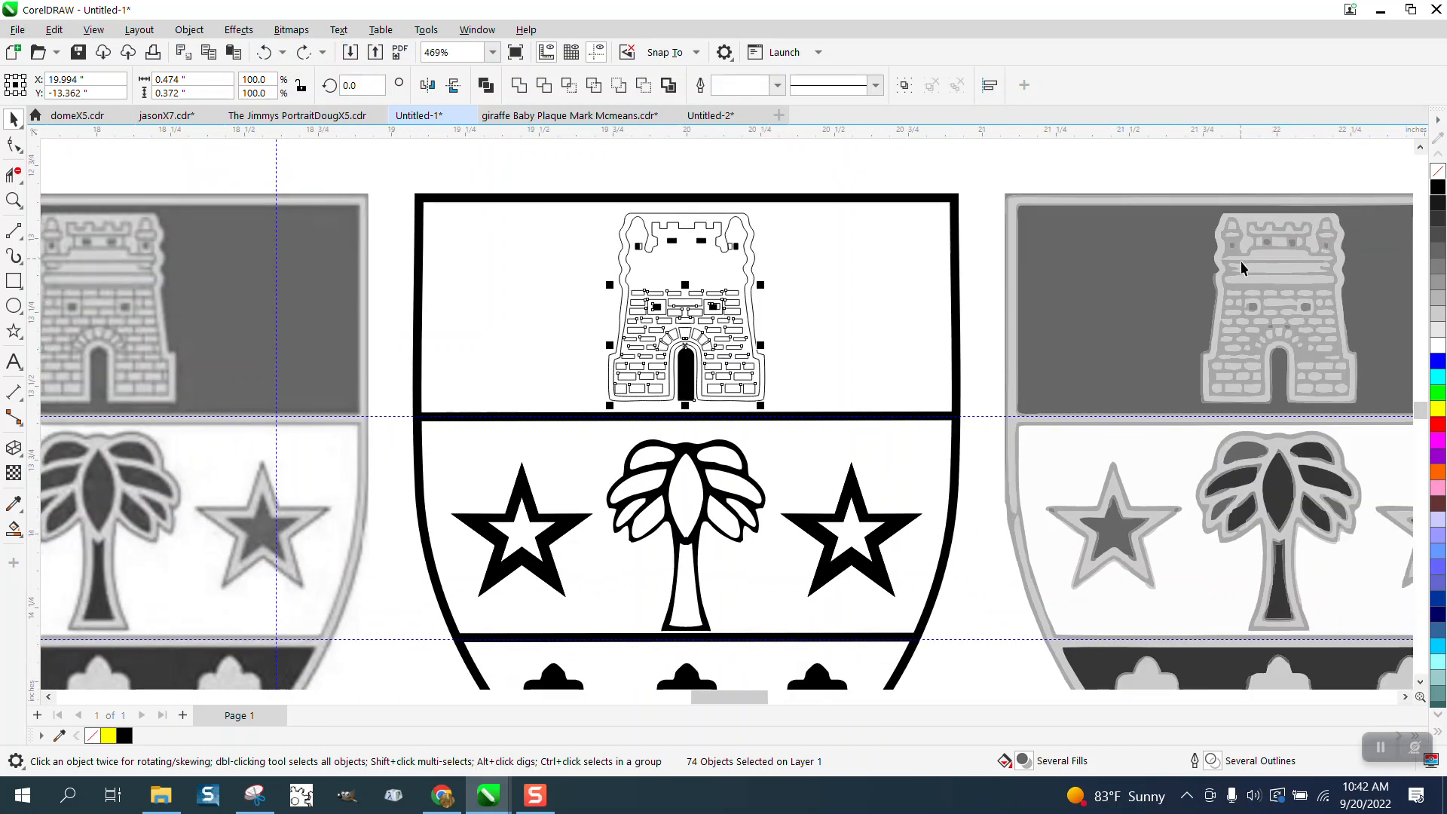
{"action": "scroll", "coordinate": [1283, 259], "scroll_direction": "down", "scroll_amount": 1}
{"action": "left_click", "coordinate": [13, 200]}
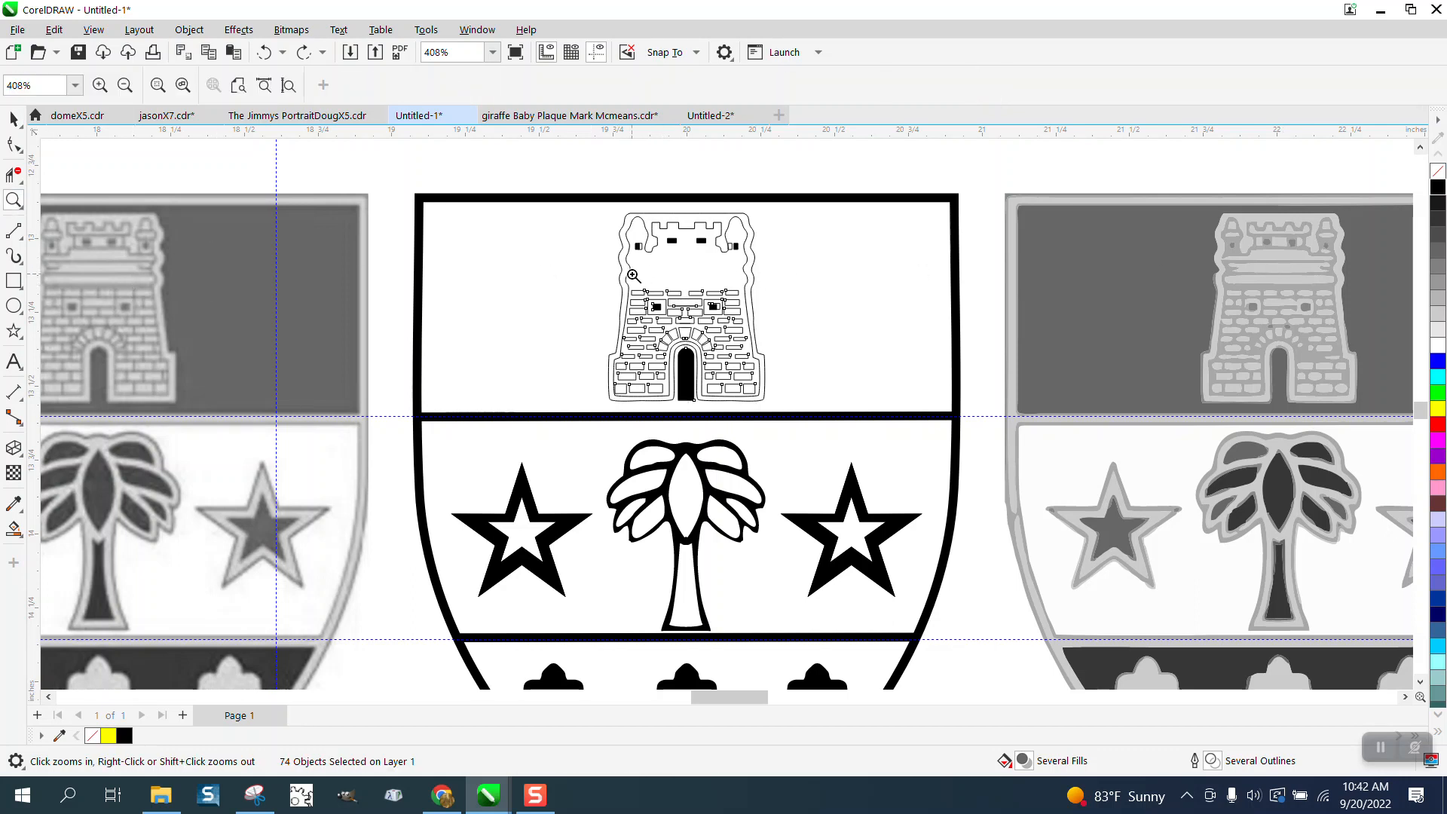
{"action": "left_click_drag", "start_coordinate": [580, 267], "coordinate": [900, 431]}
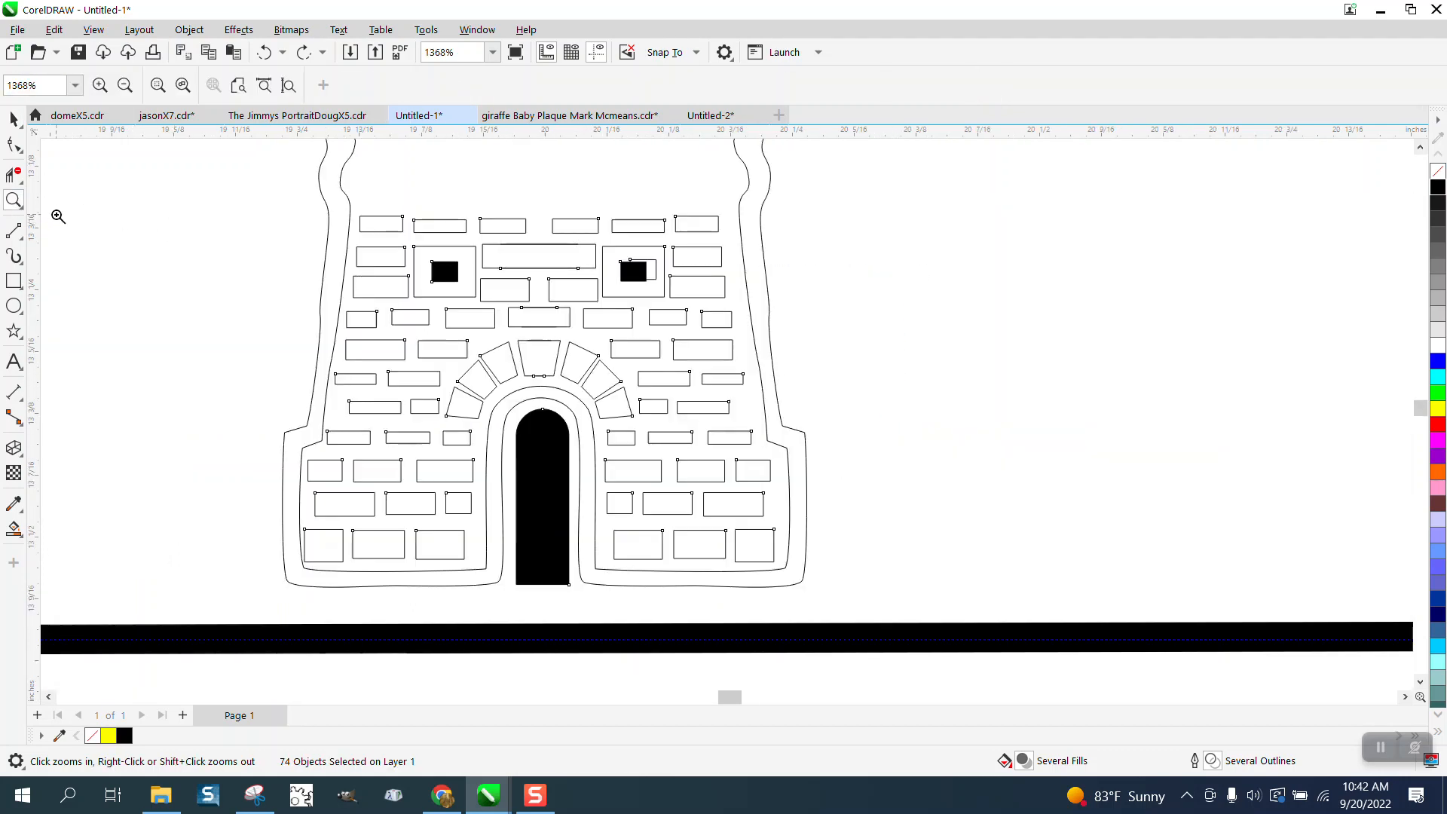
{"action": "left_click", "coordinate": [24, 241]}
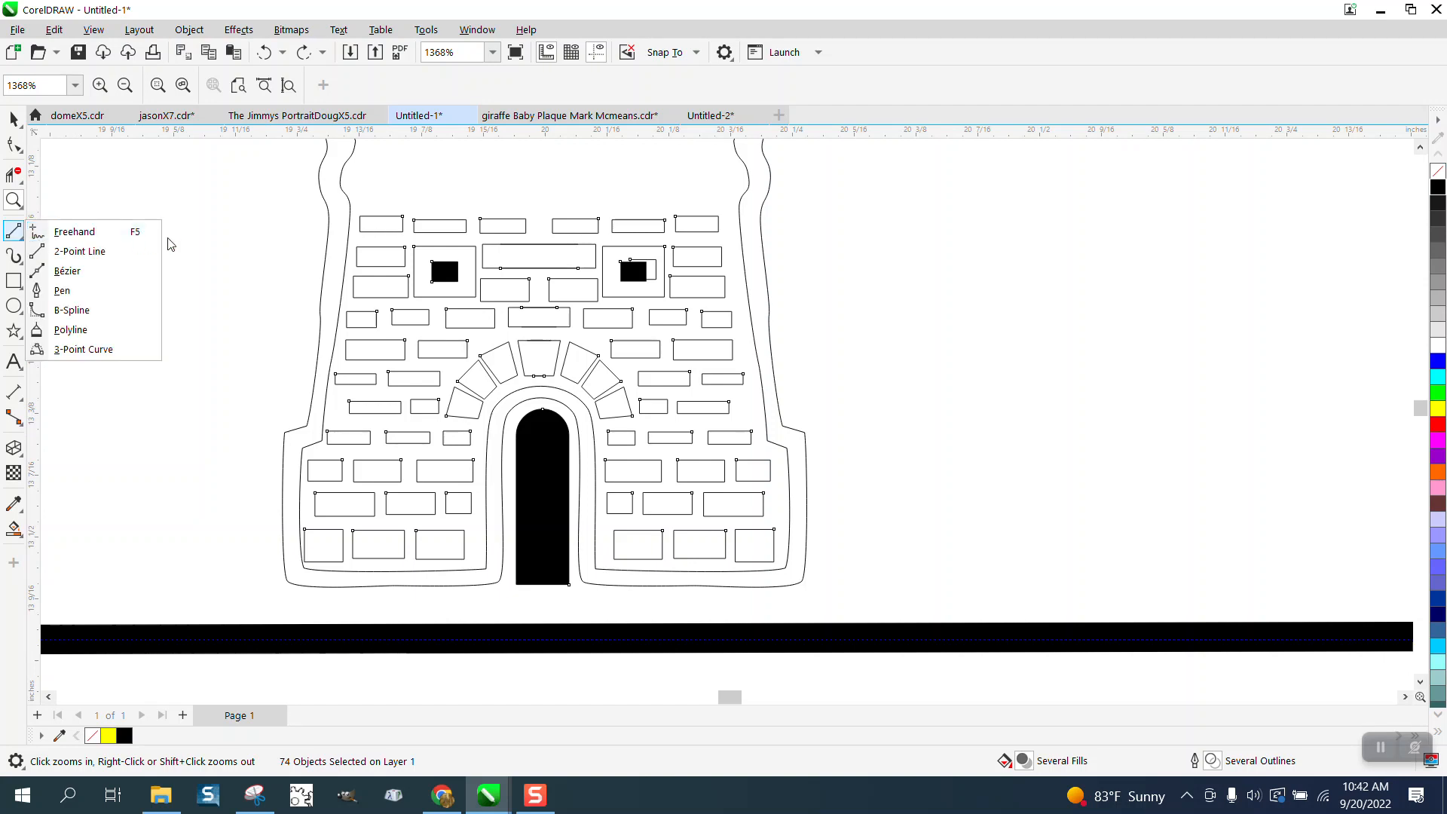
{"action": "left_click", "coordinate": [92, 249]}
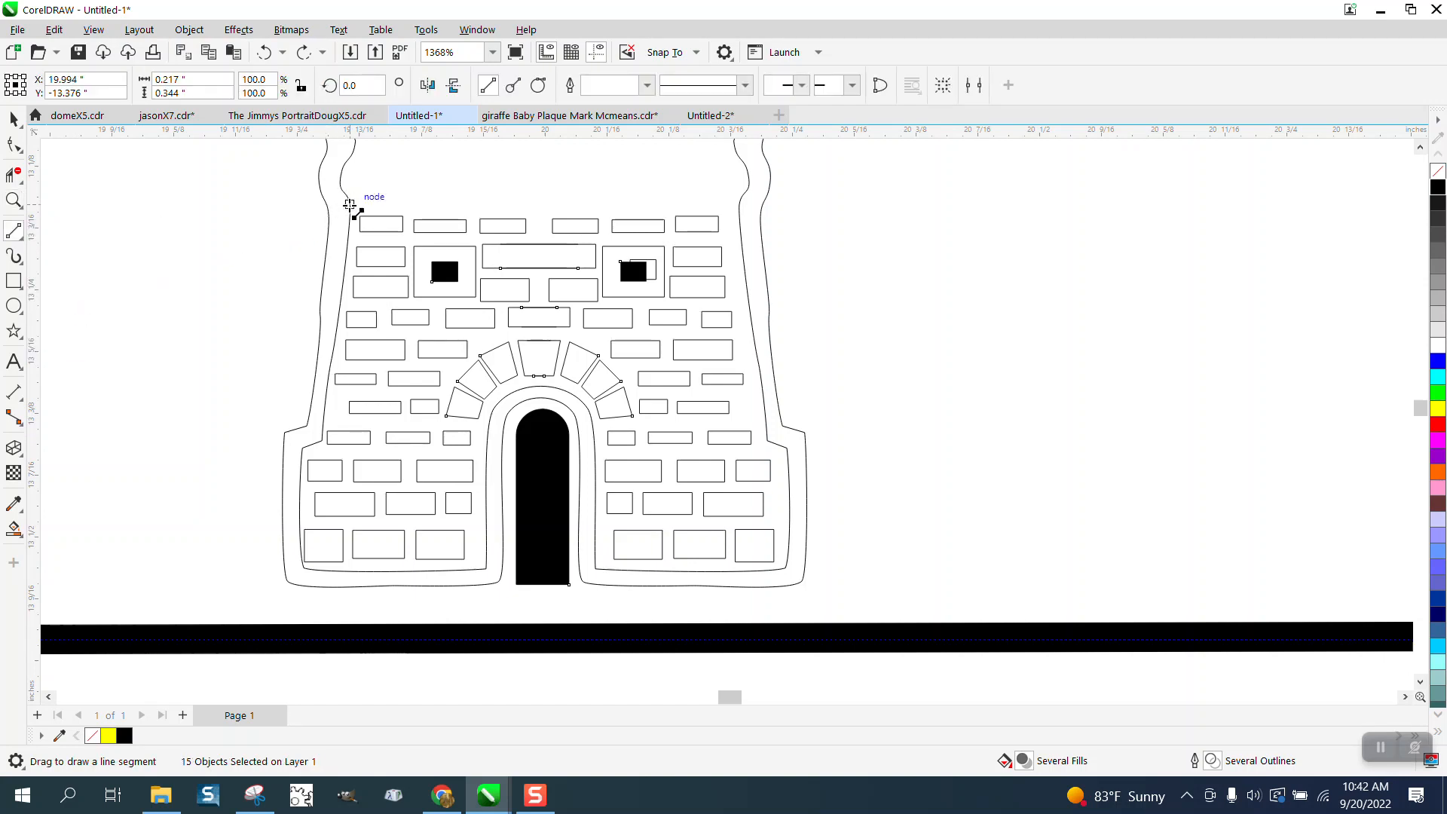
{"action": "mouse_move", "coordinate": [349, 204]}
{"action": "left_mouse_down"}
{"action": "mouse_move", "coordinate": [733, 216]}
{"action": "mouse_move", "coordinate": [738, 205]}
{"action": "left_mouse_up"}
Step: Smart Fill the mortar area around the bricks with black and no outline
{"action": "left_click", "coordinate": [14, 528]}
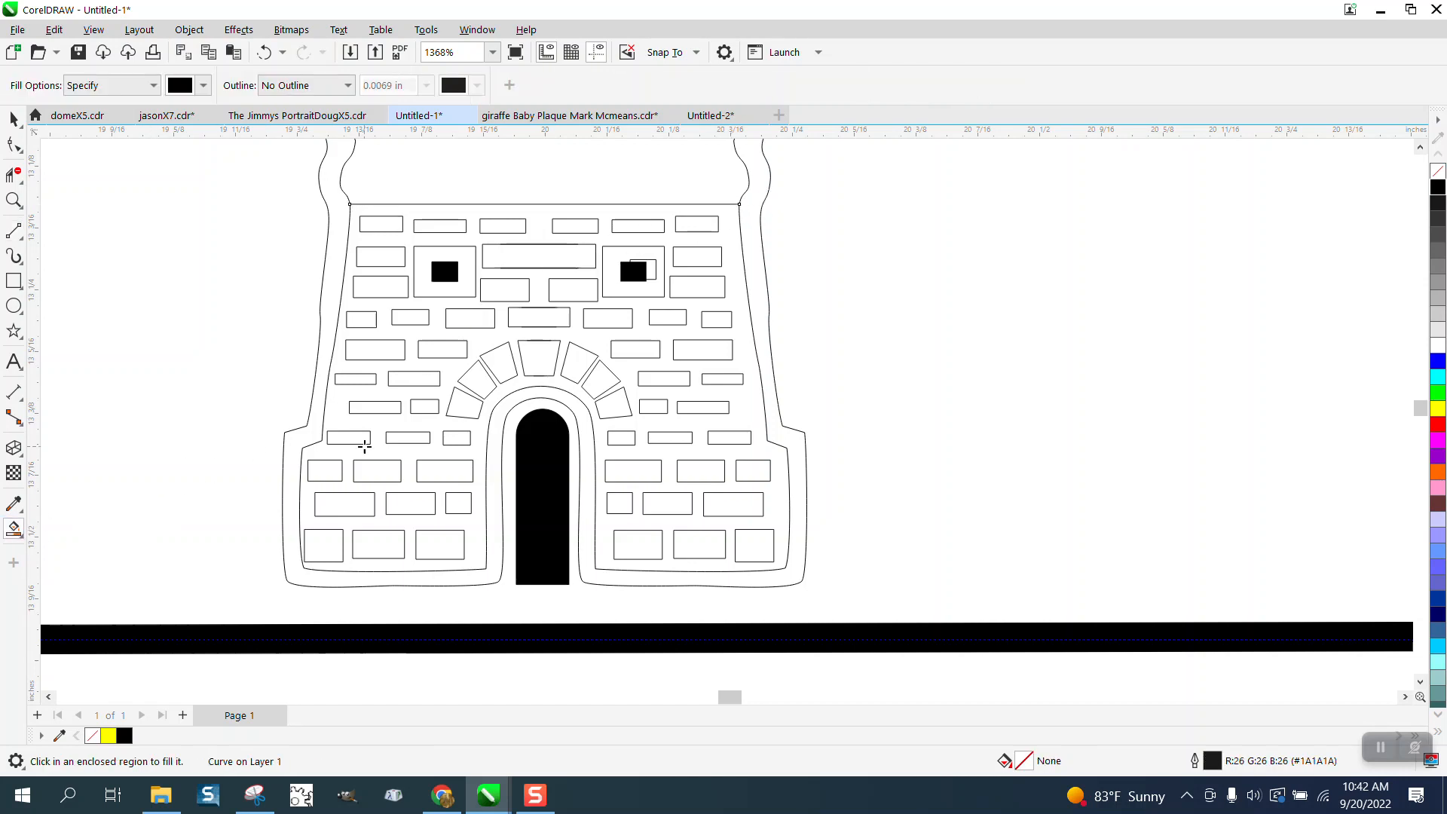
{"action": "left_click", "coordinate": [407, 398]}
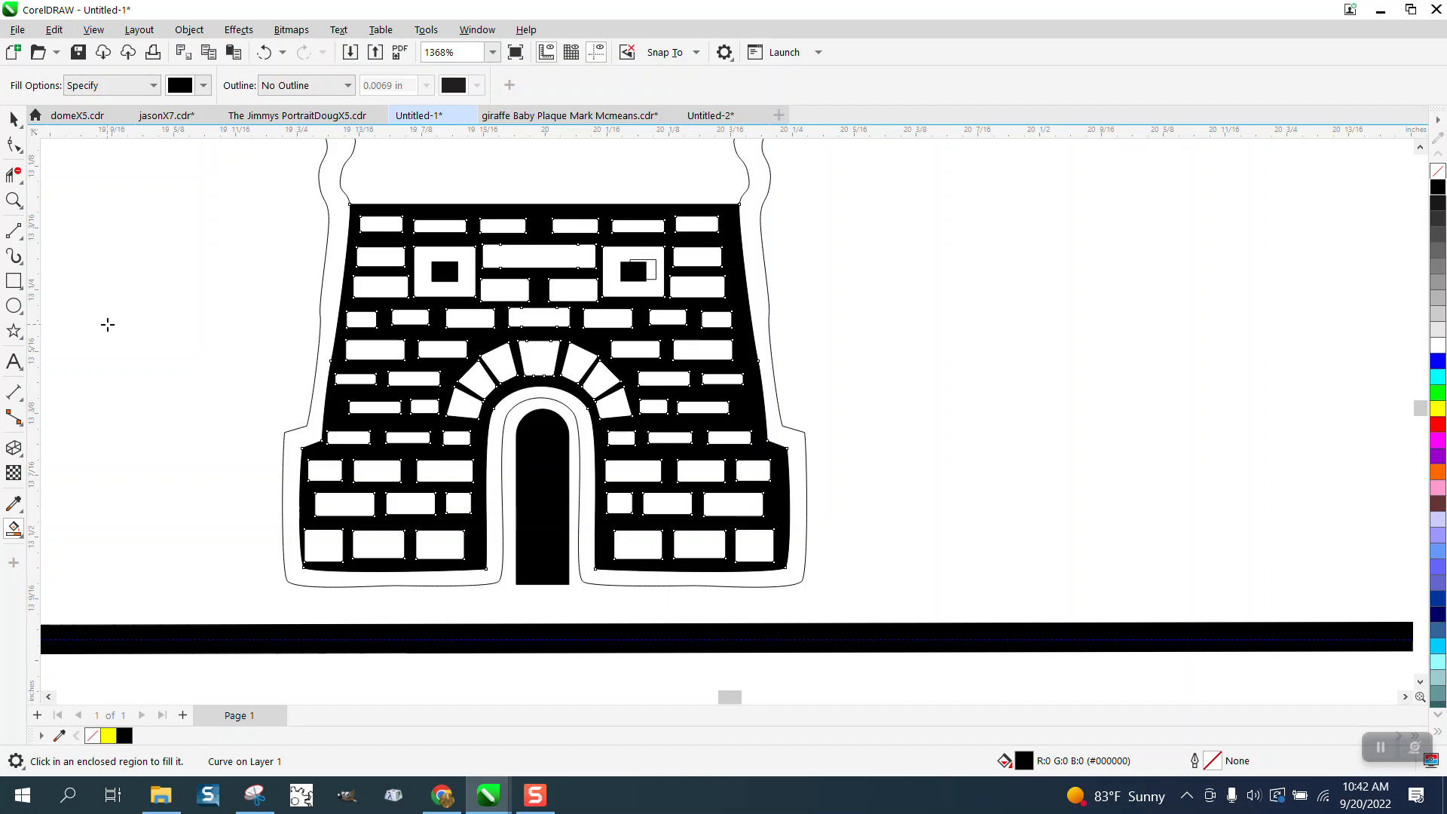
{"action": "left_click", "coordinate": [14, 118]}
{"action": "left_click", "coordinate": [875, 233]}
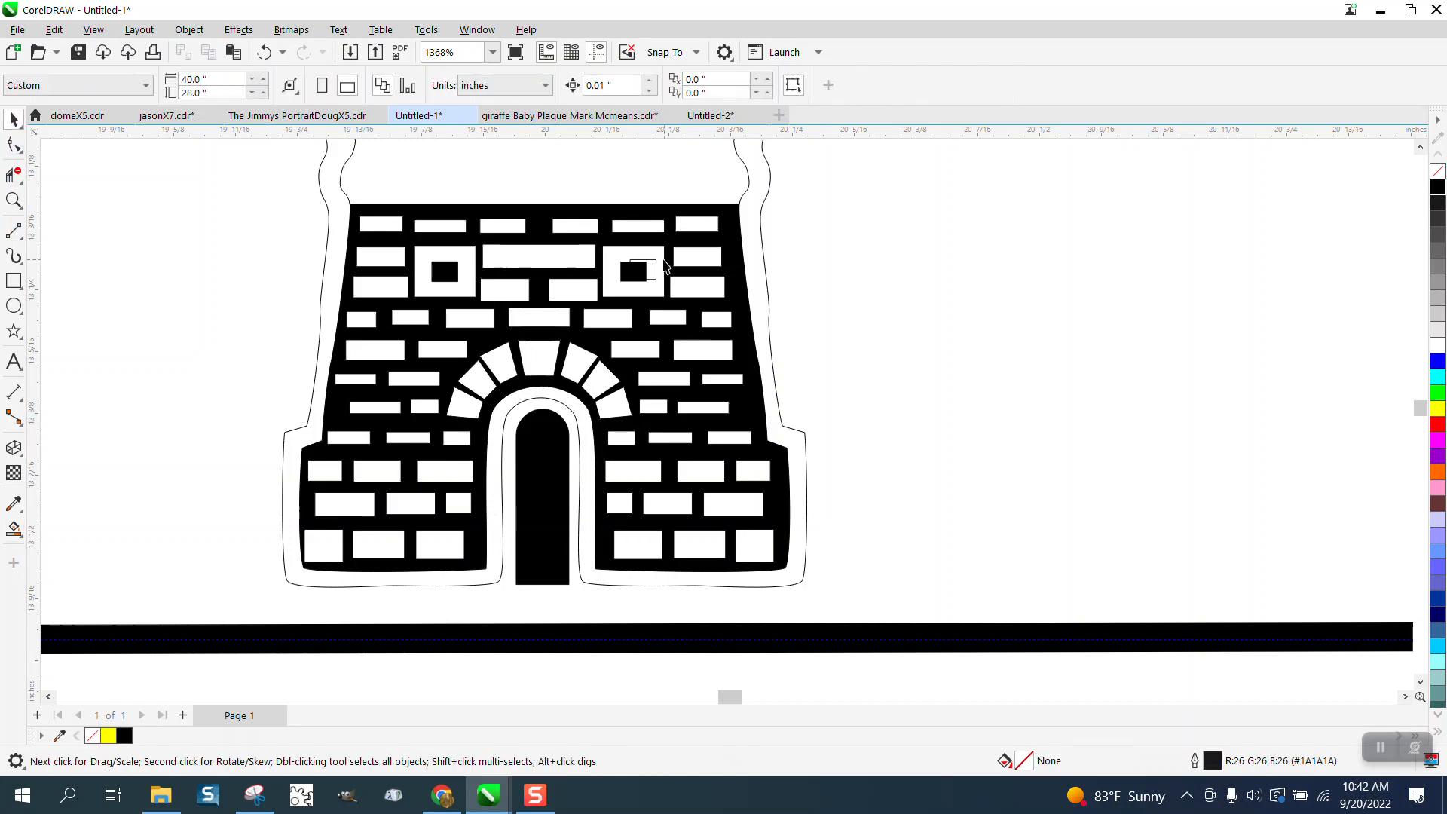
Step: Delete the stray hairline rectangle overlapping the black window on the right side of the brick wall
{"action": "left_click", "coordinate": [657, 260]}
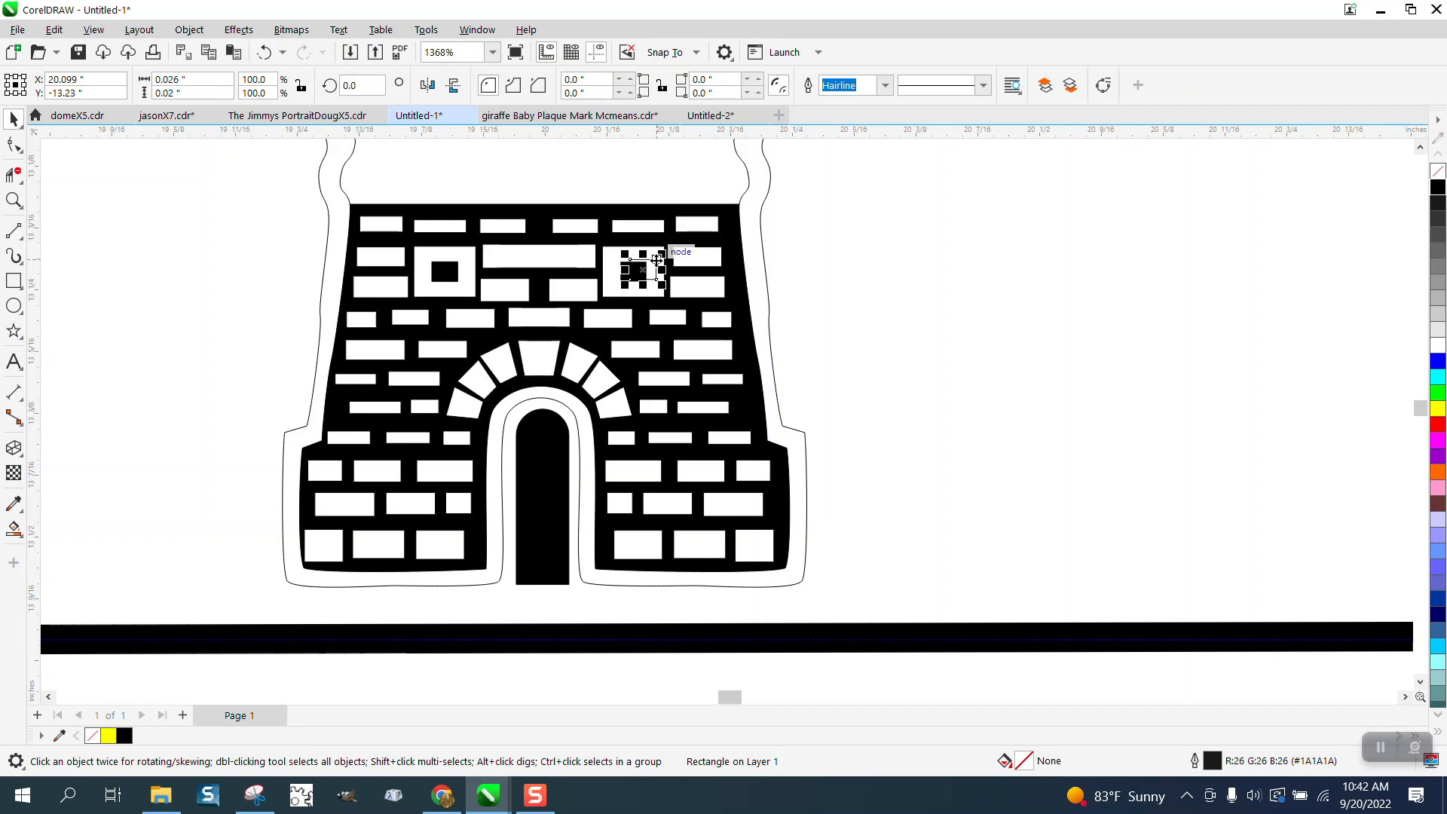
{"action": "key", "text": "Delete"}
{"action": "scroll", "coordinate": [733, 344], "scroll_direction": "down", "scroll_amount": 1}
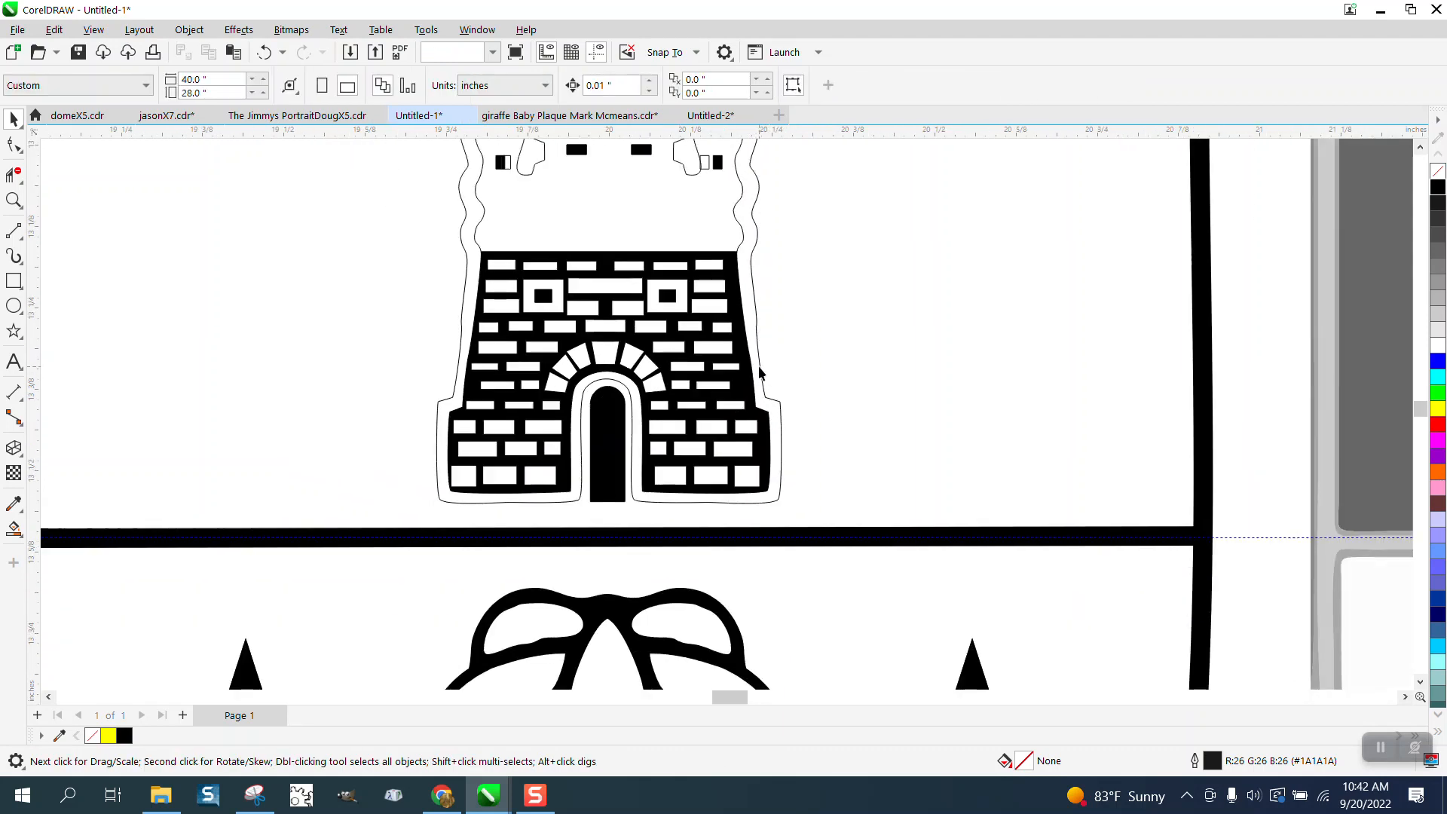
Step: Set the tower silhouette's outline width to 0.007 in
{"action": "left_click", "coordinate": [760, 372]}
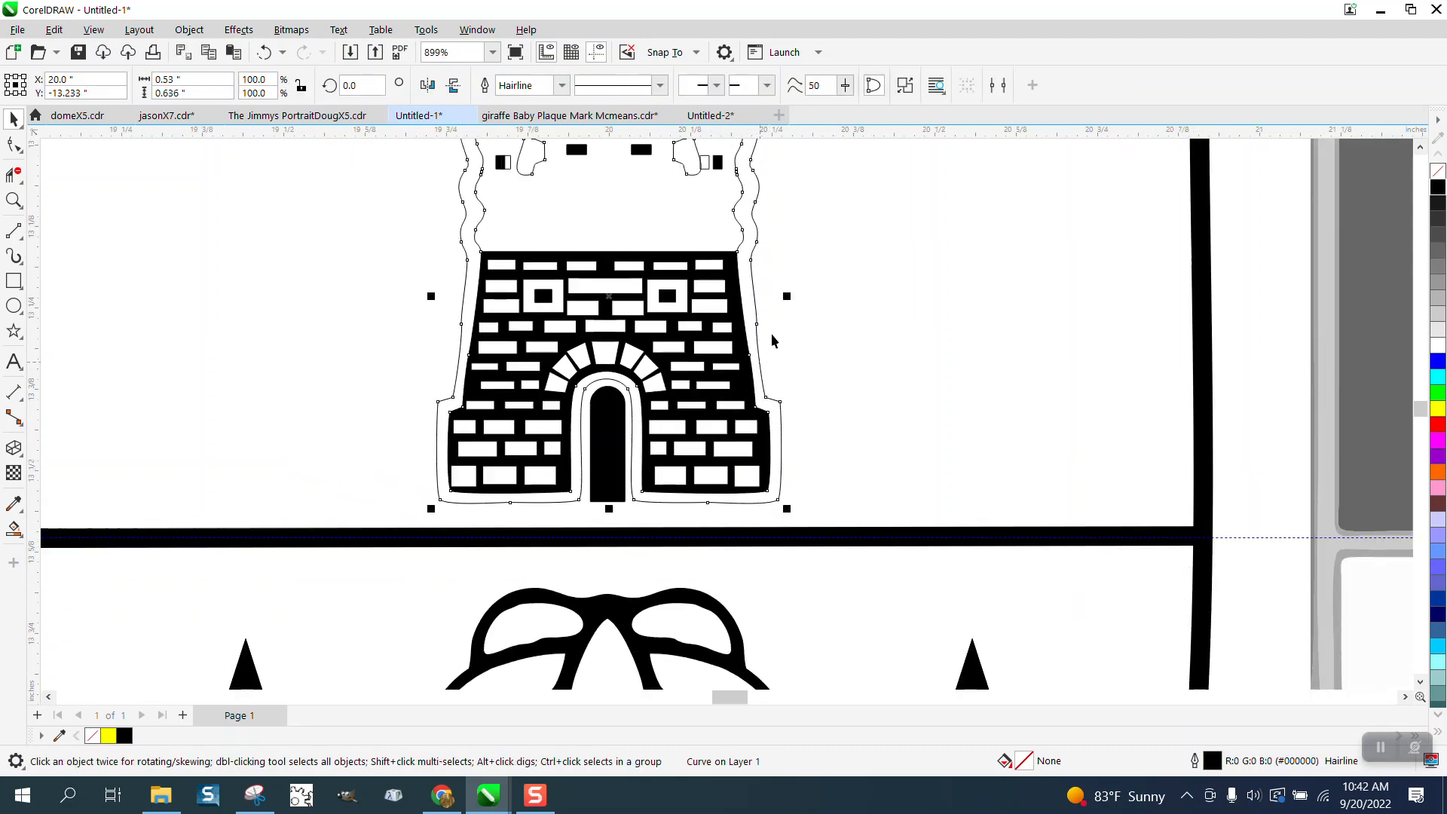
{"action": "left_click", "coordinate": [562, 86]}
{"action": "left_click", "coordinate": [522, 134]}
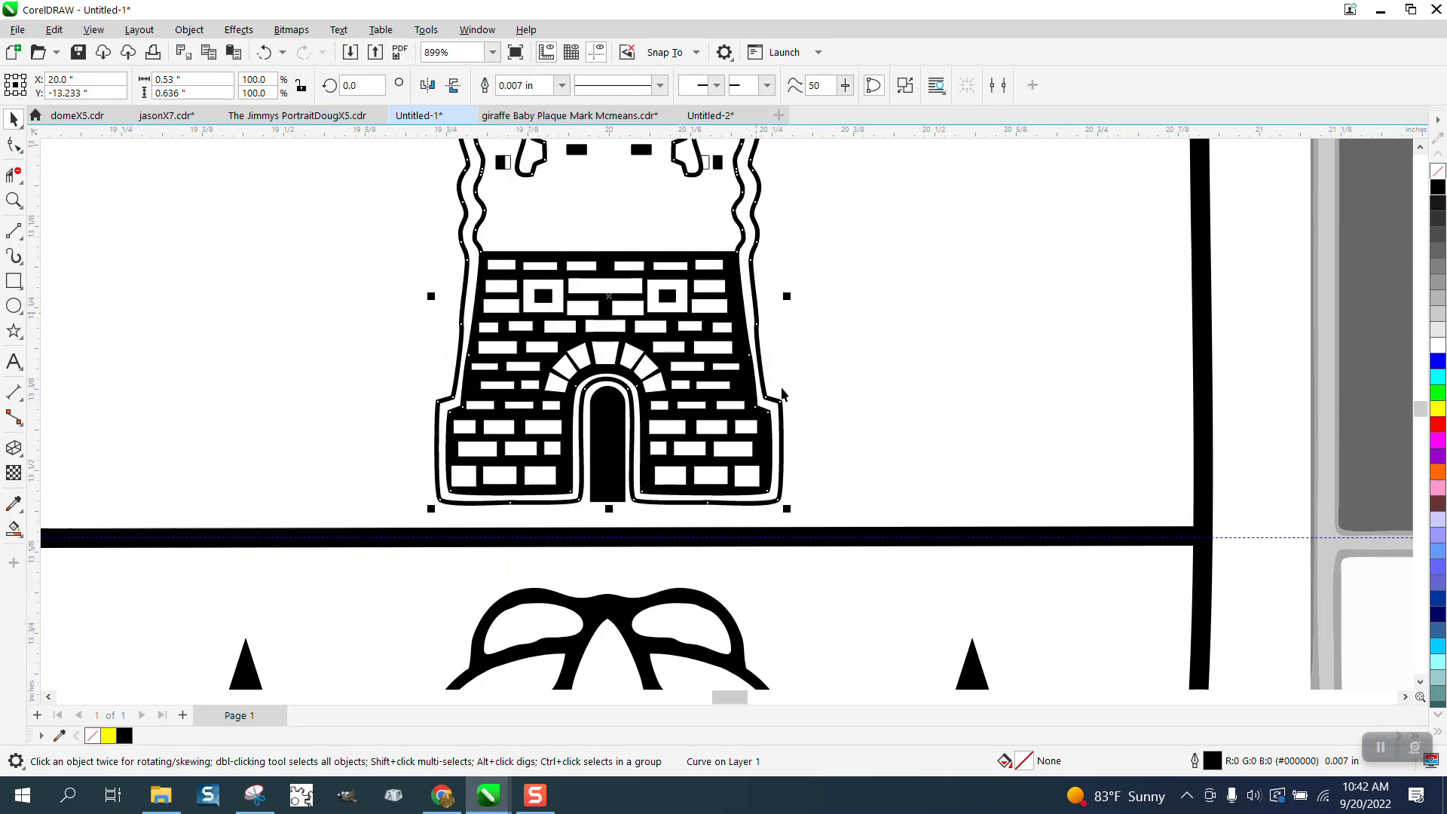
{"action": "scroll", "coordinate": [784, 399], "scroll_direction": "down", "scroll_amount": 1}
{"action": "left_click", "coordinate": [872, 408]}
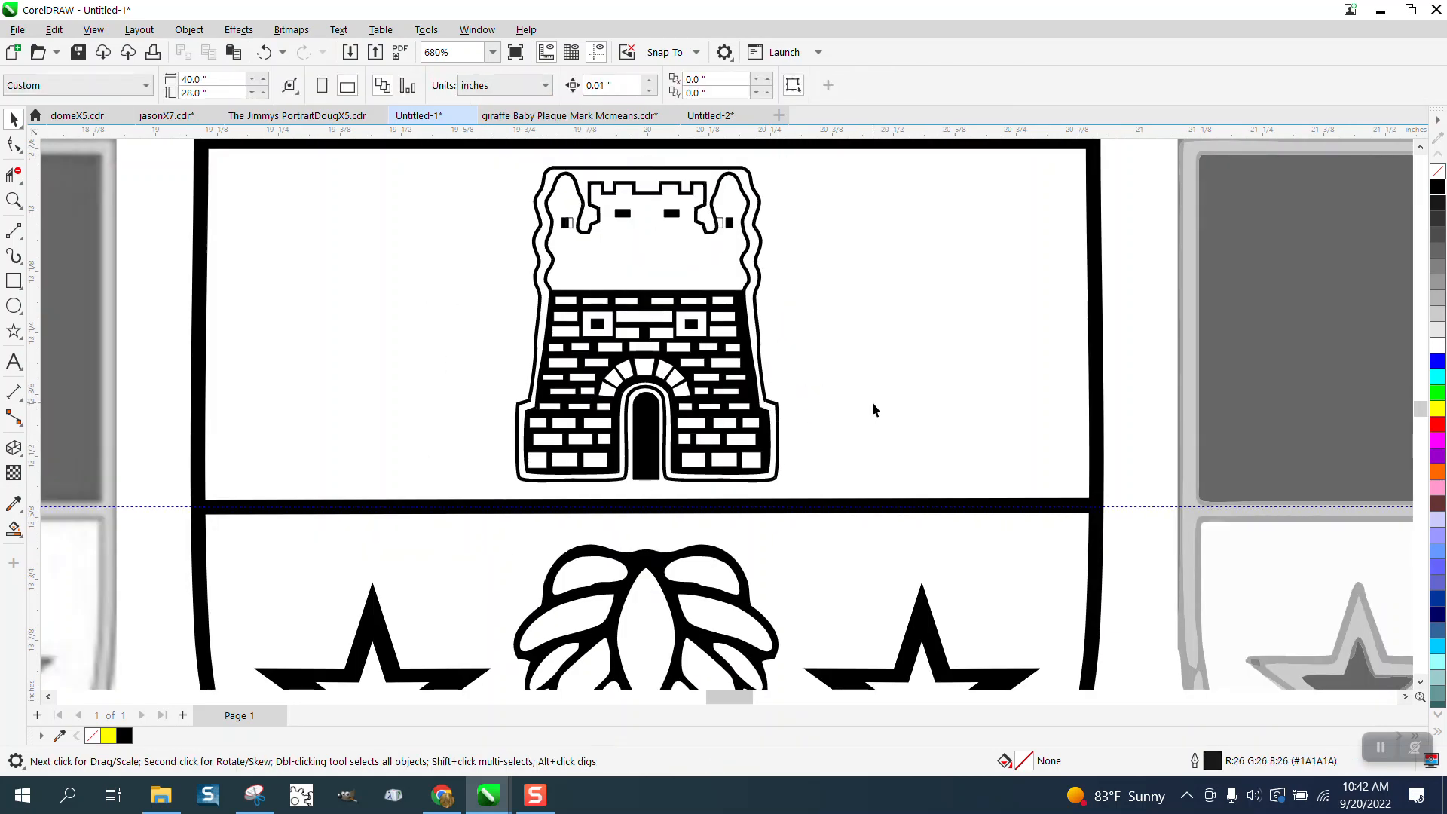
Step: Remove the outer contour around the tower with Virtual Segment Delete, keeping the inner outline
{"action": "scroll", "coordinate": [872, 401], "scroll_direction": "down", "scroll_amount": 1}
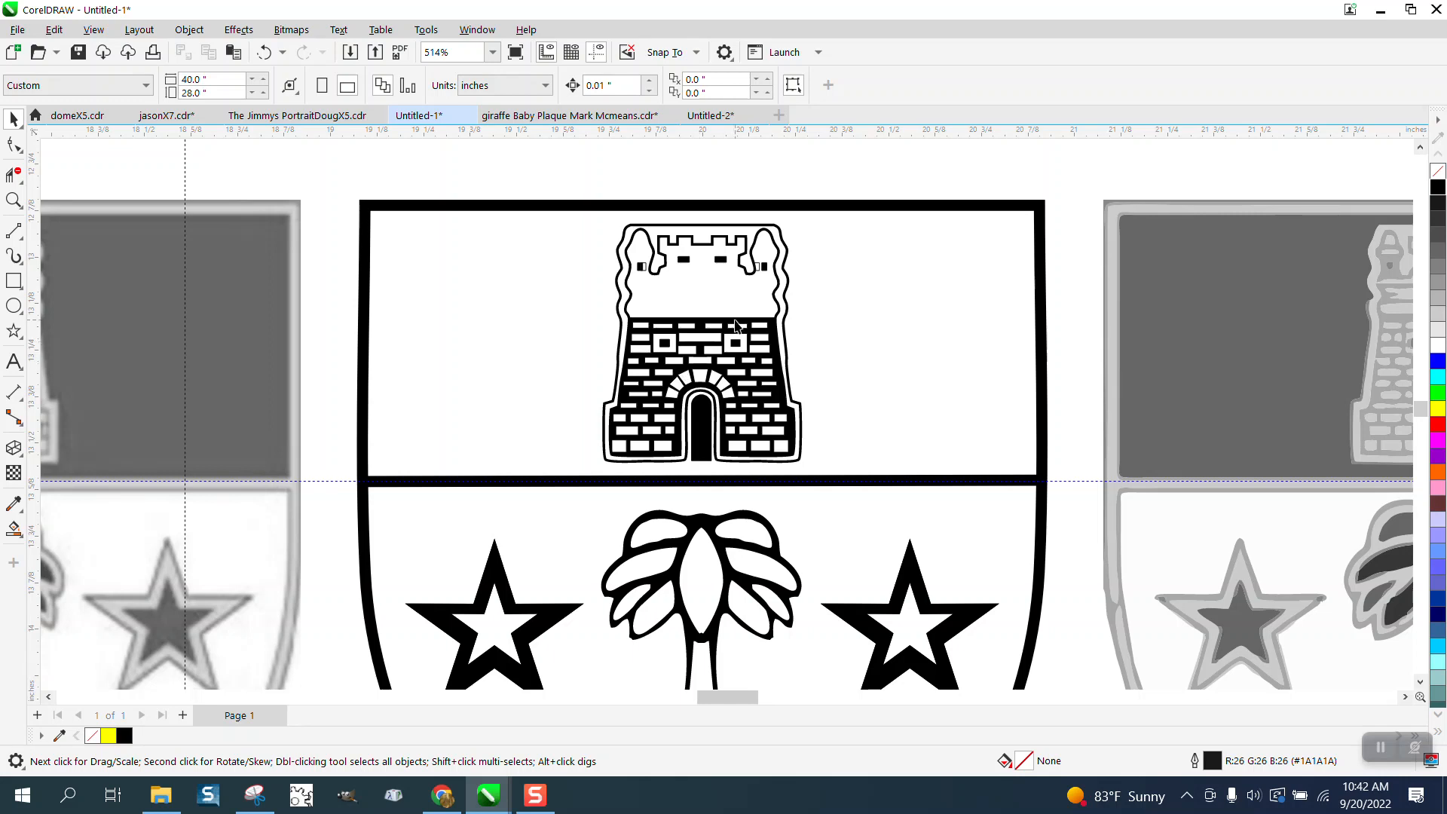
{"action": "scroll", "coordinate": [735, 324], "scroll_direction": "down", "scroll_amount": 1}
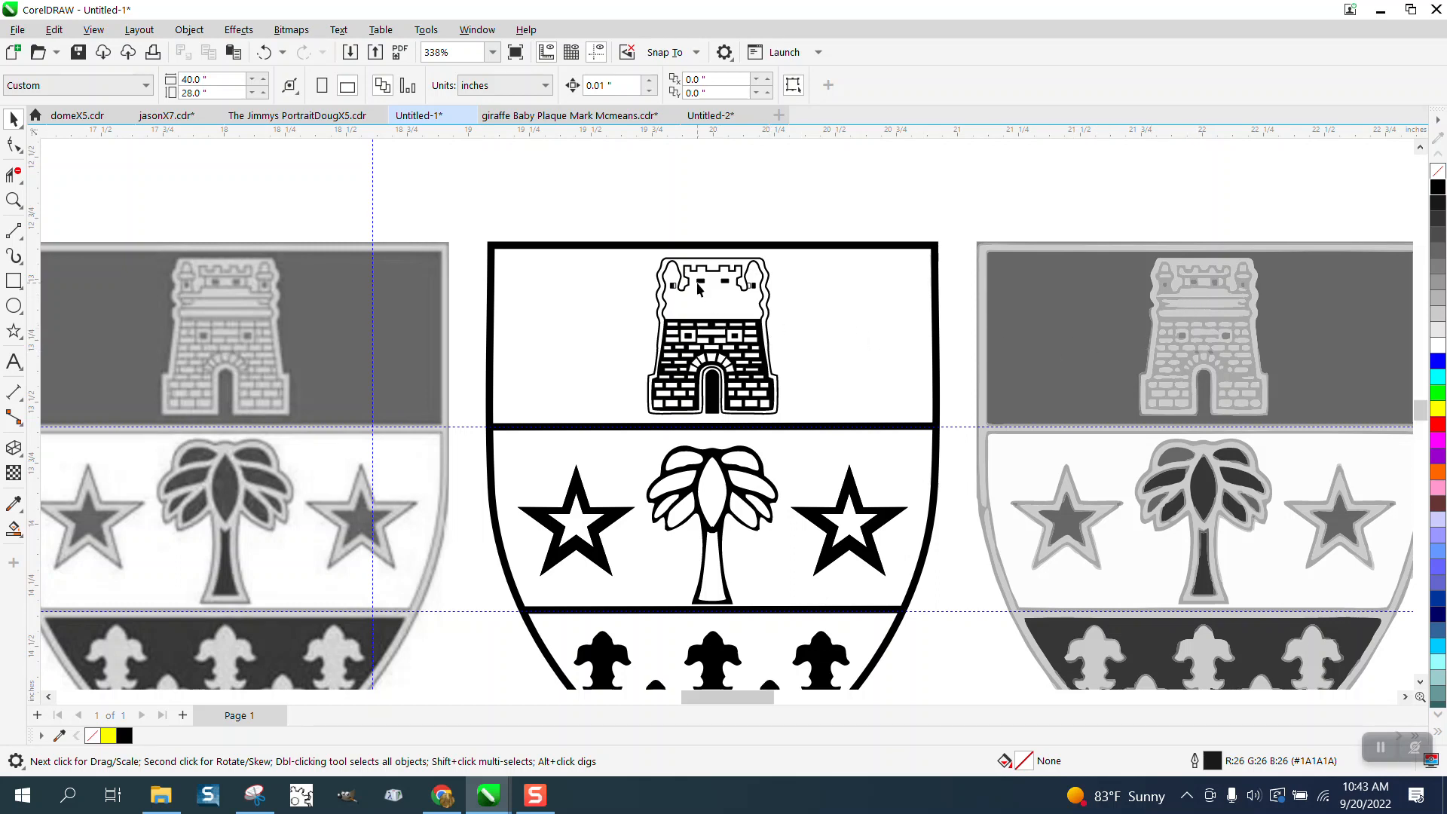
{"action": "left_click", "coordinate": [14, 199]}
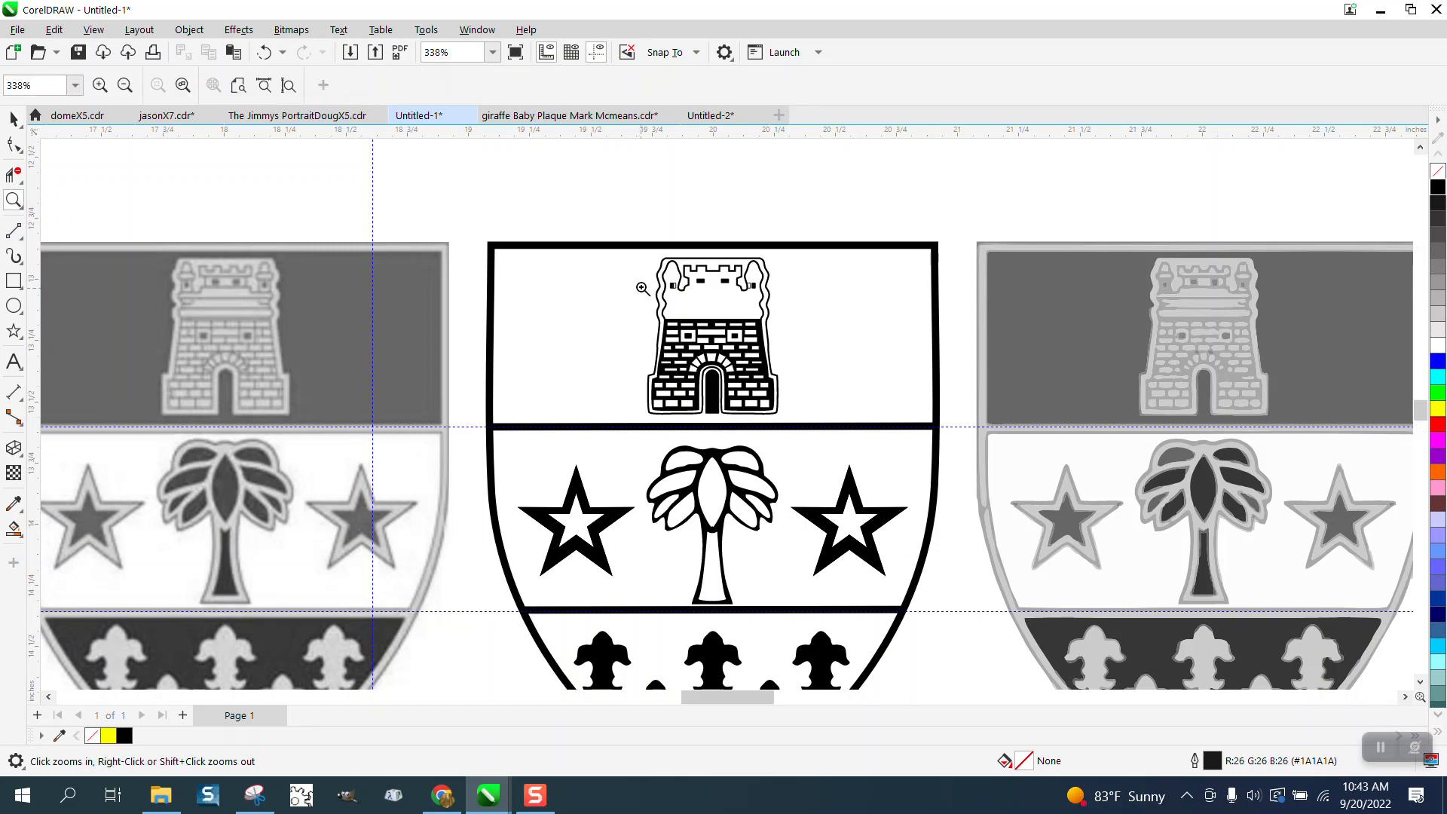
{"action": "left_click_drag", "start_coordinate": [644, 260], "coordinate": [860, 370]}
{"action": "scroll", "coordinate": [778, 350], "scroll_direction": "down", "scroll_amount": 3}
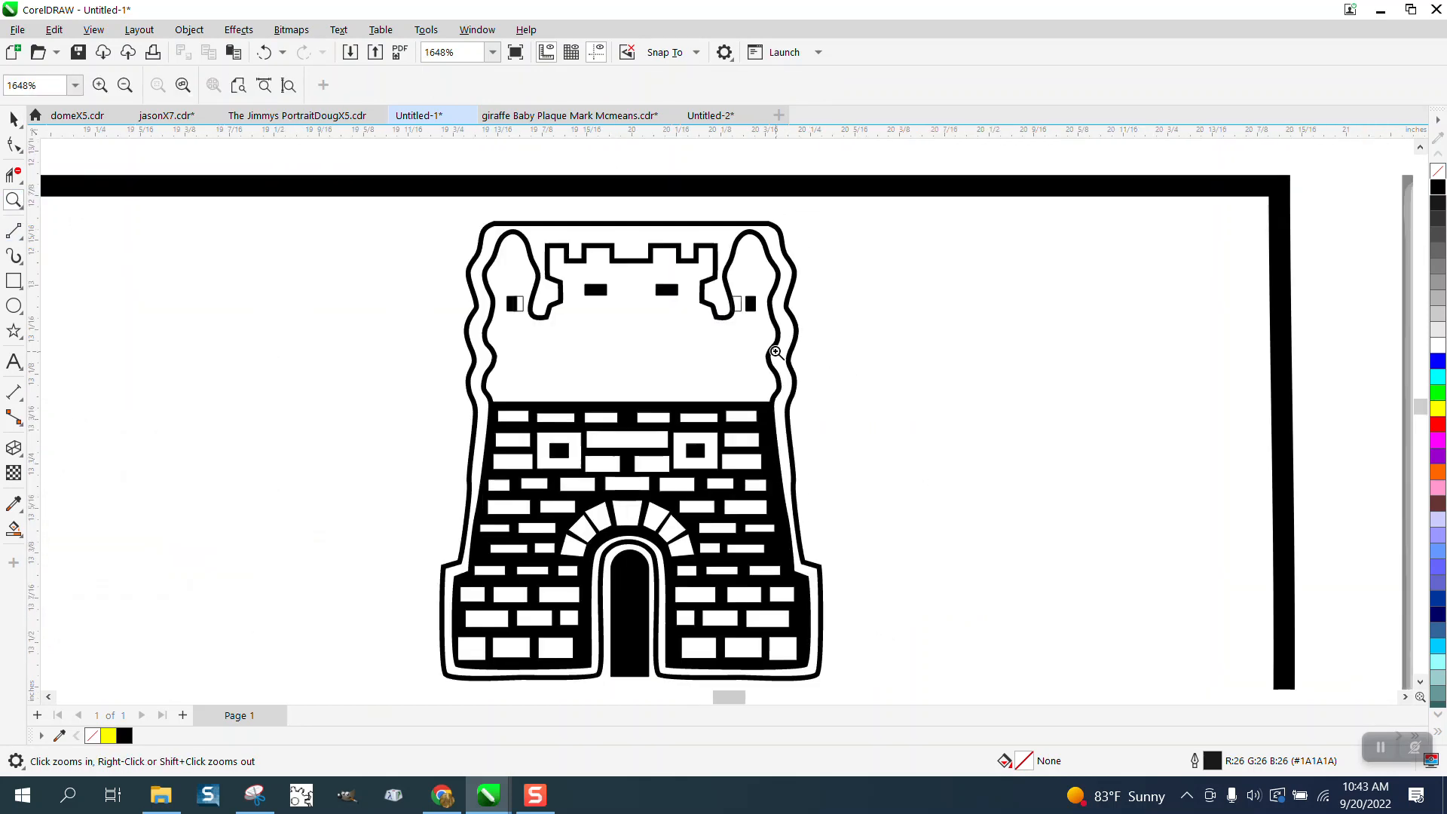
{"action": "scroll", "coordinate": [707, 344], "scroll_direction": "down", "scroll_amount": 1}
{"action": "left_click", "coordinate": [14, 175]}
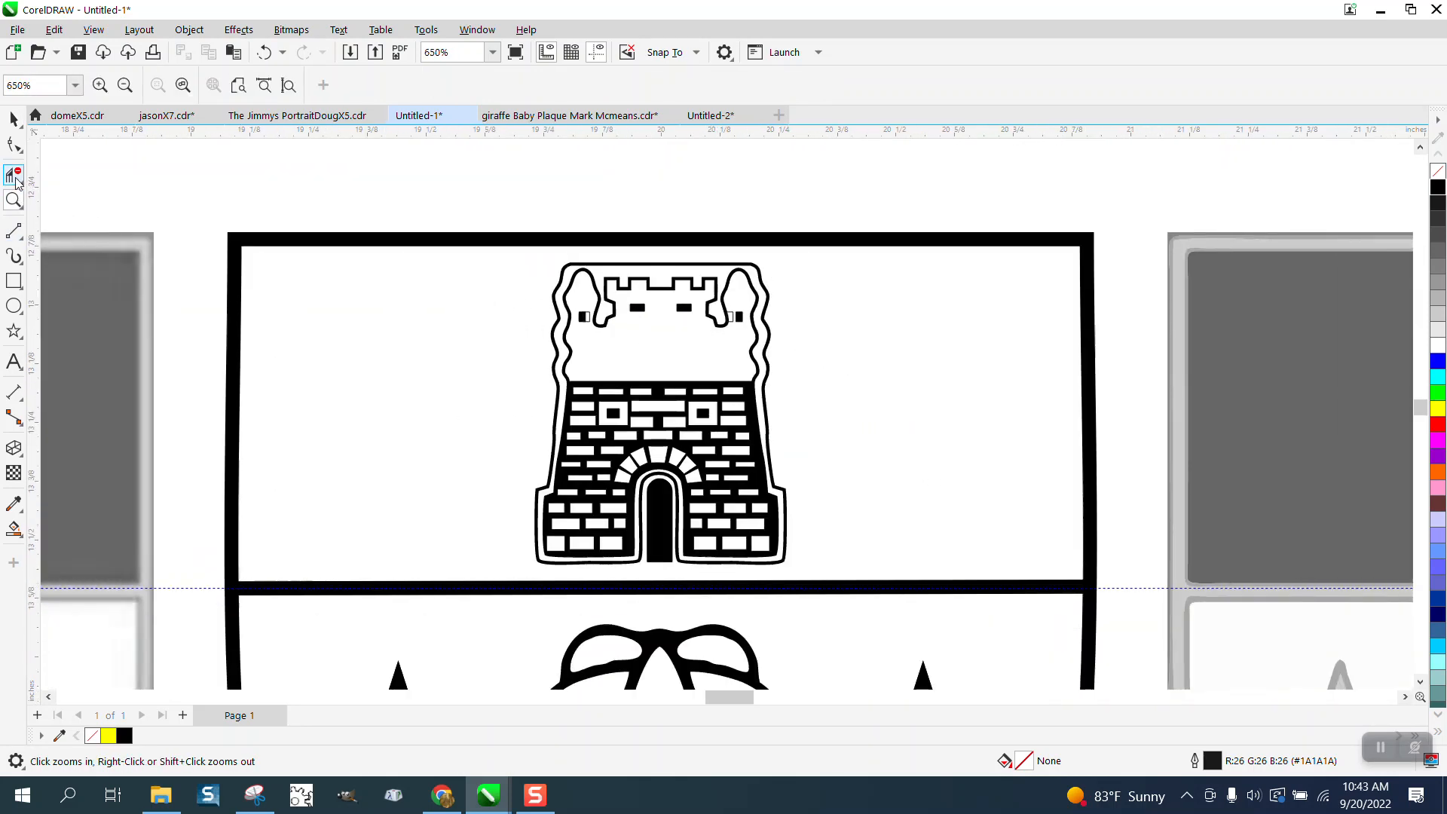
{"action": "left_click", "coordinate": [768, 301]}
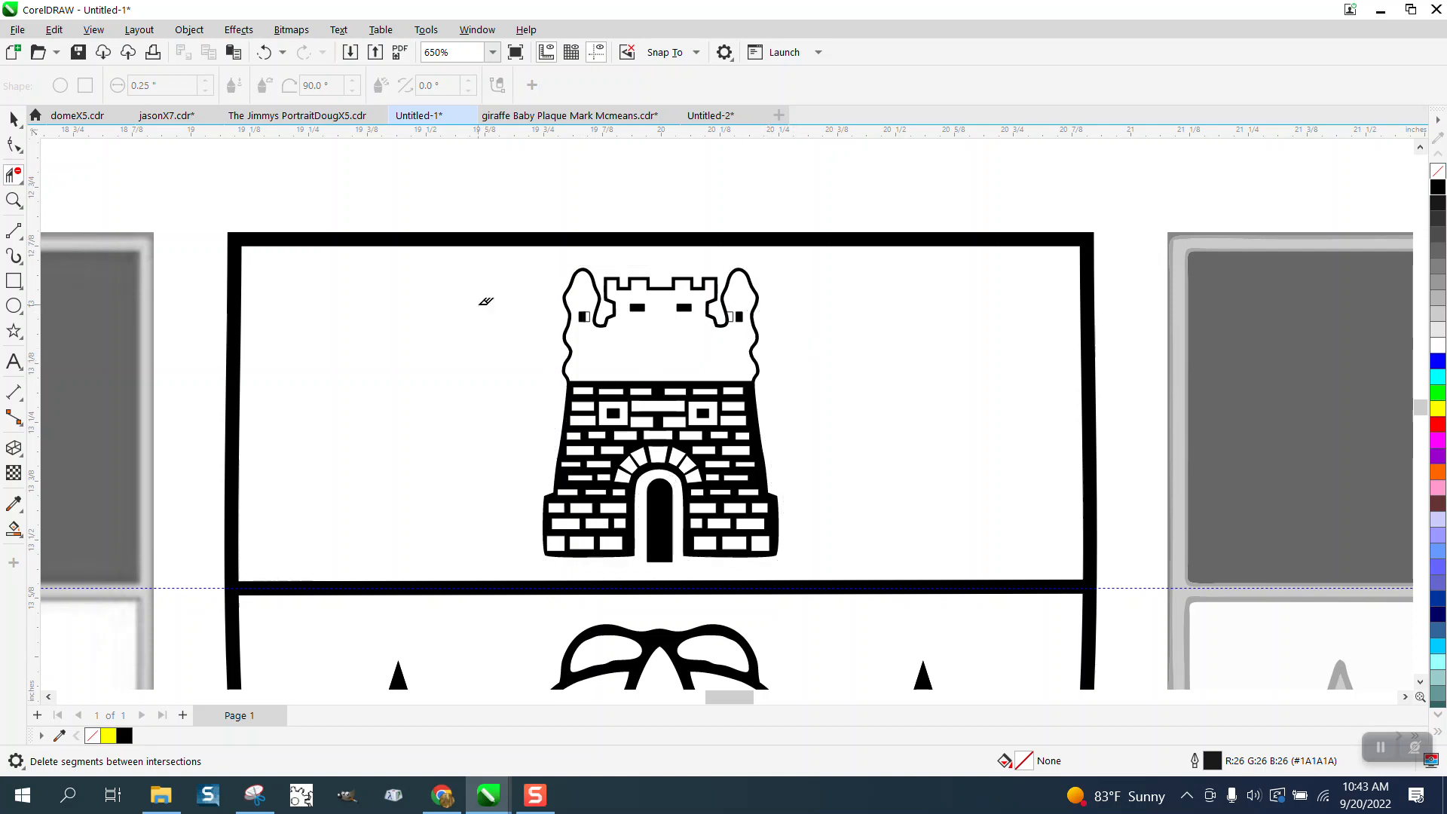
Step: Delete the stray hairline rectangles beside the black windows in the left and right turrets
{"action": "left_click", "coordinate": [14, 119]}
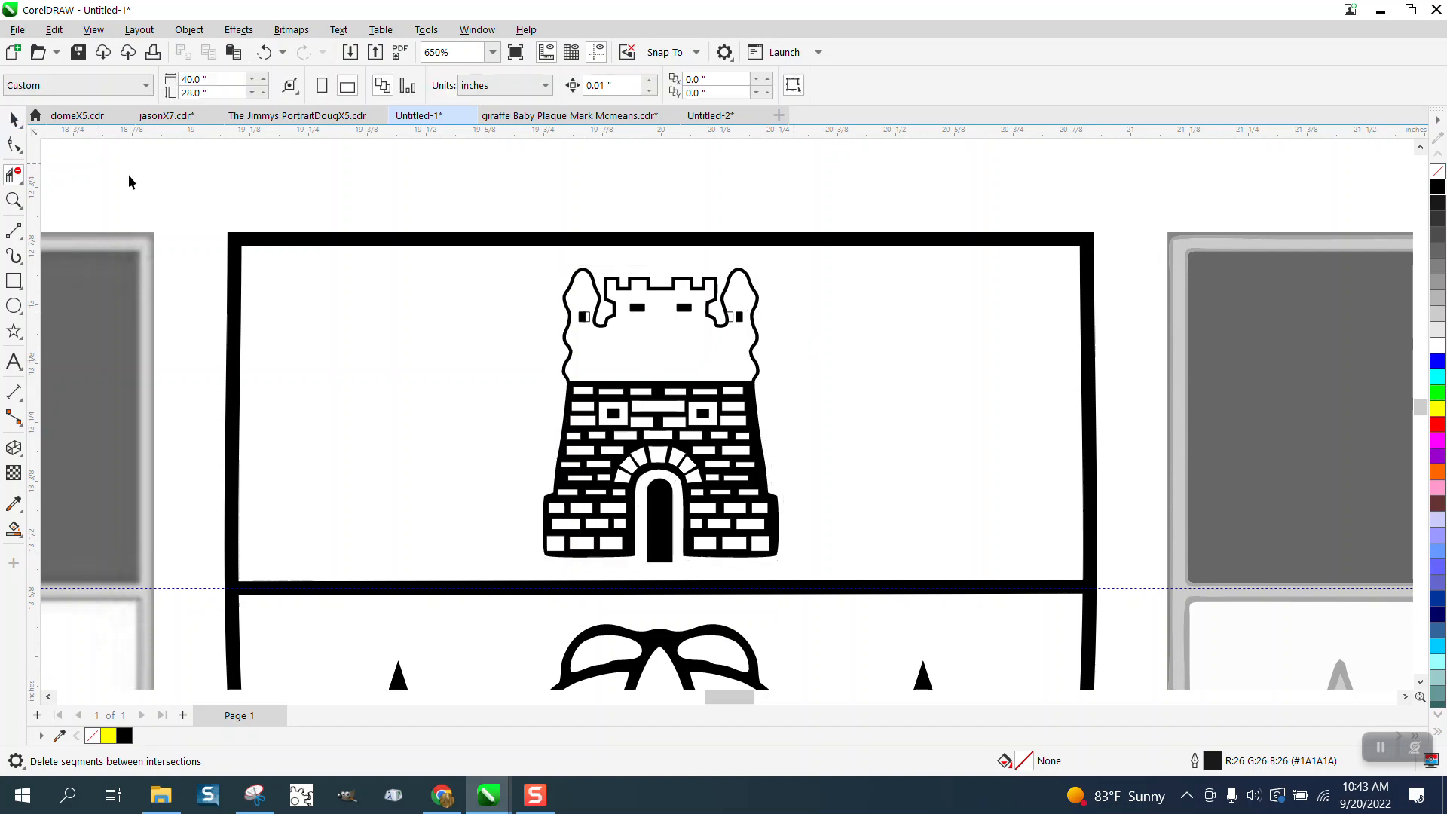
{"action": "left_click", "coordinate": [590, 318]}
{"action": "key", "text": "Escape"}
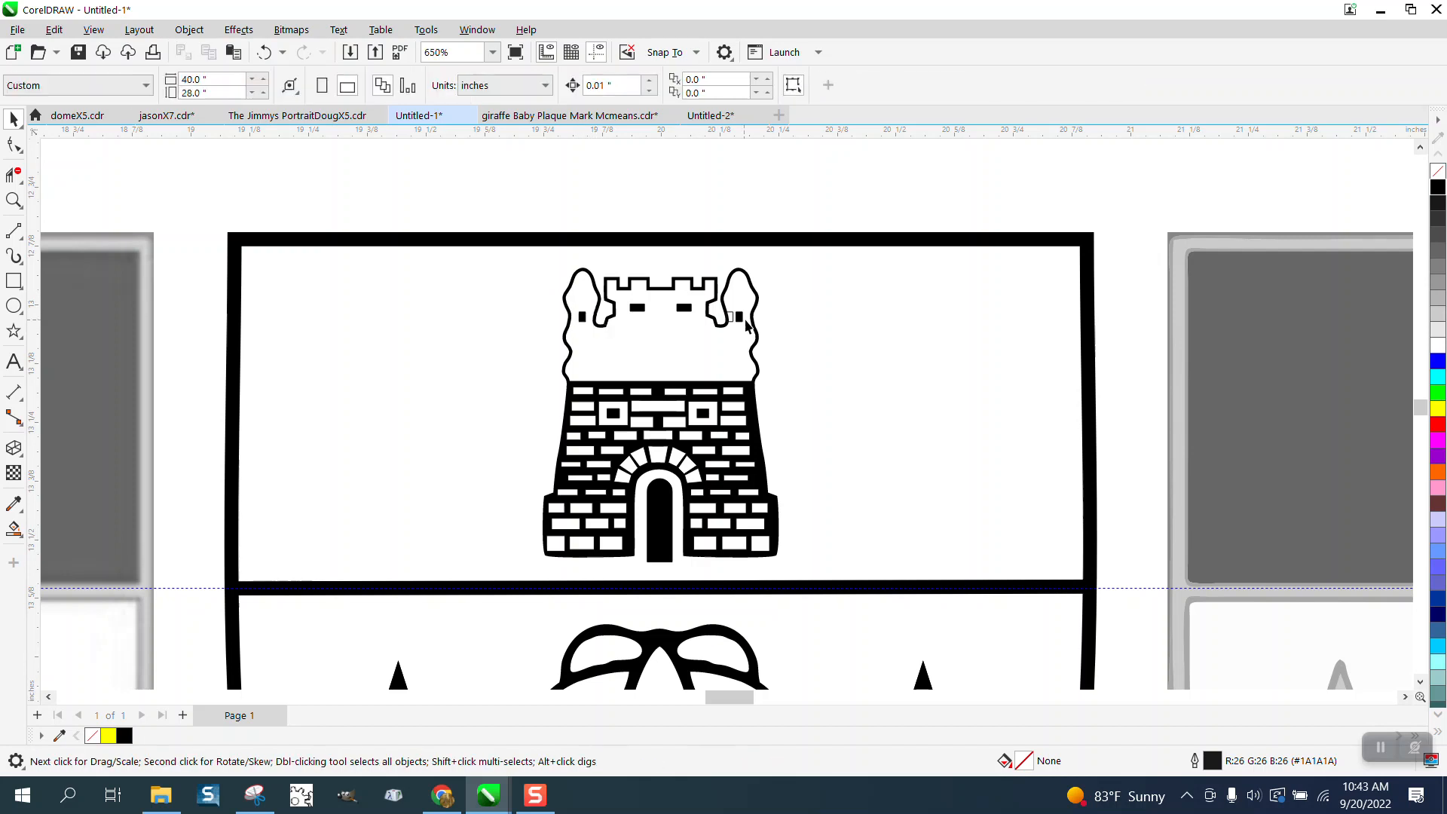
{"action": "left_click", "coordinate": [731, 326]}
{"action": "key", "text": "Escape"}
Step: Examine the turrets and battlements of the reference bitmap's tower and compare them with the vector shield
{"action": "scroll", "coordinate": [617, 346], "scroll_direction": "down", "scroll_amount": 2}
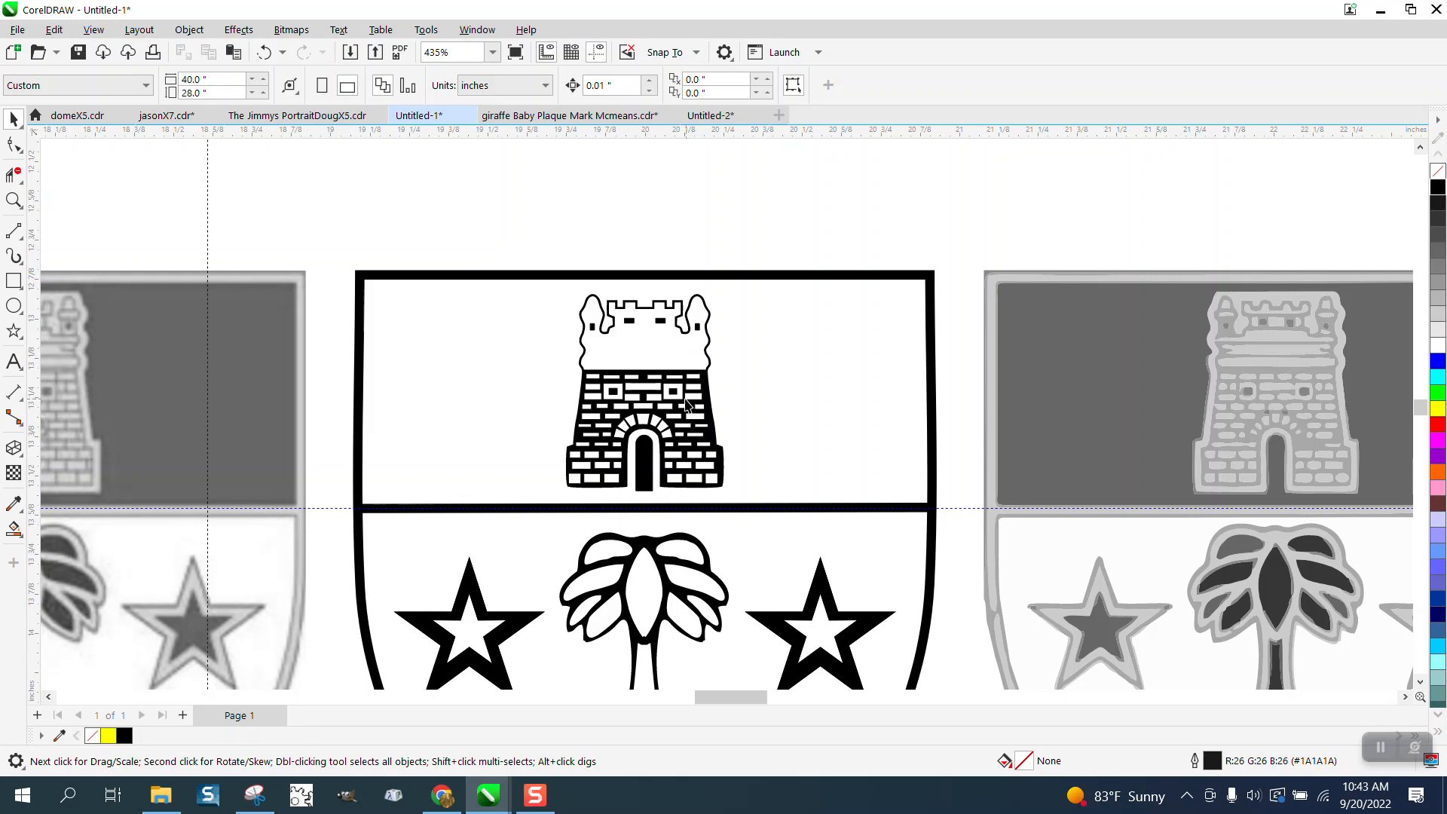
{"action": "scroll", "coordinate": [685, 405], "scroll_direction": "down", "scroll_amount": 1}
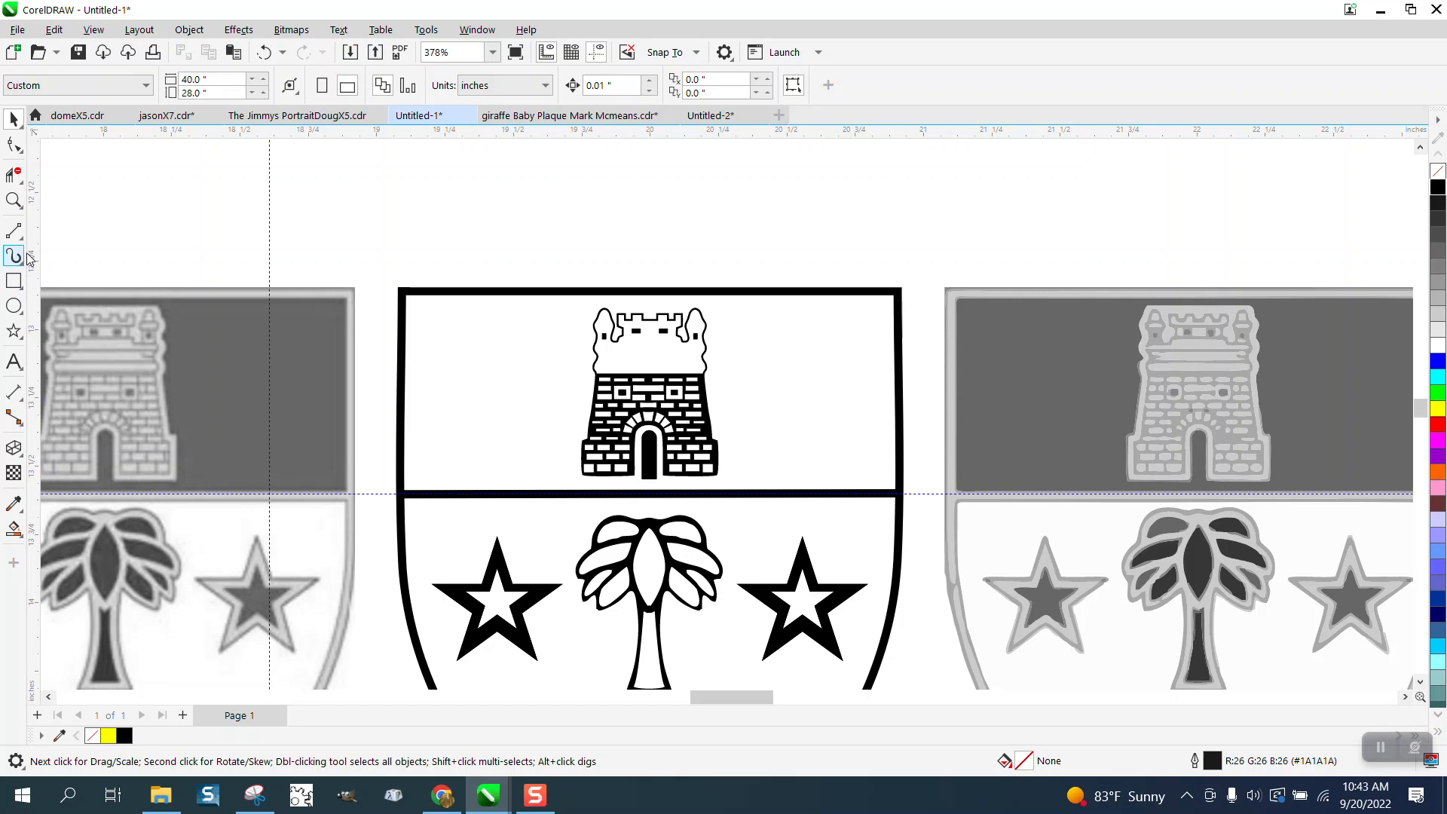
{"action": "left_click", "coordinate": [13, 200]}
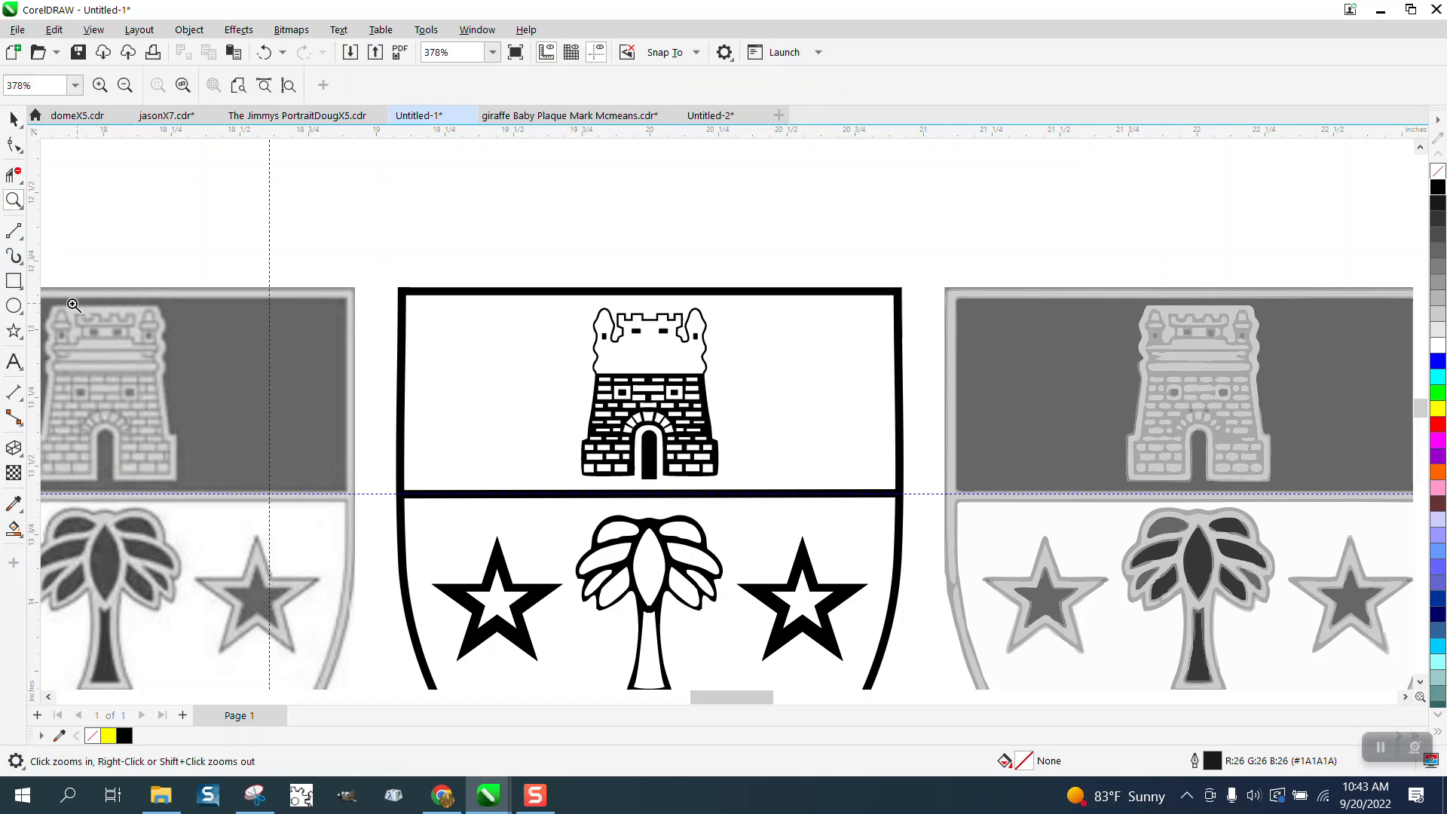
{"action": "left_click_drag", "start_coordinate": [72, 303], "coordinate": [226, 372]}
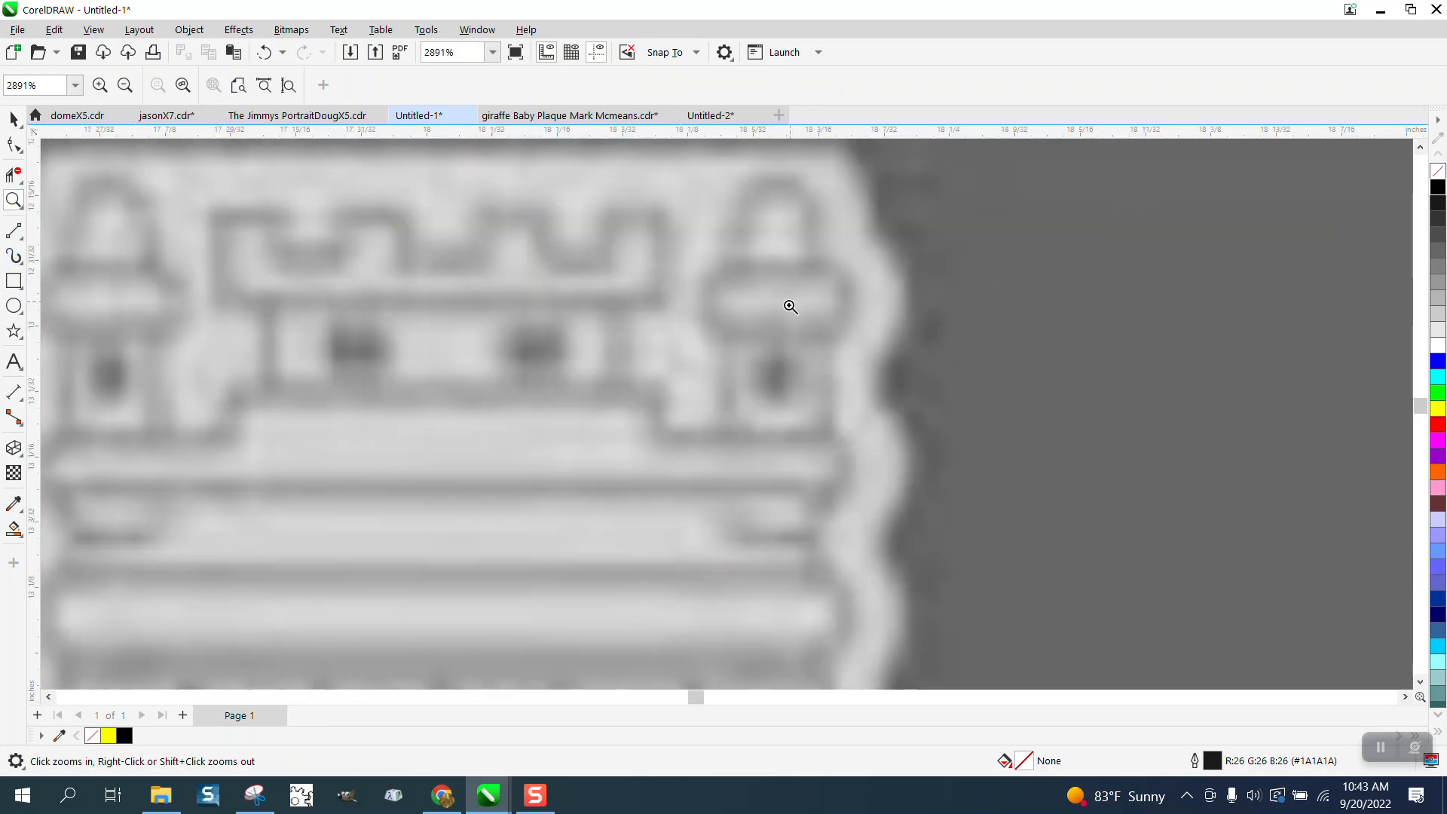
{"action": "scroll", "coordinate": [789, 307], "scroll_direction": "down", "scroll_amount": 3}
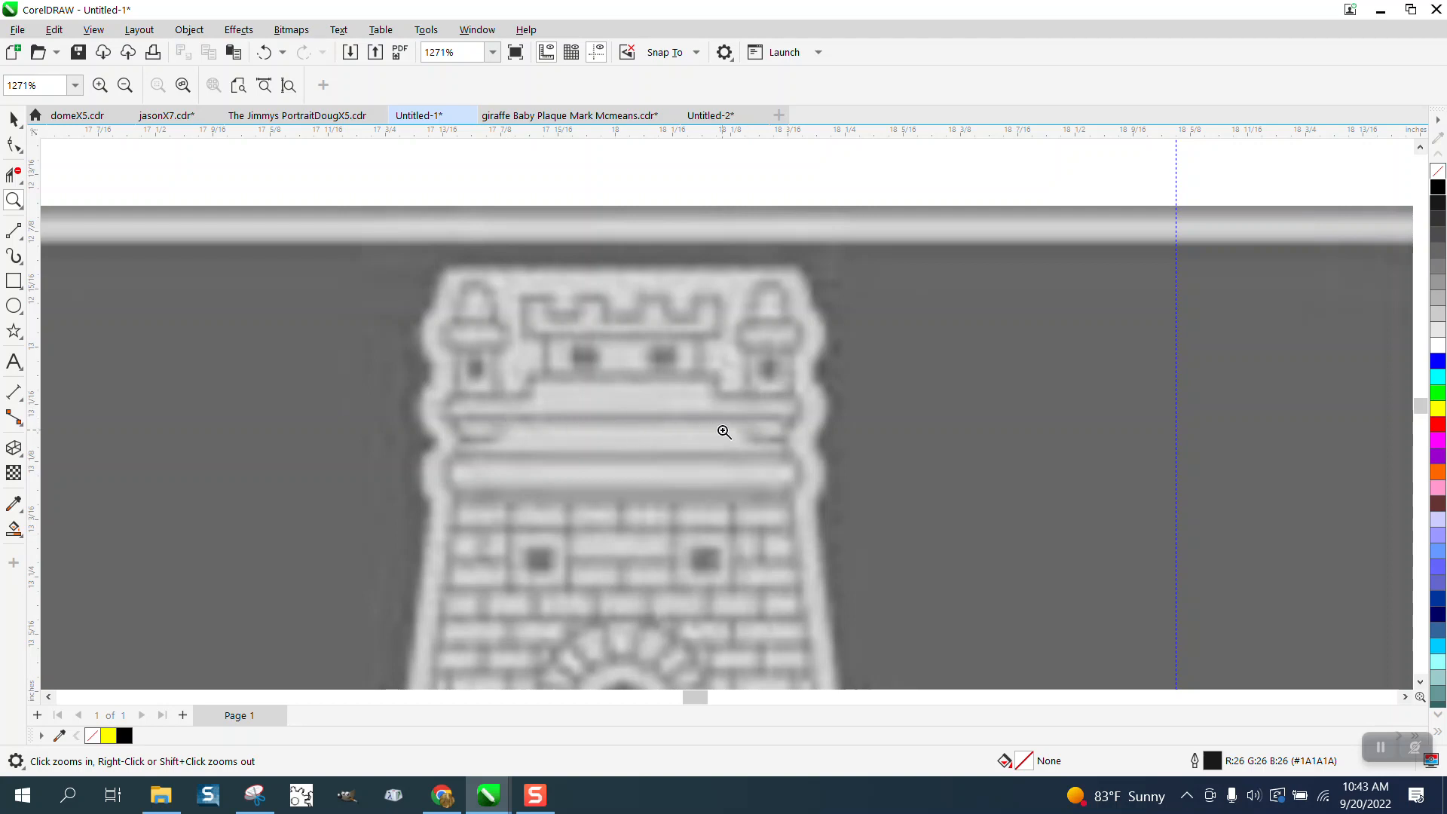
{"action": "scroll", "coordinate": [723, 430], "scroll_direction": "down", "scroll_amount": 4}
{"action": "scroll", "coordinate": [814, 420], "scroll_direction": "down", "scroll_amount": 4}
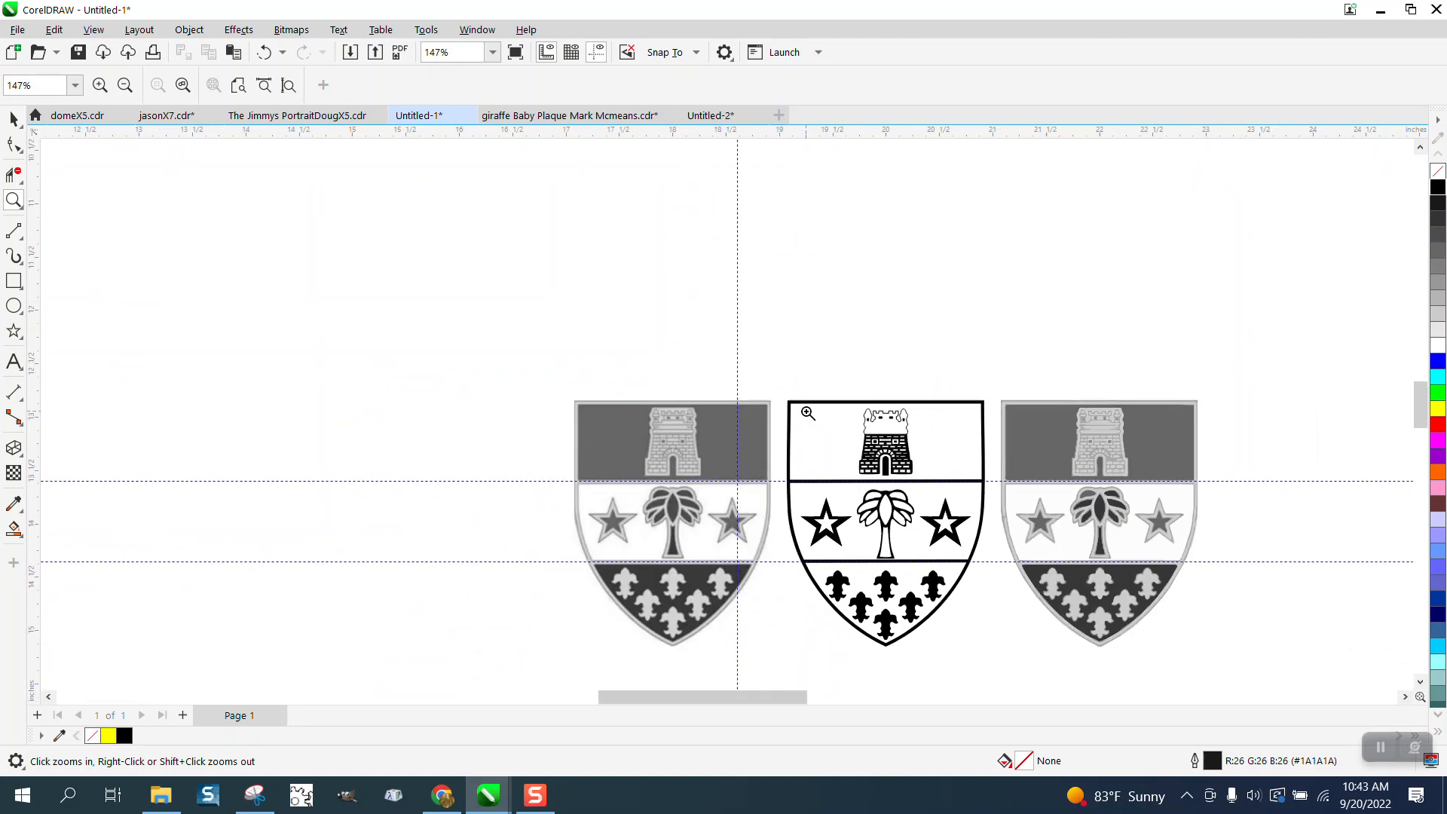
{"action": "left_click_drag", "start_coordinate": [787, 392], "coordinate": [1034, 631]}
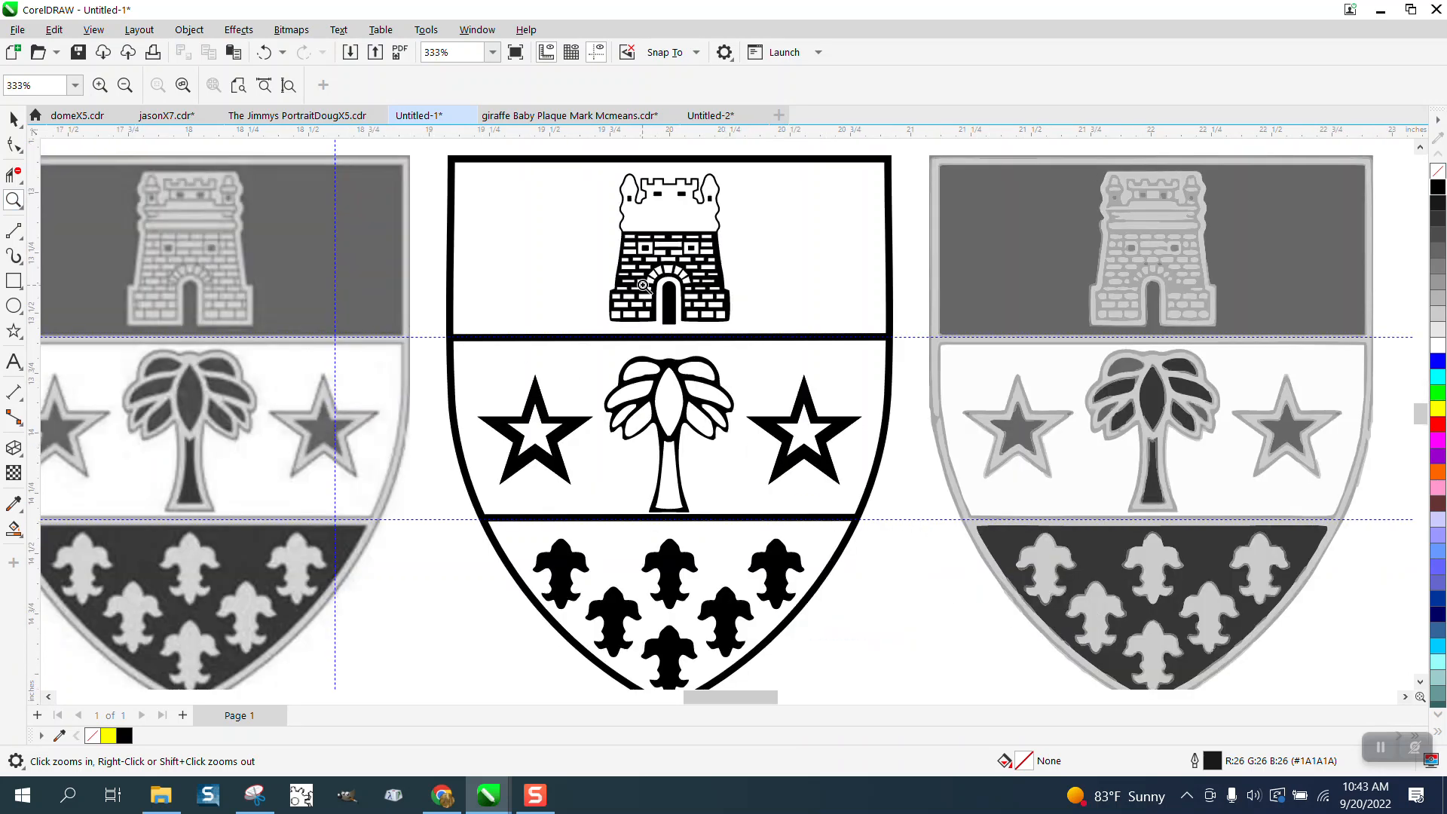